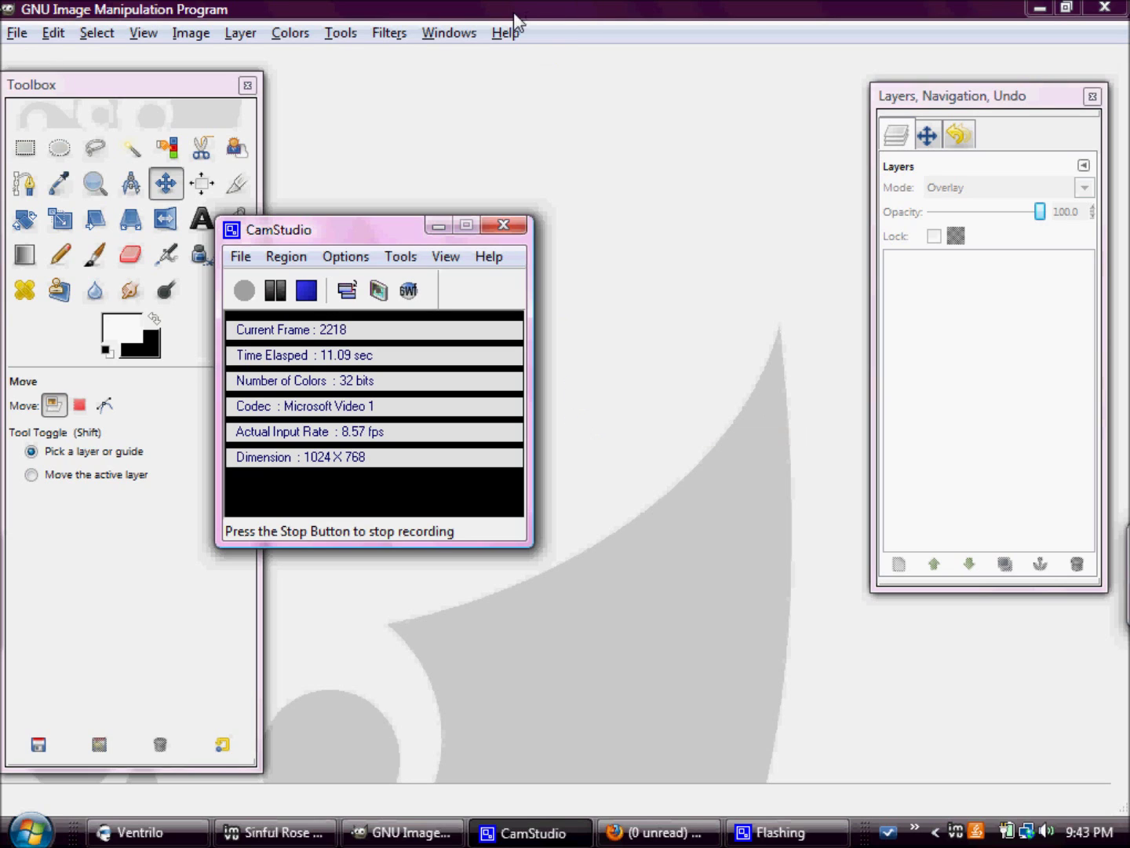
Create a new blank image 256 pixels wide and 256 pixels high.
click(580, 24)
click(17, 35)
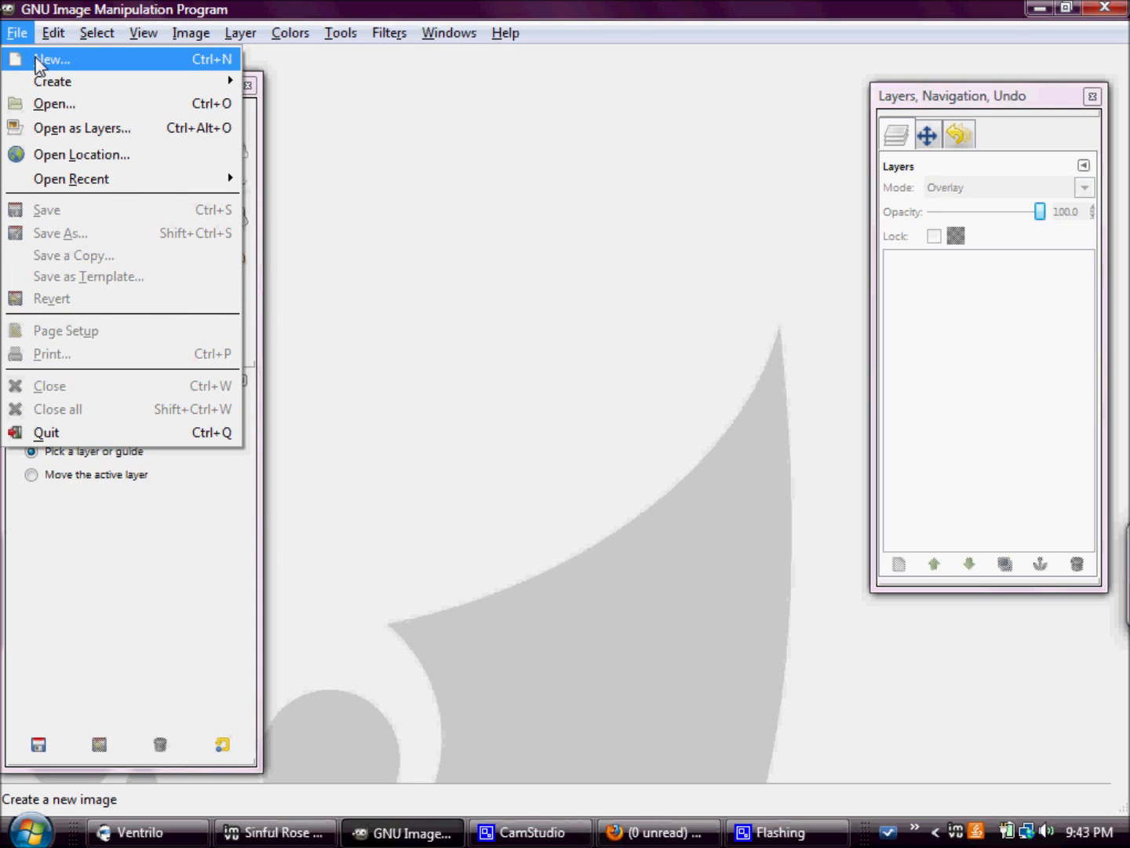
click(38, 60)
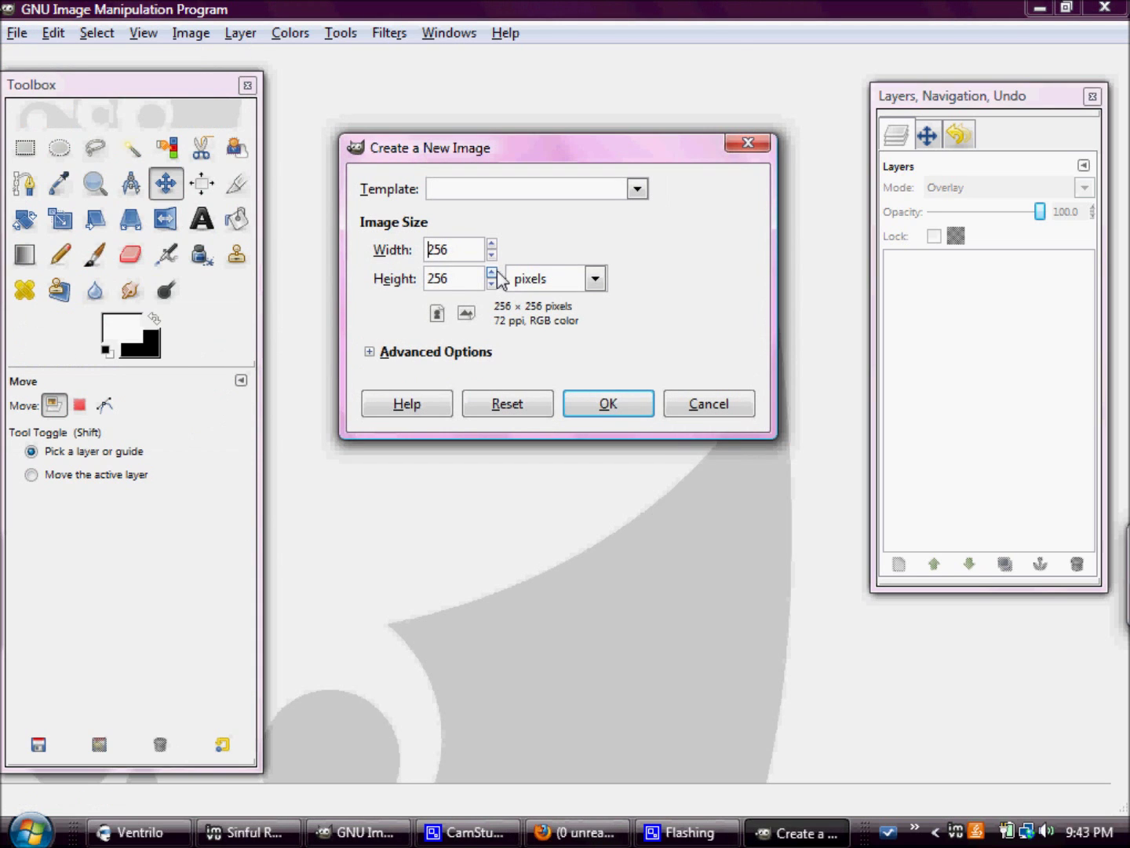
drag(429, 249, 455, 250)
drag(429, 280, 449, 280)
click(592, 412)
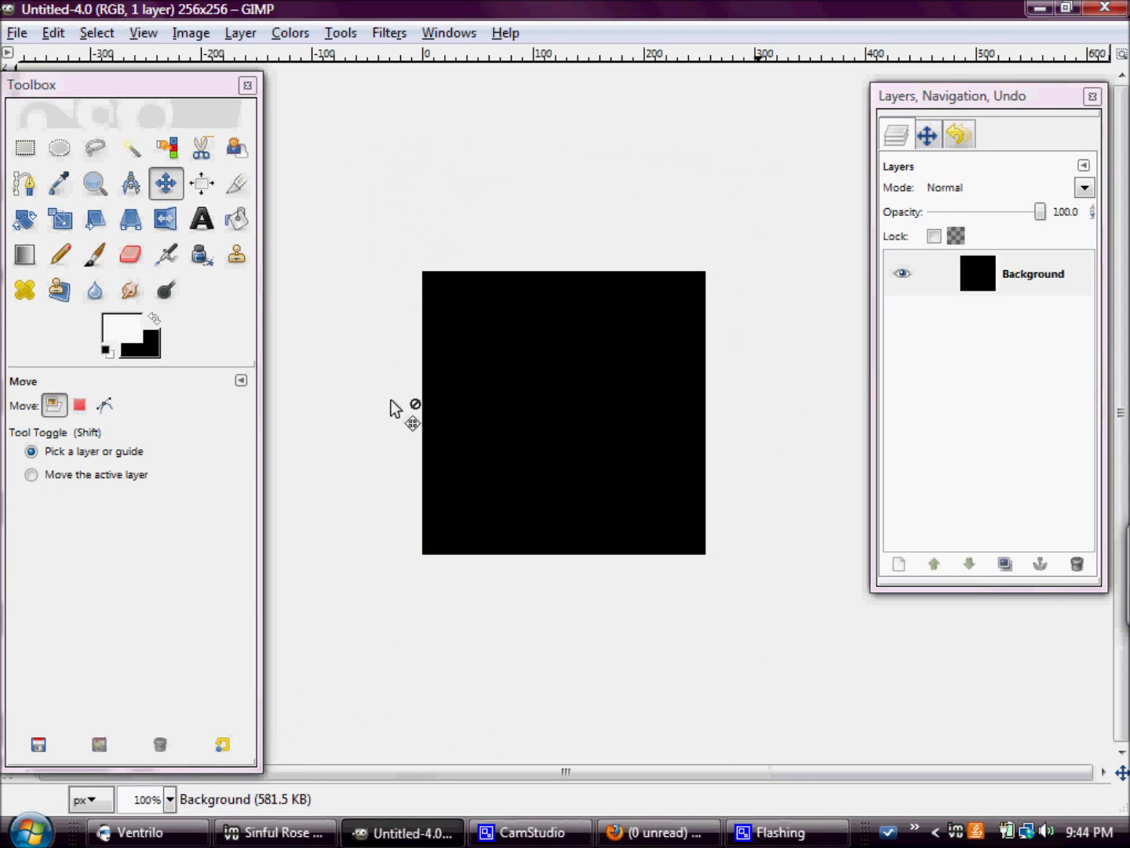
Set the foreground color to the light purple-blue 9997e0.
click(126, 334)
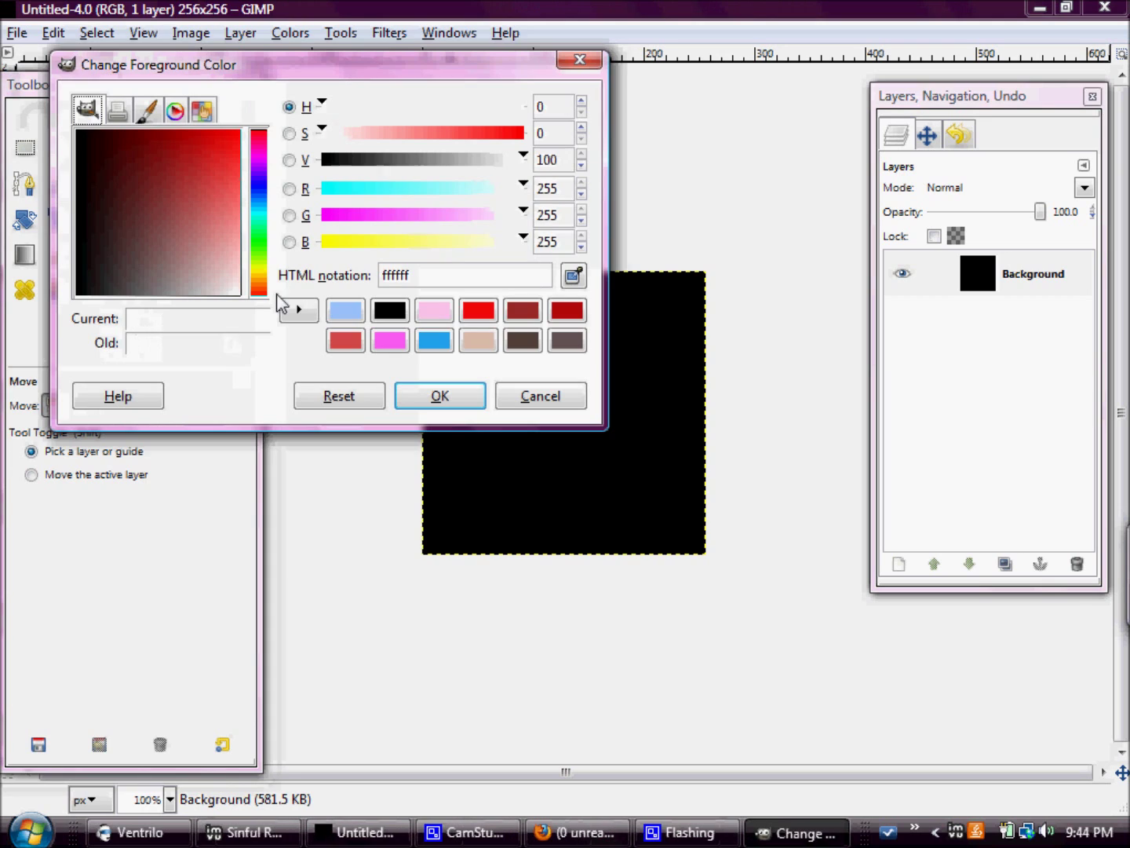
drag(259, 212, 260, 193)
click(179, 219)
drag(177, 217, 182, 203)
drag(379, 190, 460, 195)
click(220, 238)
mouse_move(219, 238)
mouse_down()
mouse_move(234, 248)
mouse_move(182, 232)
mouse_move(203, 214)
mouse_move(232, 249)
mouse_move(223, 240)
mouse_up()
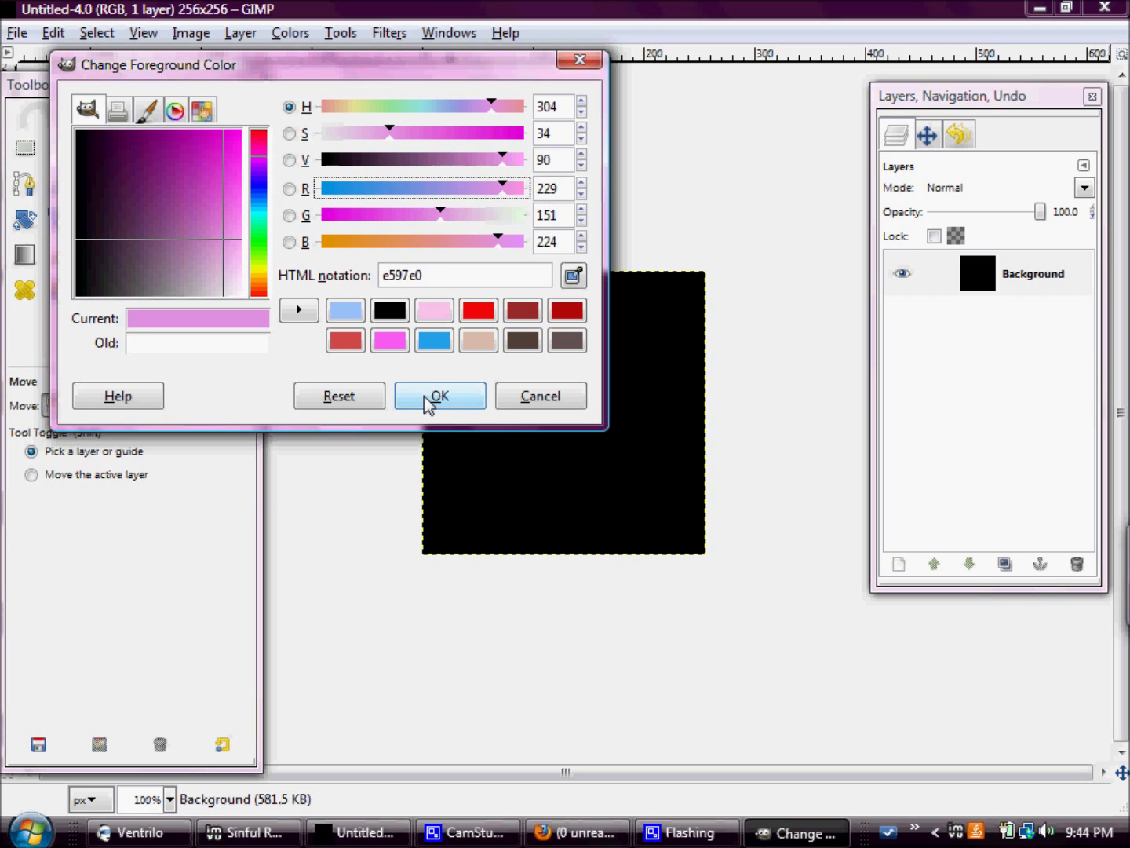
drag(486, 188, 441, 194)
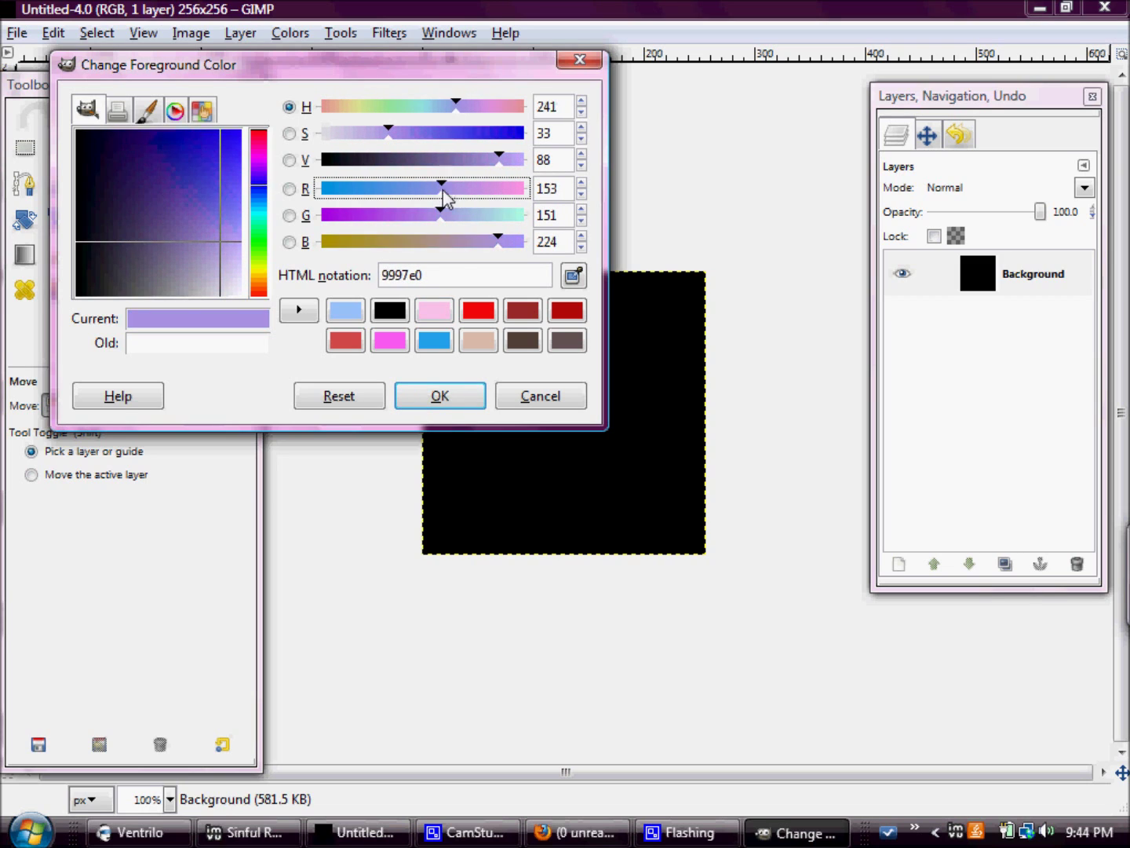
click(424, 388)
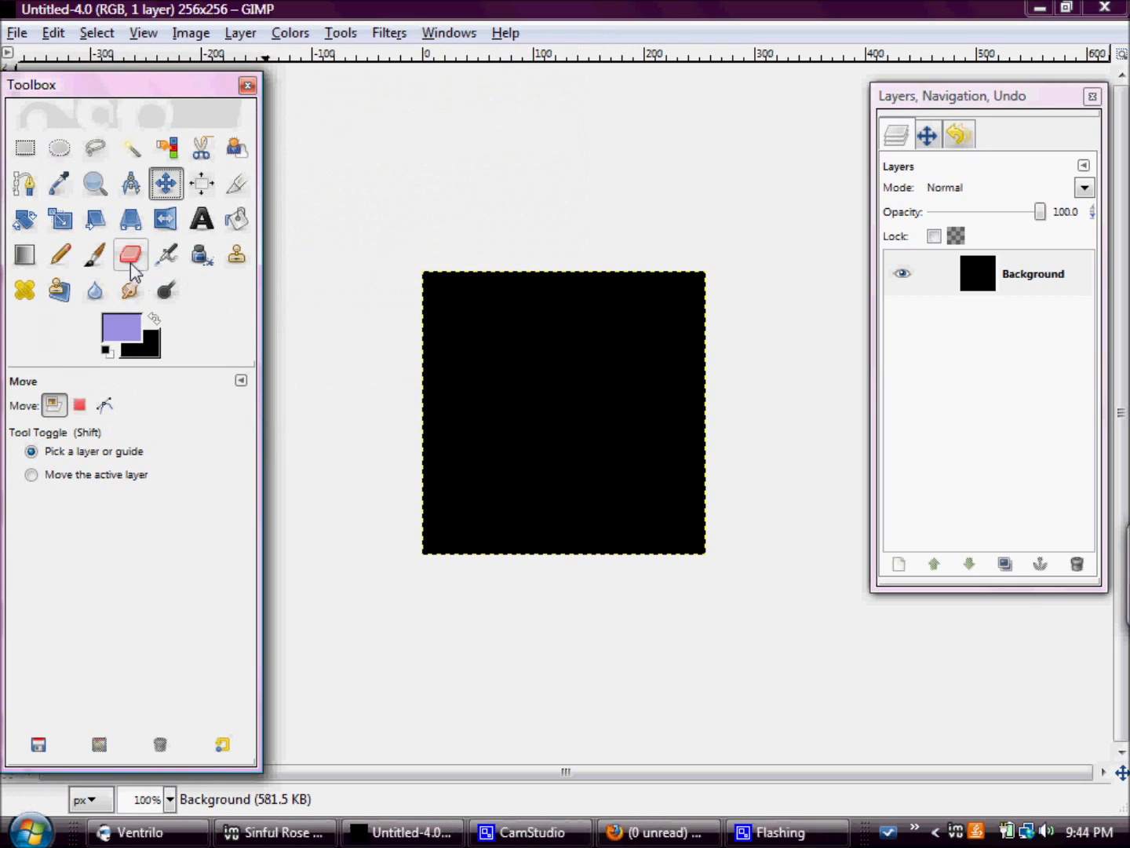
Paint the whole canvas in the foreground color using the Paintbrush with the Circle (11) brush at scale 10.00.
click(94, 253)
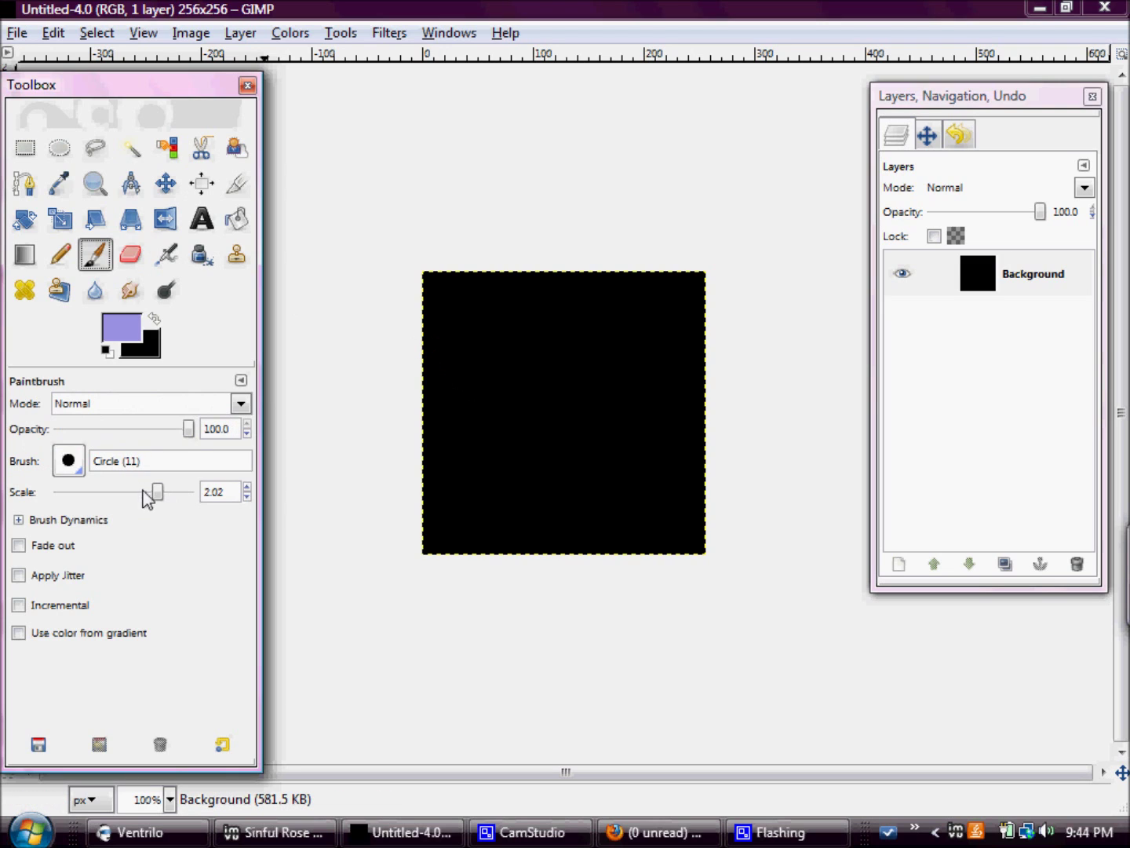
drag(154, 498, 209, 505)
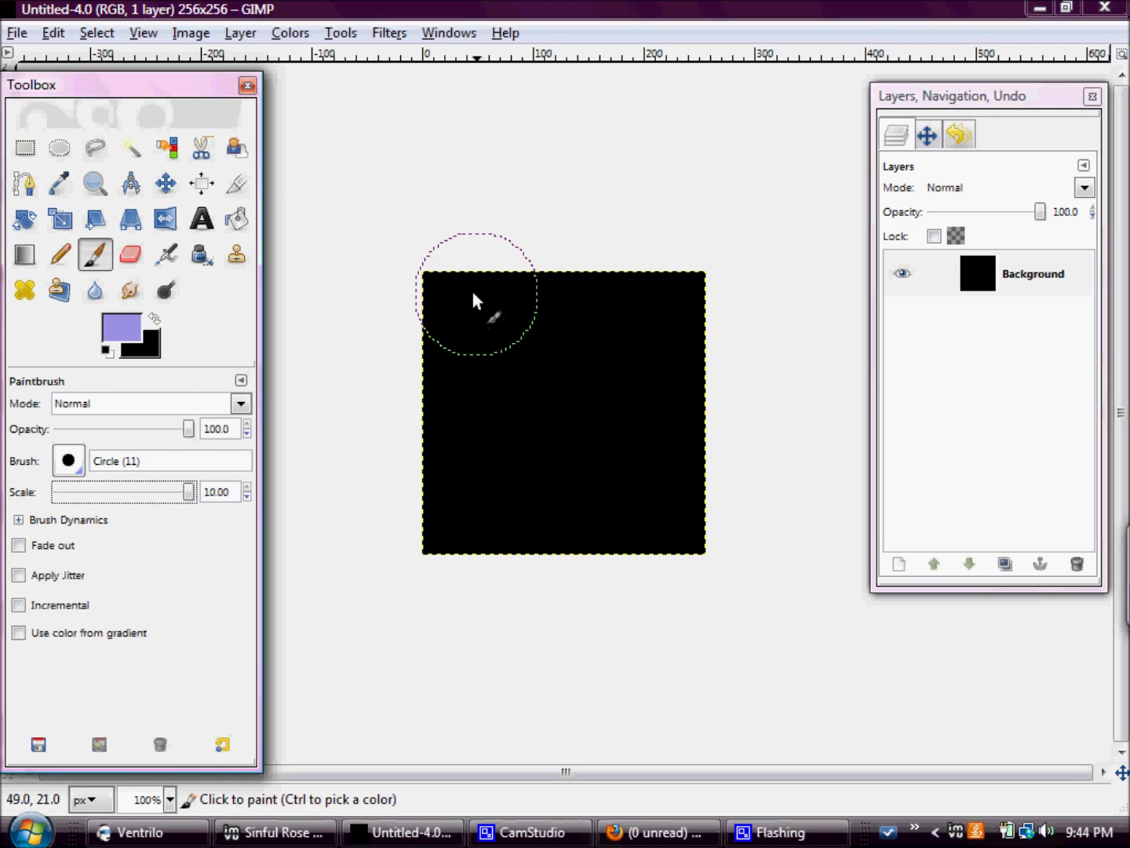
mouse_move(387, 303)
mouse_down()
mouse_move(733, 296)
mouse_move(682, 374)
mouse_move(585, 456)
mouse_move(362, 576)
mouse_move(668, 245)
mouse_move(396, 576)
mouse_move(677, 559)
mouse_up()
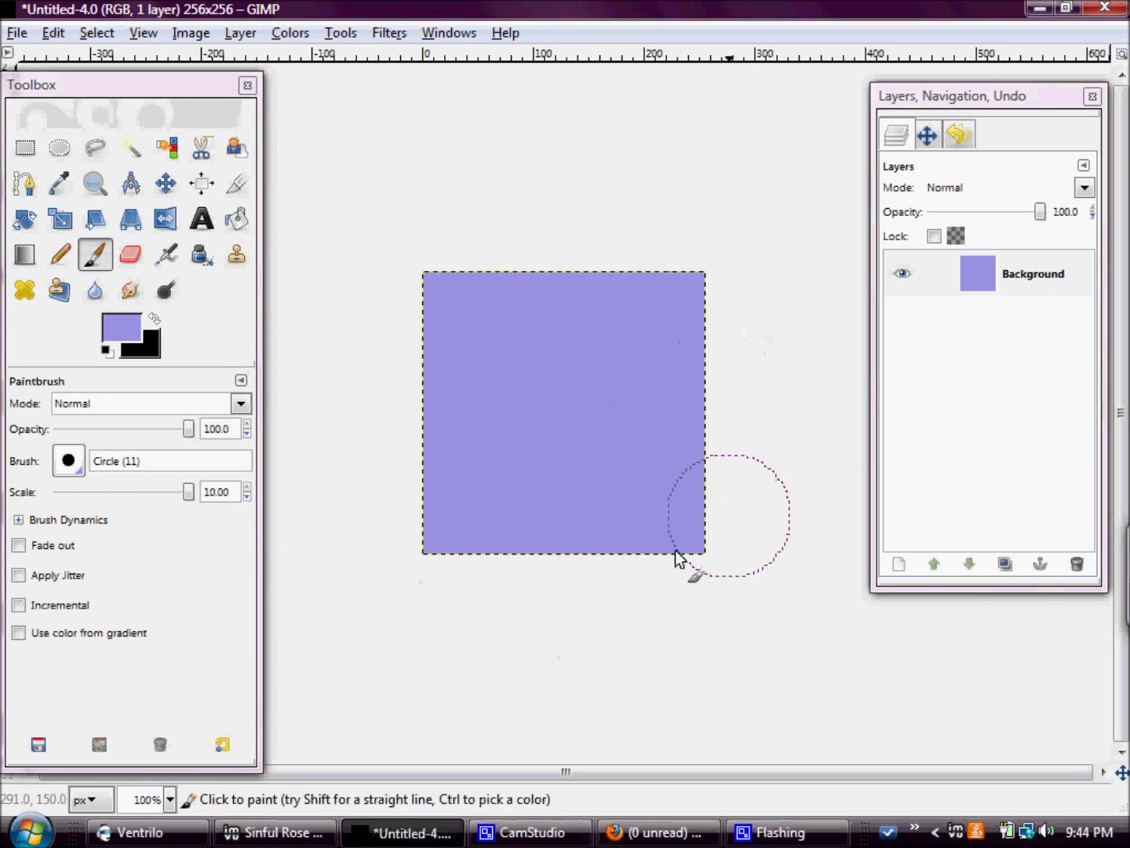
Apply RGB Noise to the Background layer with red, green and blue at 0.63 and independent RGB off.
click(383, 35)
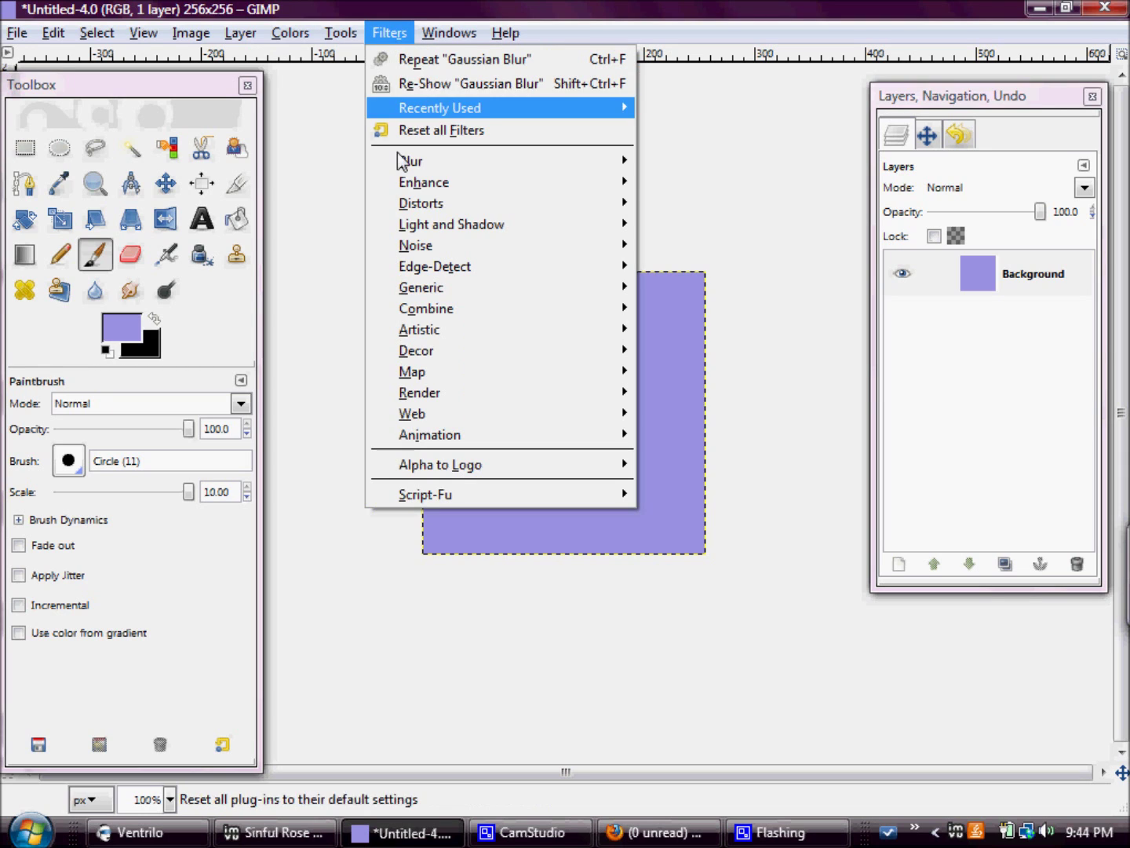
mouse_move(437, 248)
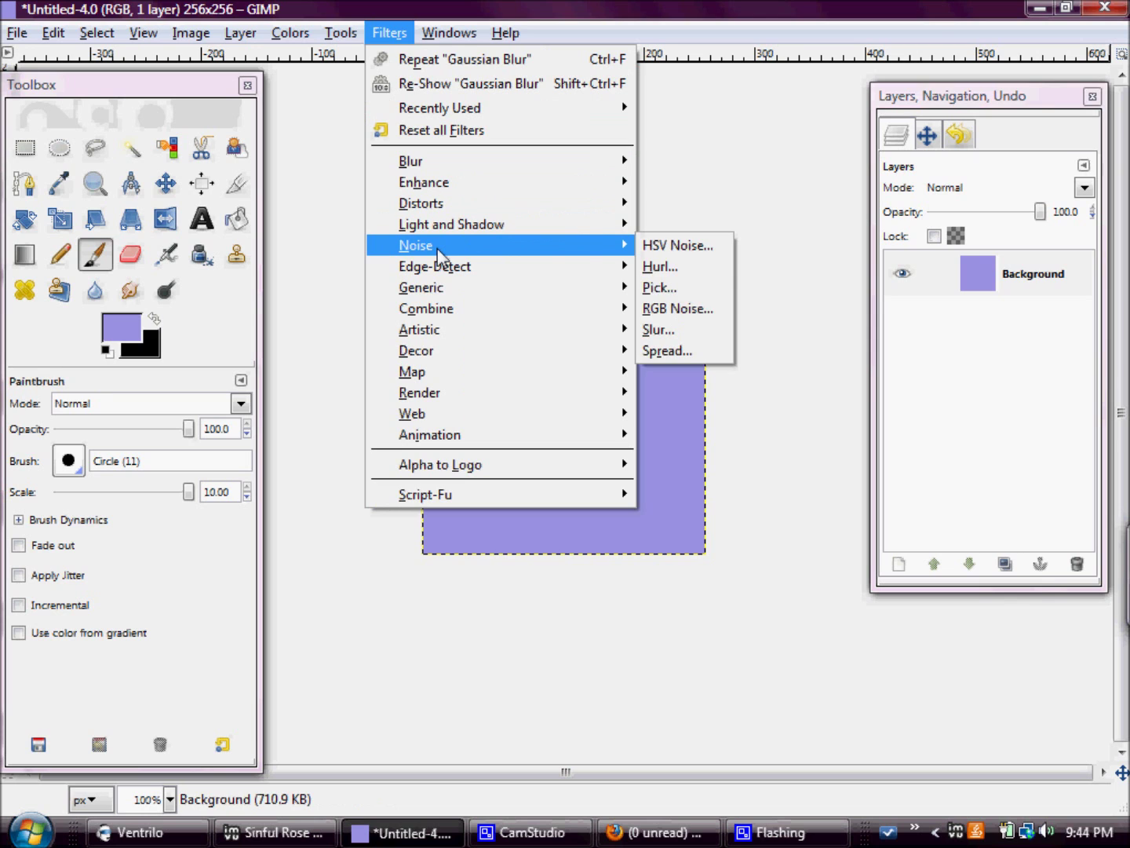
click(712, 311)
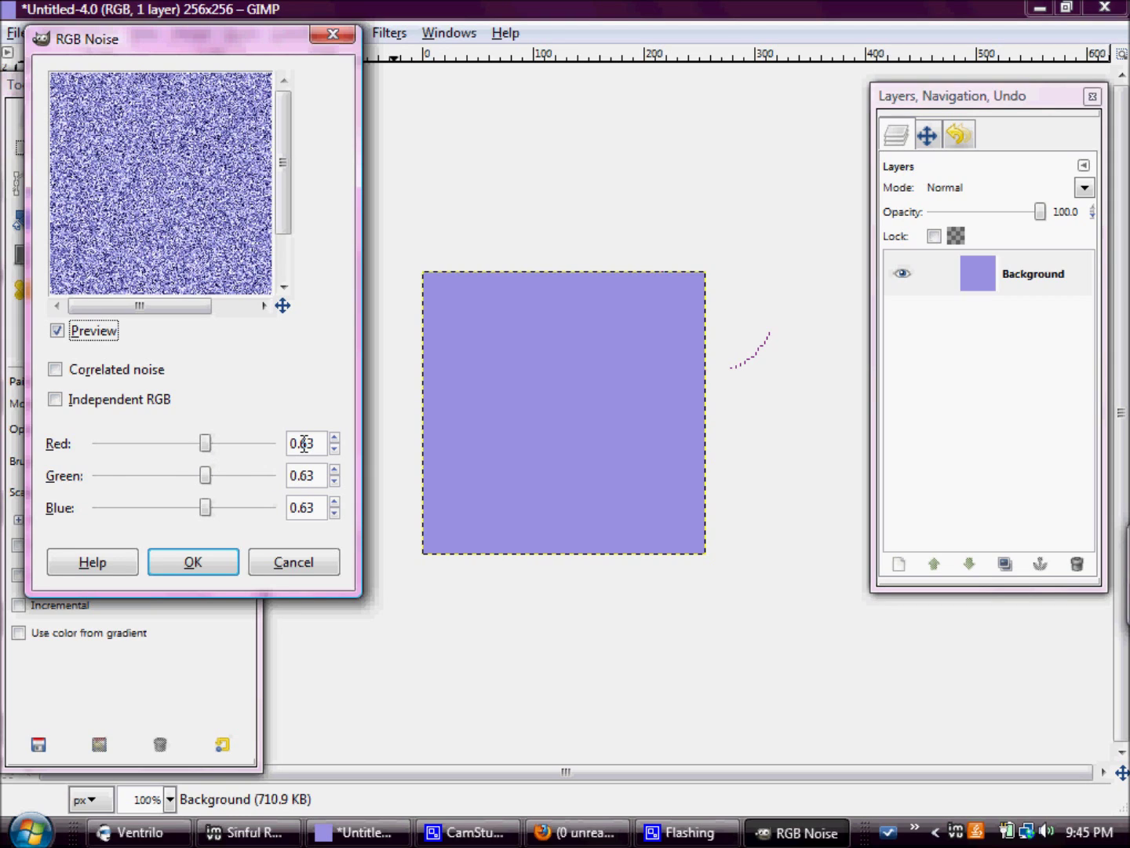
click(192, 562)
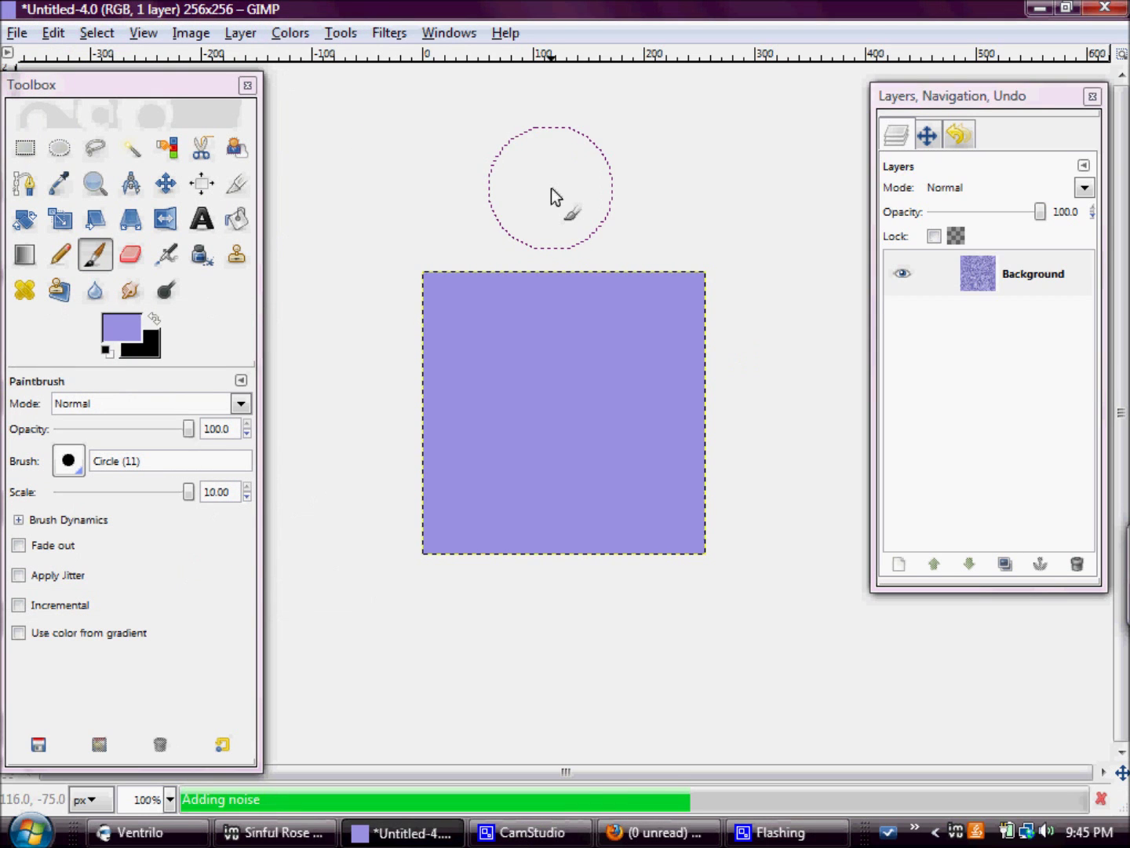
Set up a linear Motion Blur on the Background layer with length 250 and angle 90.
click(401, 36)
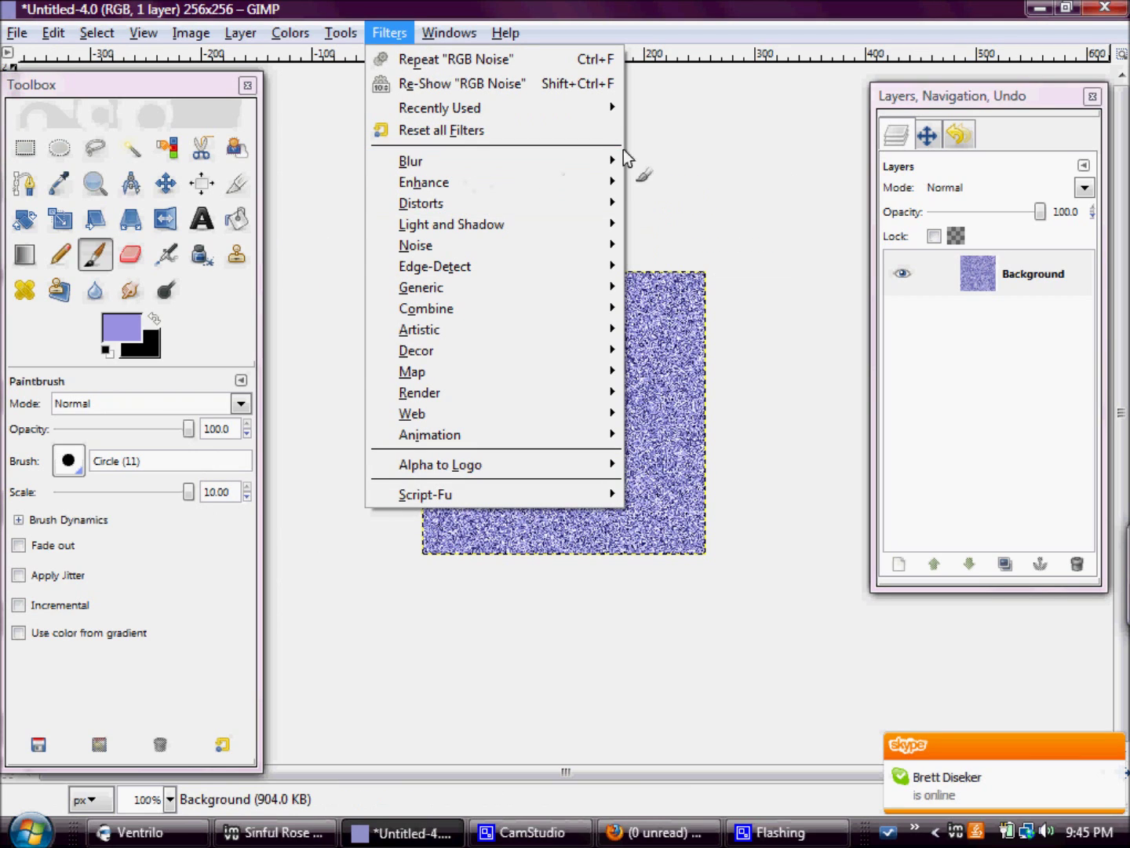
mouse_move(590, 160)
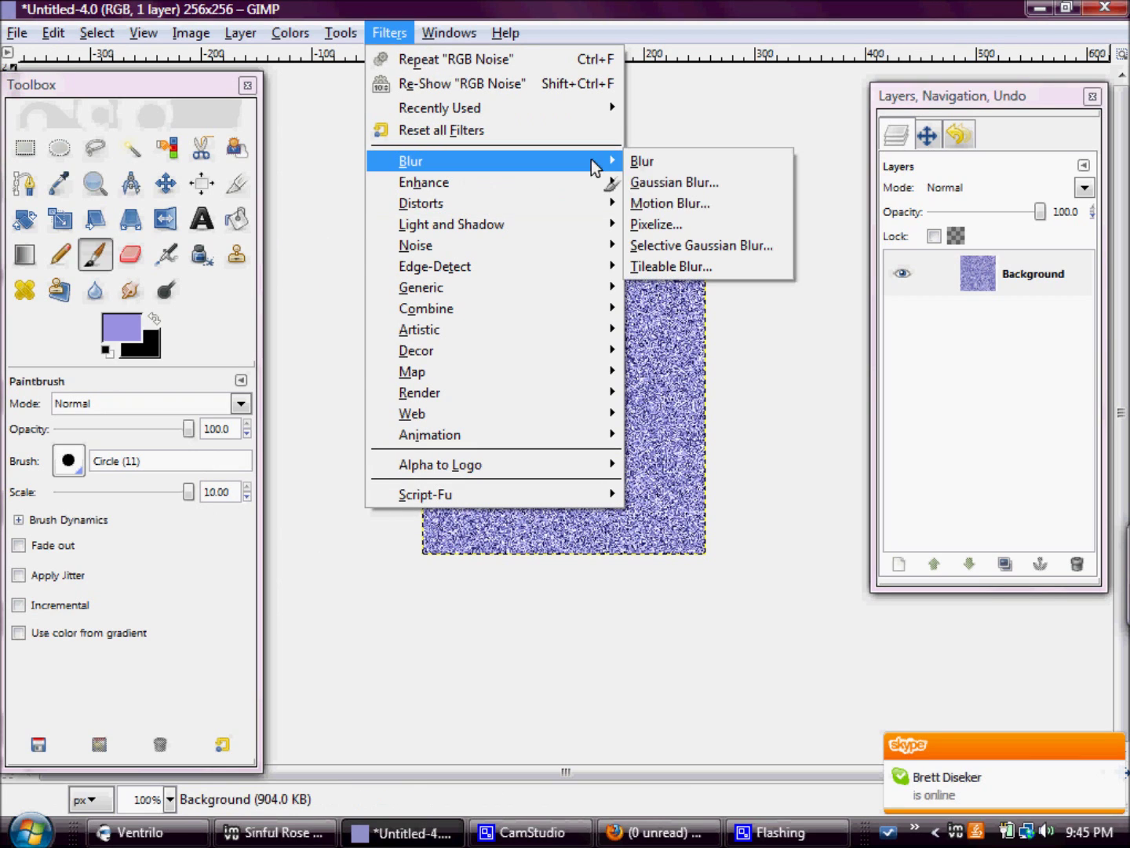
click(699, 202)
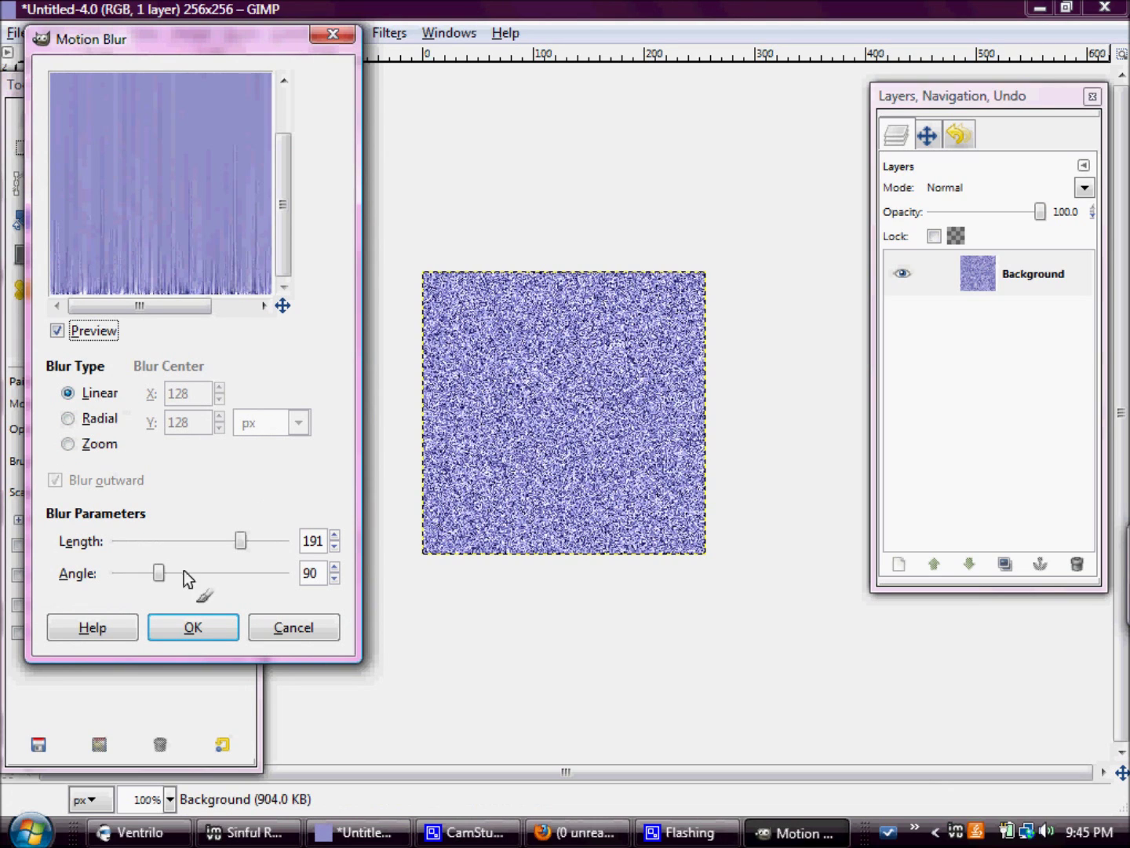
double_click(314, 541)
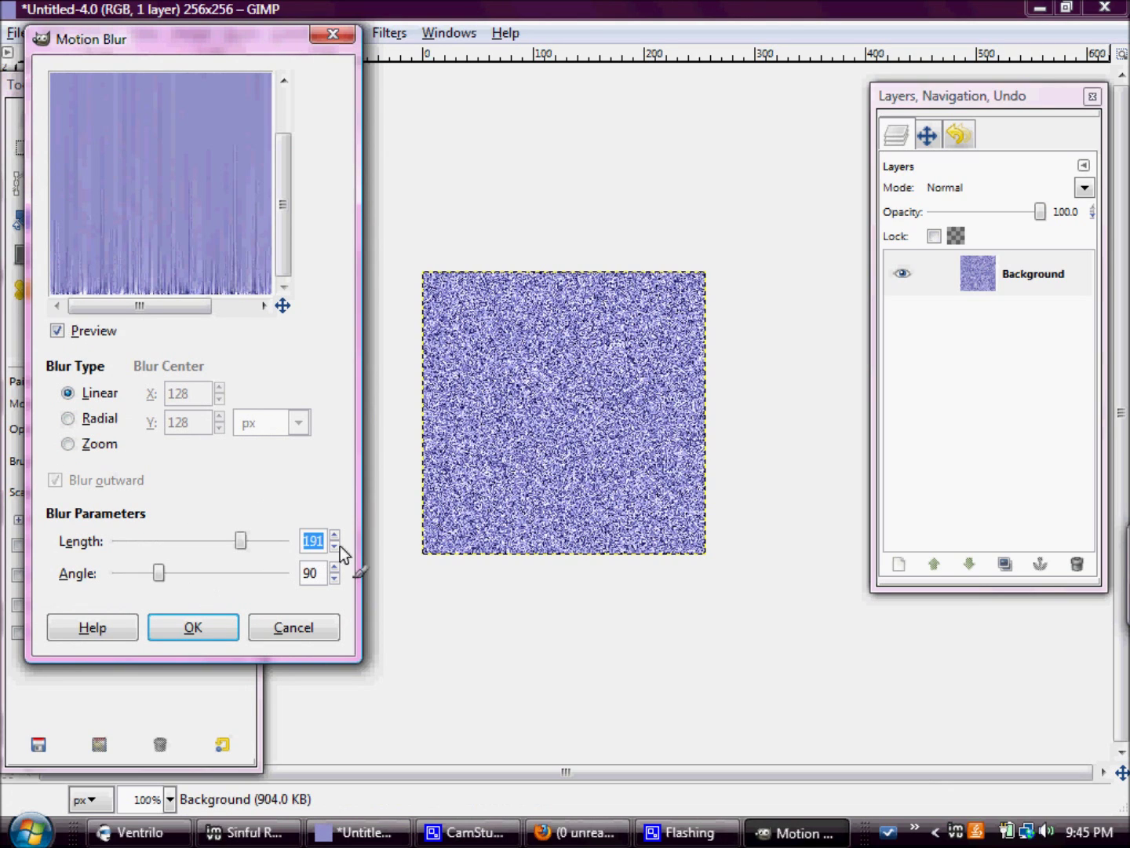
text(250)
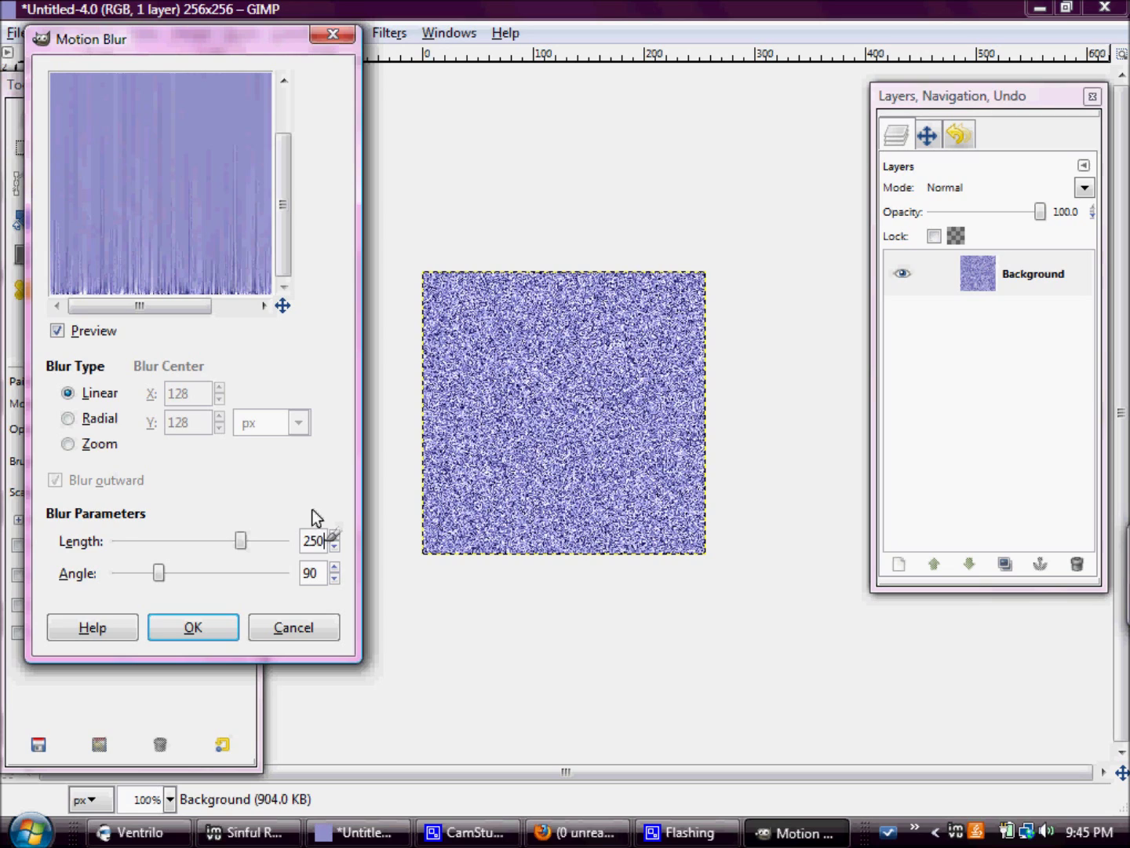
drag(170, 572, 164, 575)
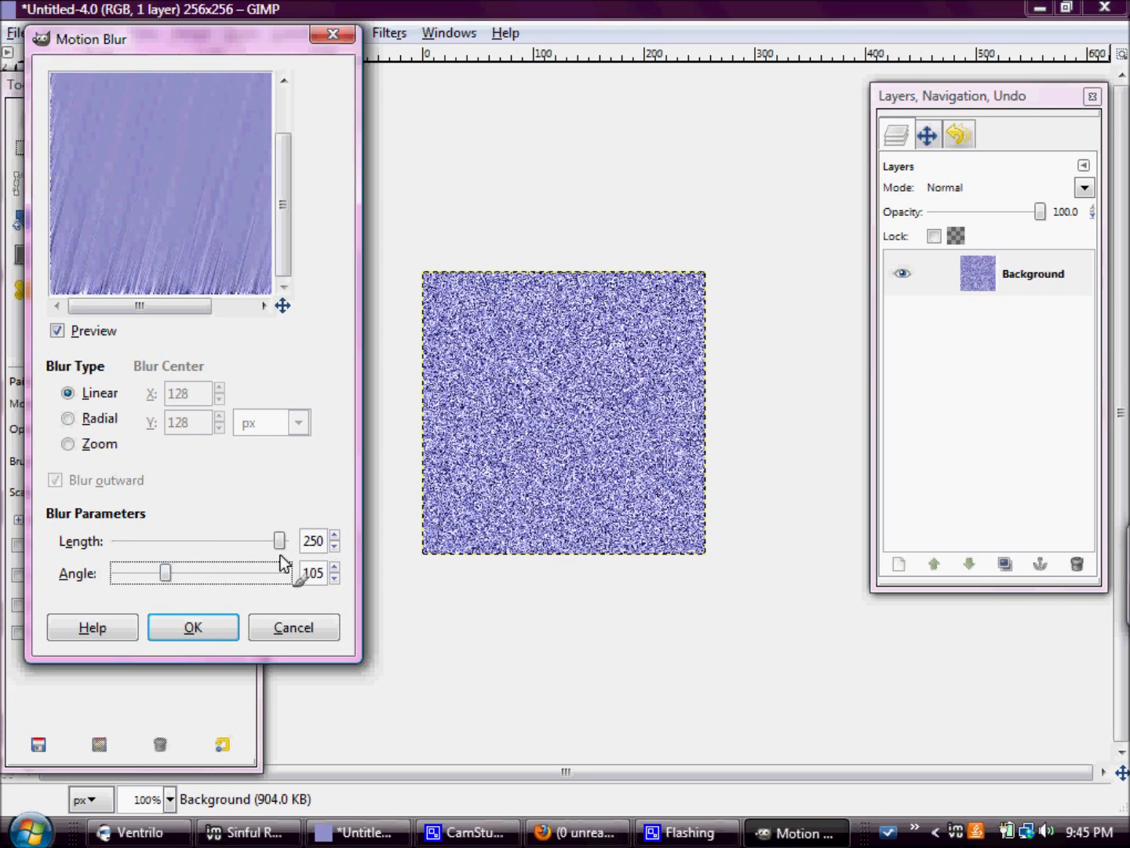
key(Tab)
text(90)
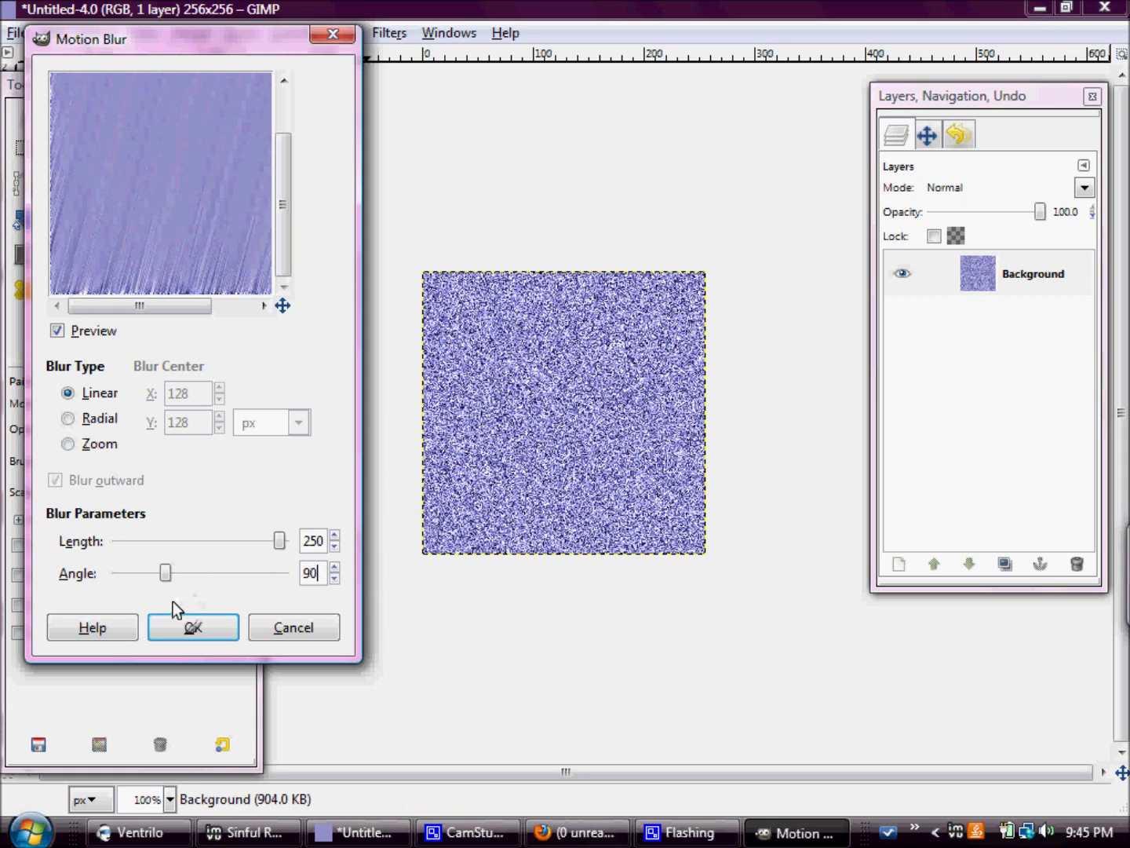
Readjust the Motion Blur length and apply the blur to the noise.
click(281, 541)
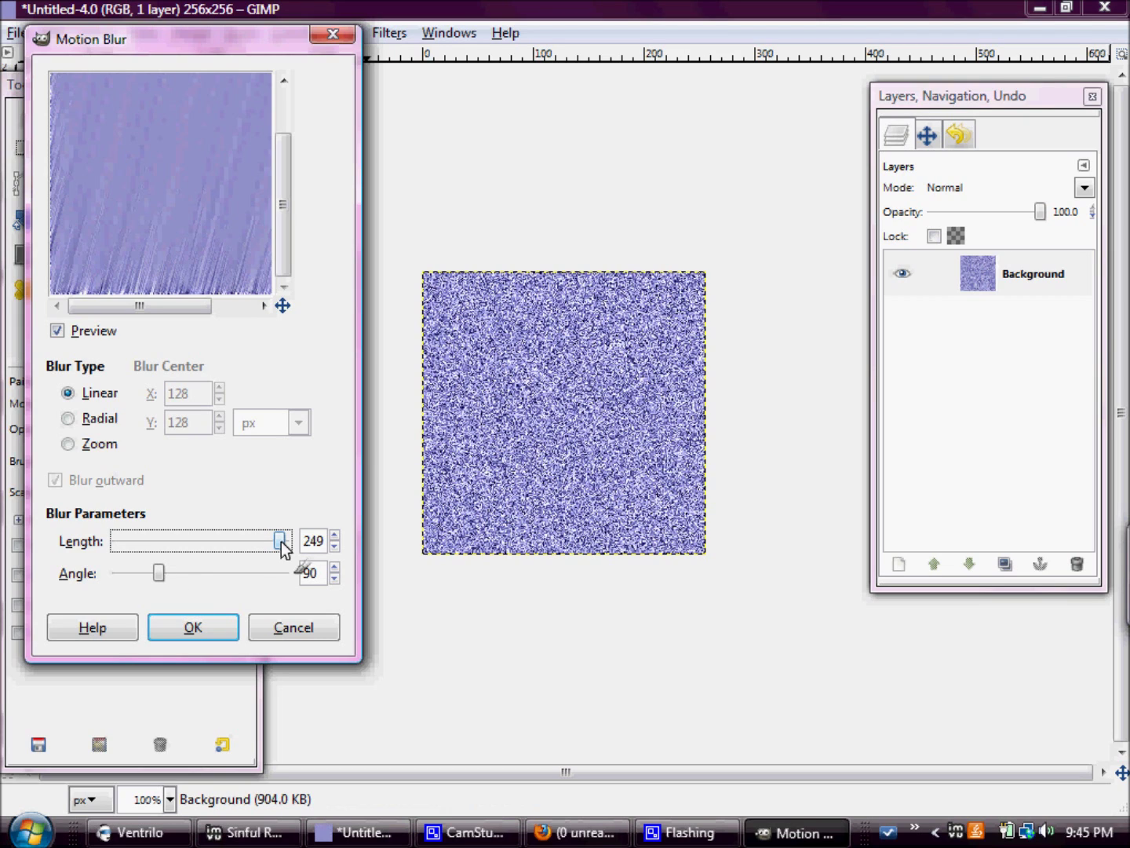
click(265, 545)
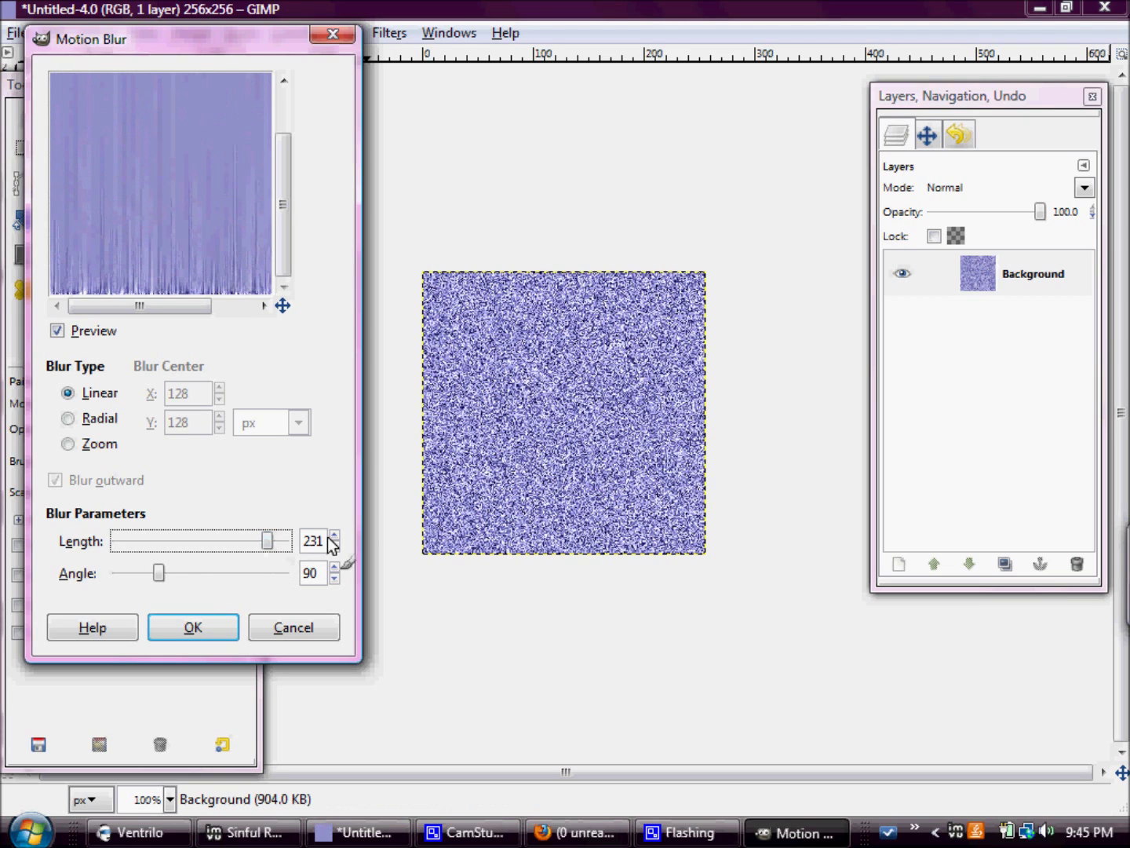
drag(308, 540, 340, 540)
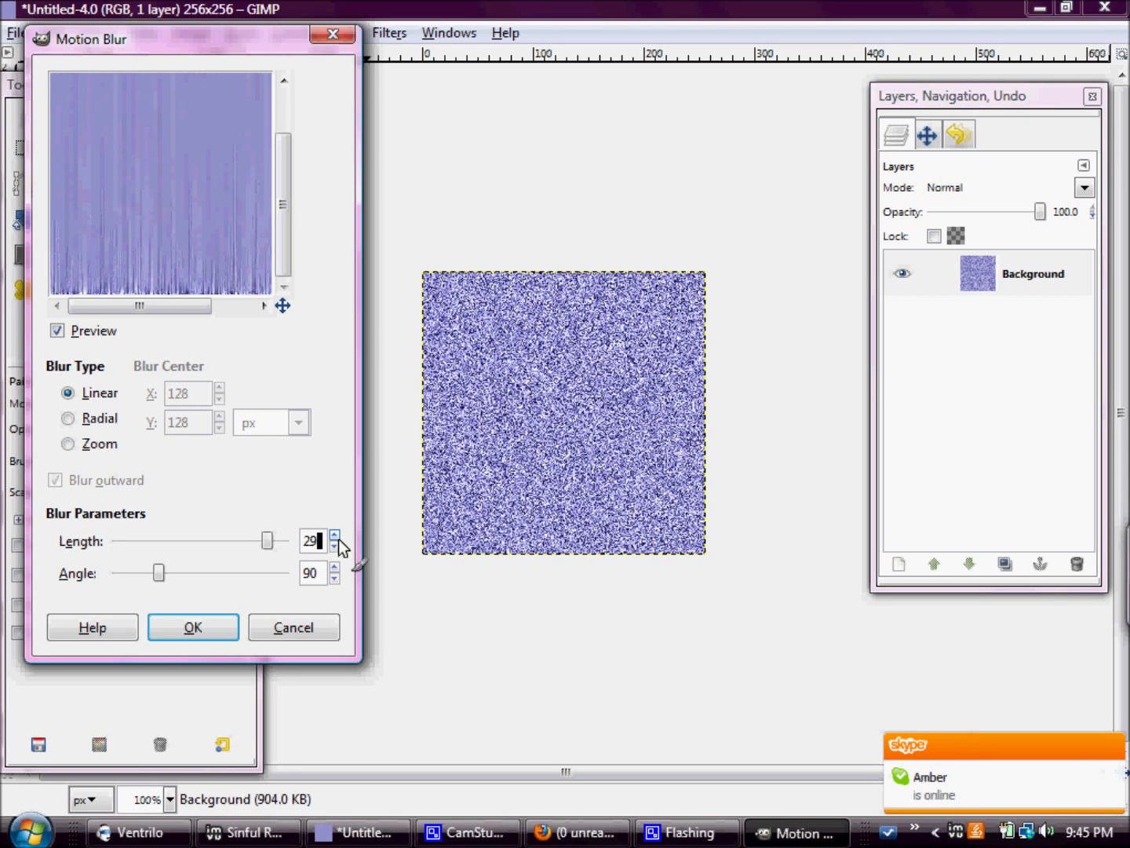
key(Return)
click(206, 624)
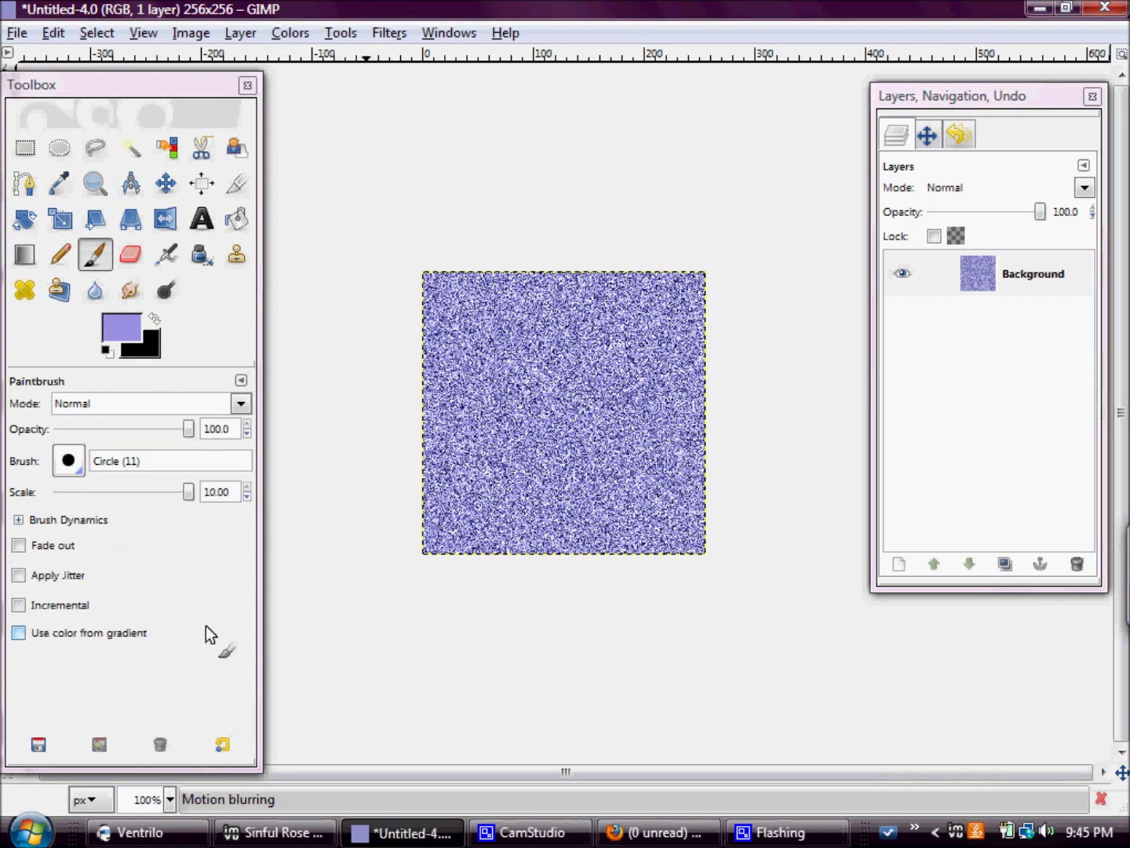
Scale the Background layer up to about 296 × 306 pixels, pushing the streaky lower edge outside the canvas.
click(69, 226)
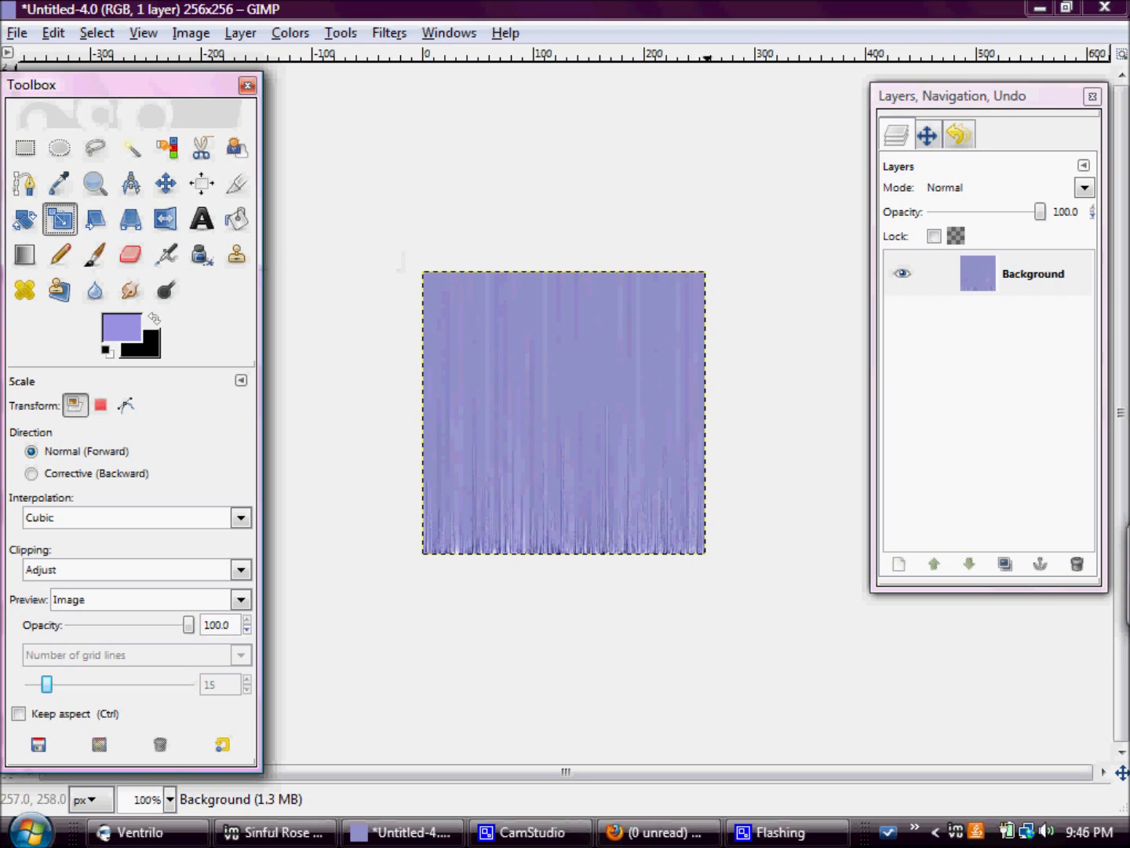
drag(706, 554, 785, 621)
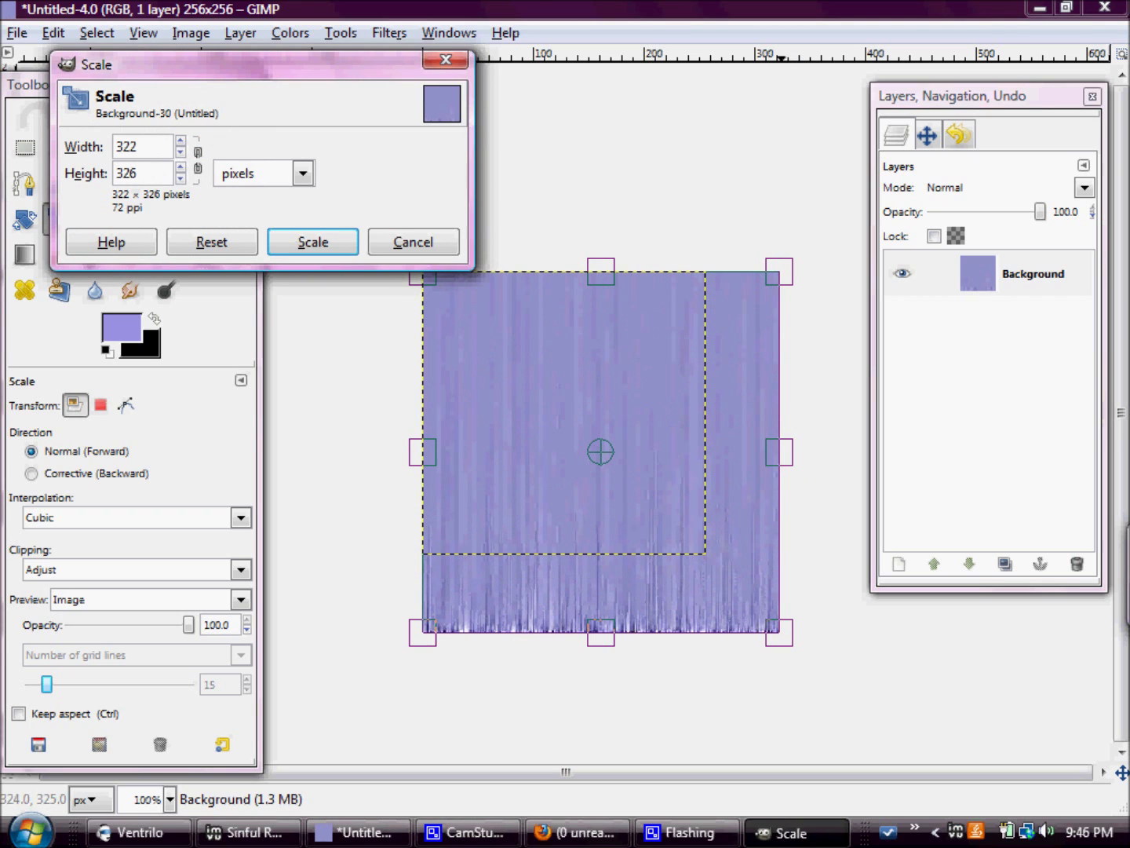
click(212, 243)
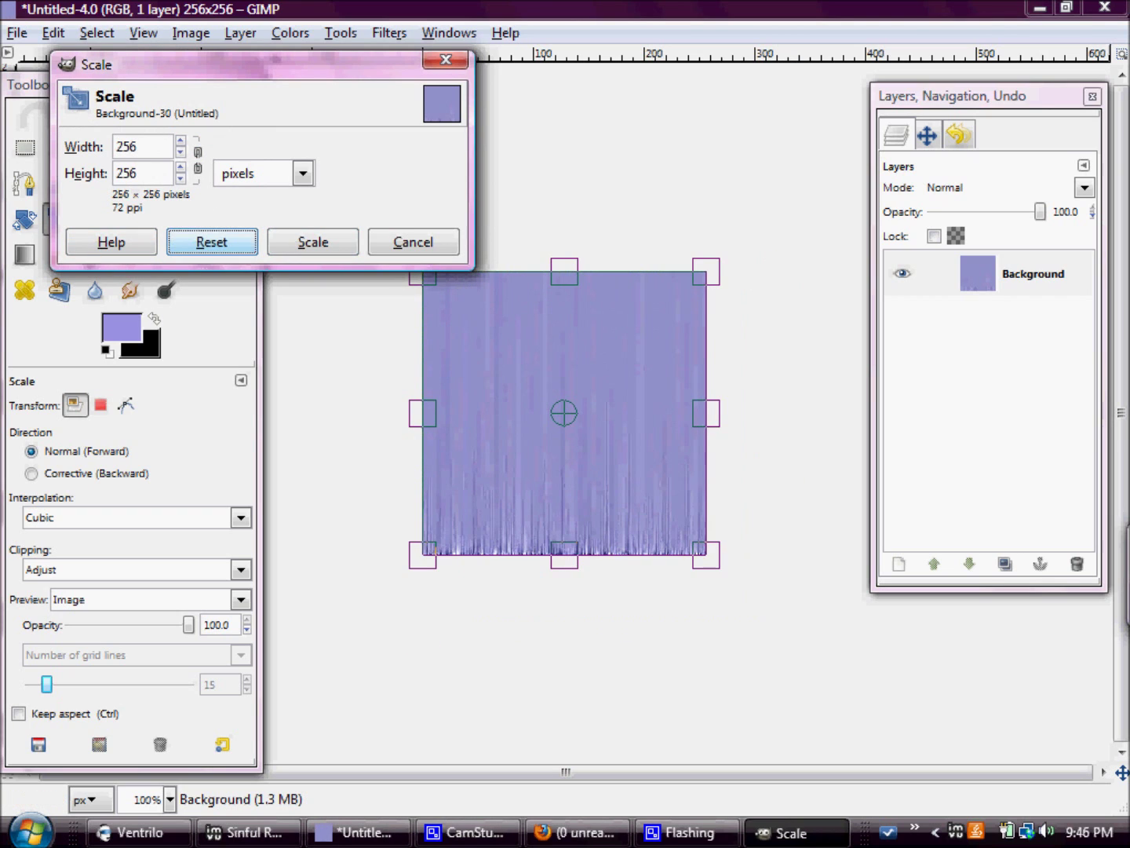
drag(706, 556, 750, 611)
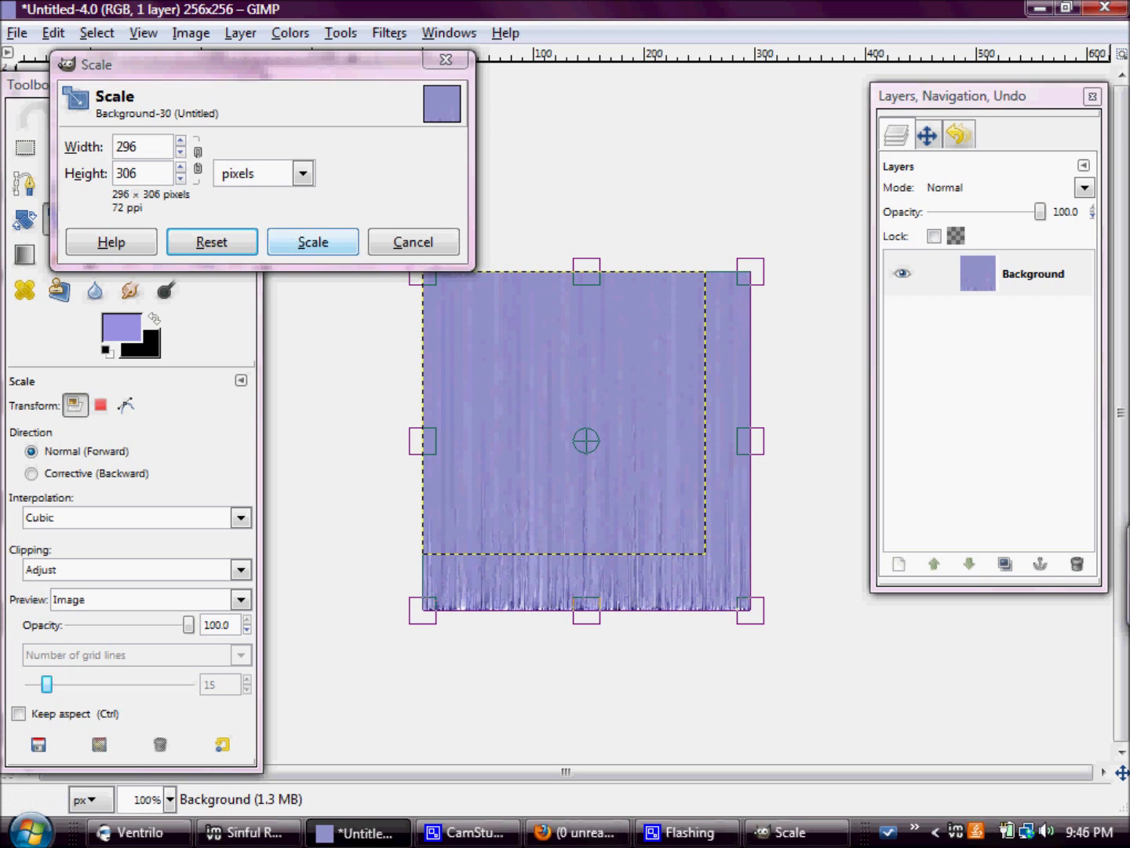
key(Return)
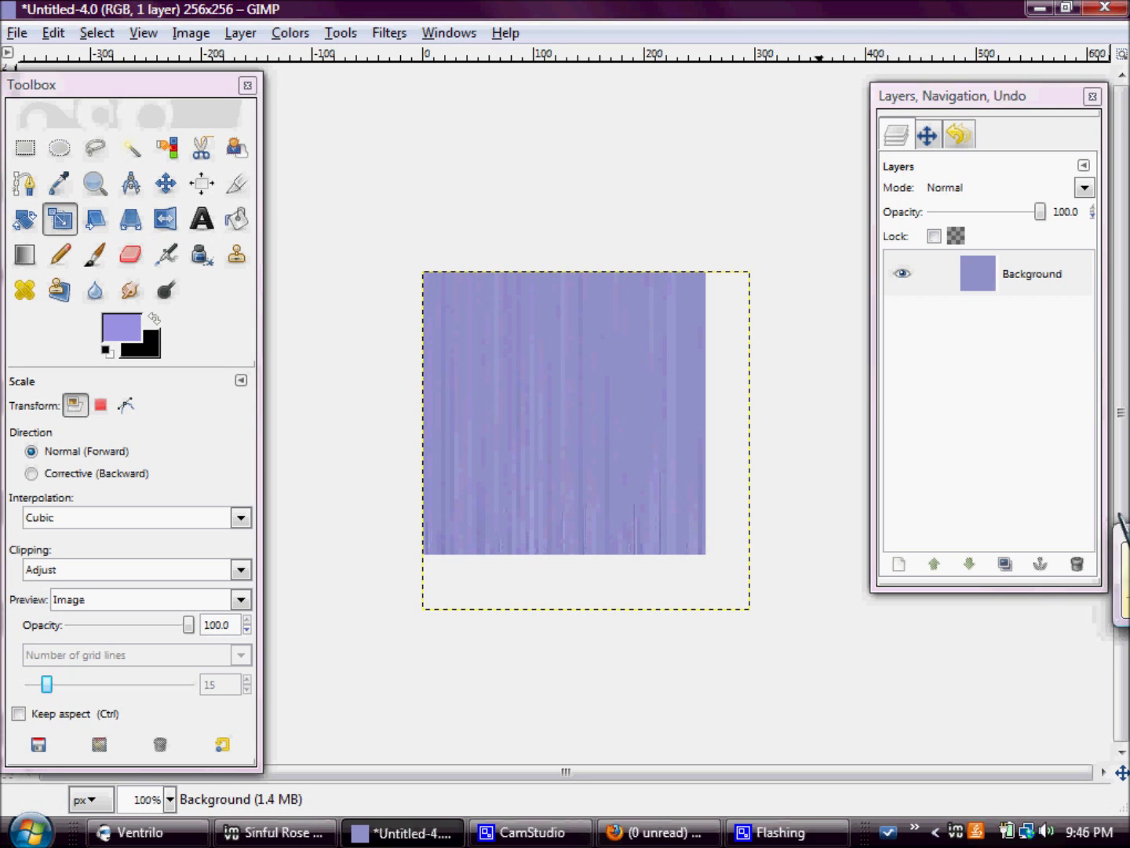
Add a new 256 × 256 px layer with transparency fill above the Background.
click(899, 564)
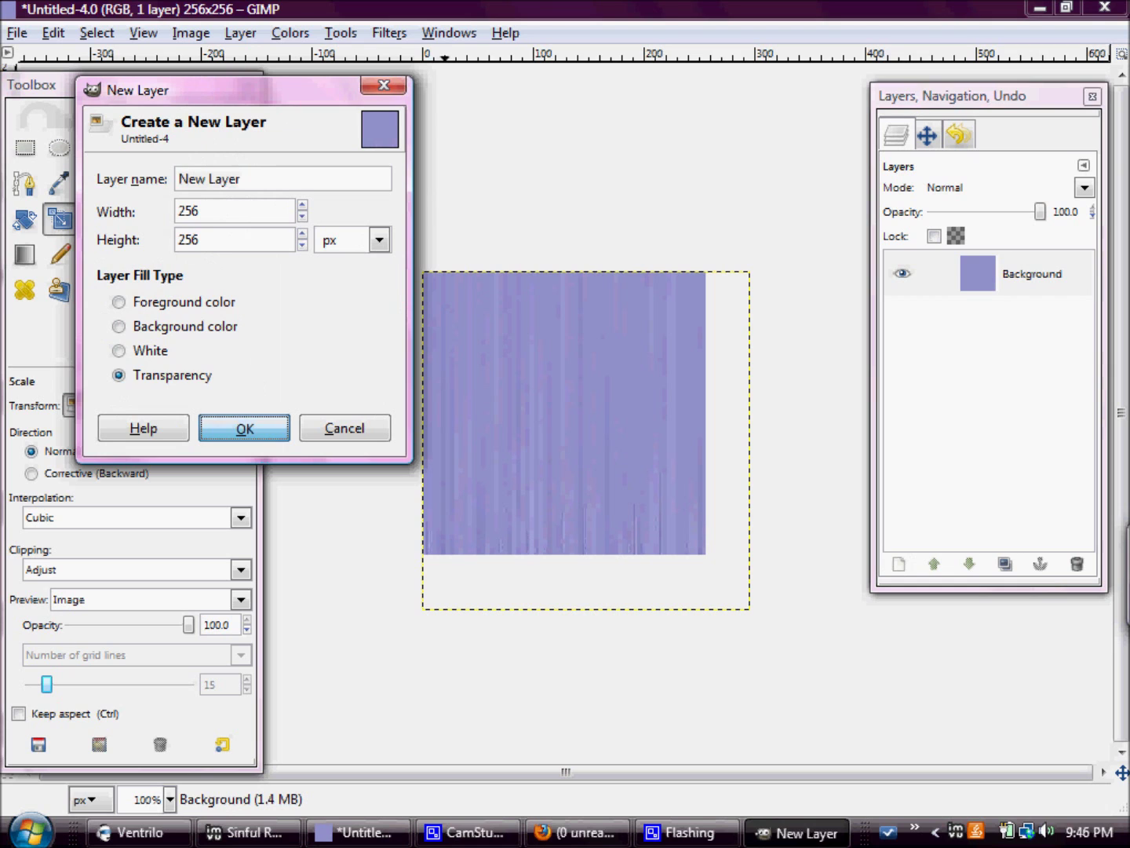
key(Return)
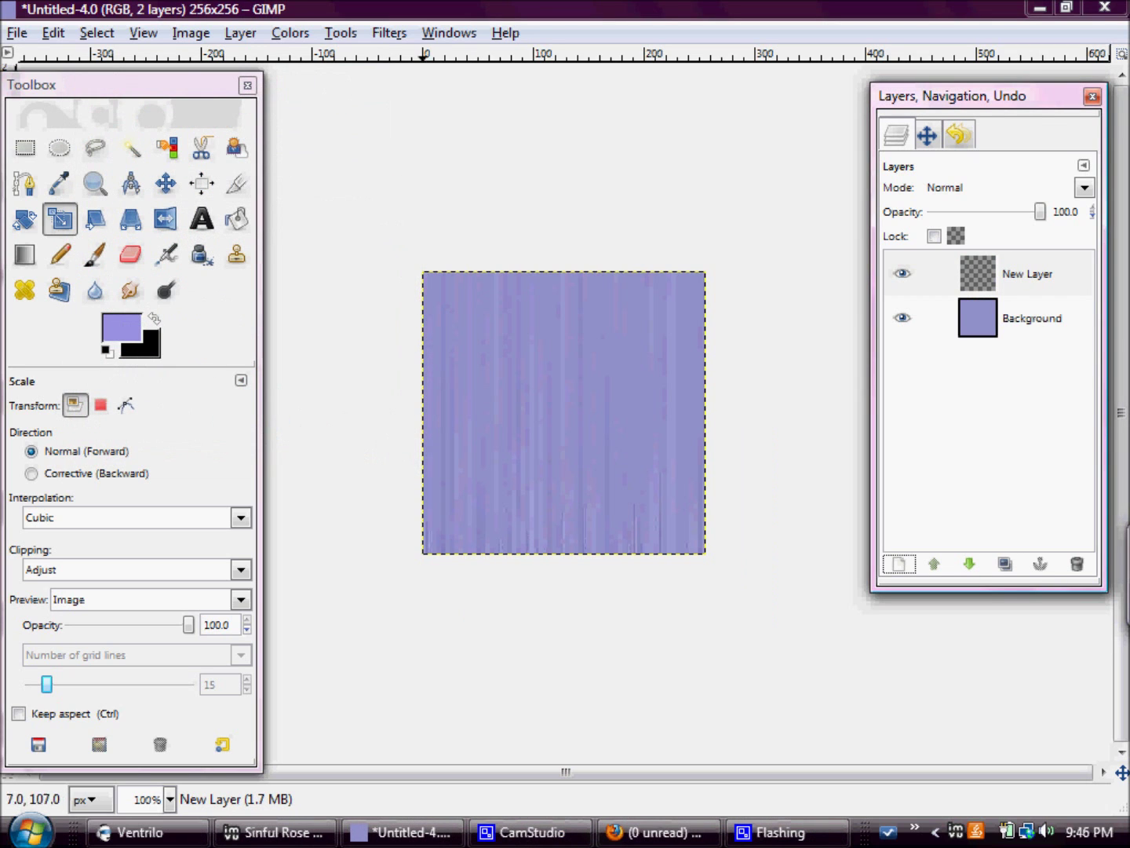
Paint a black band about 60 px deep across the top of the new layer with the Paintbrush, Circle (11) at scale 5.
click(154, 318)
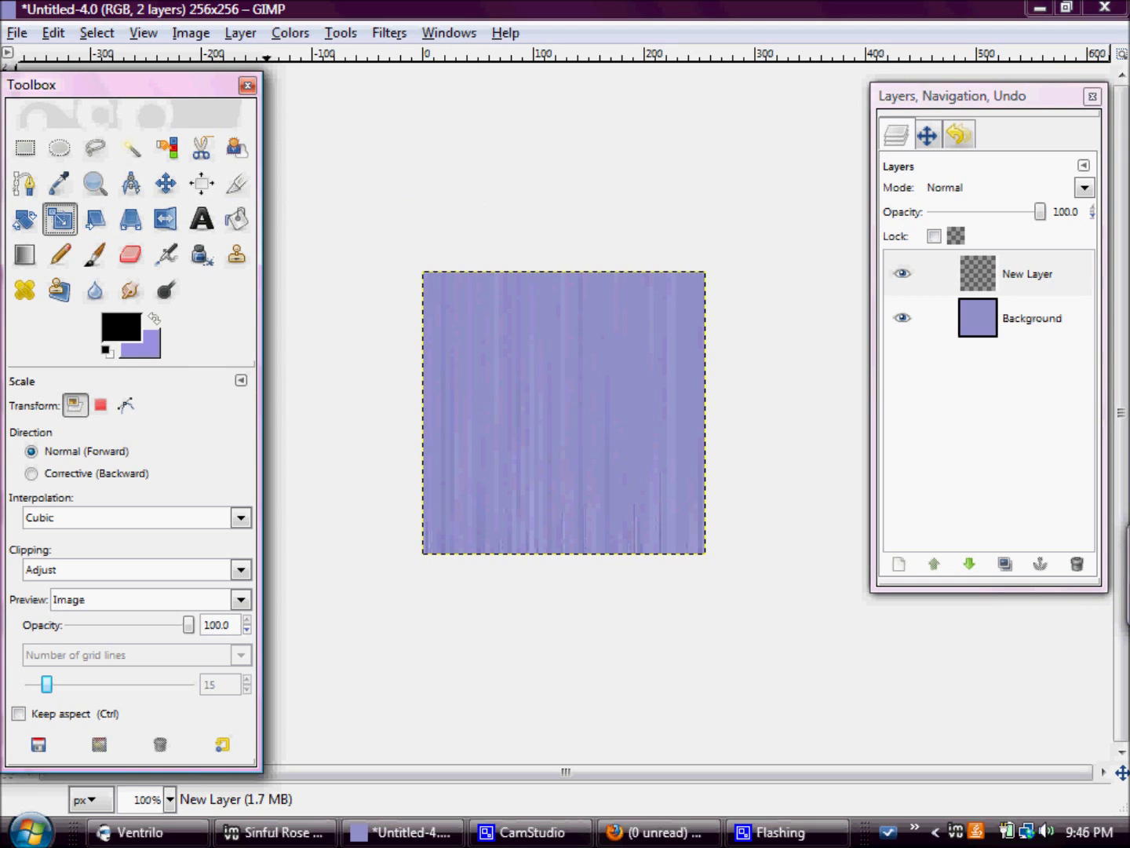
click(94, 254)
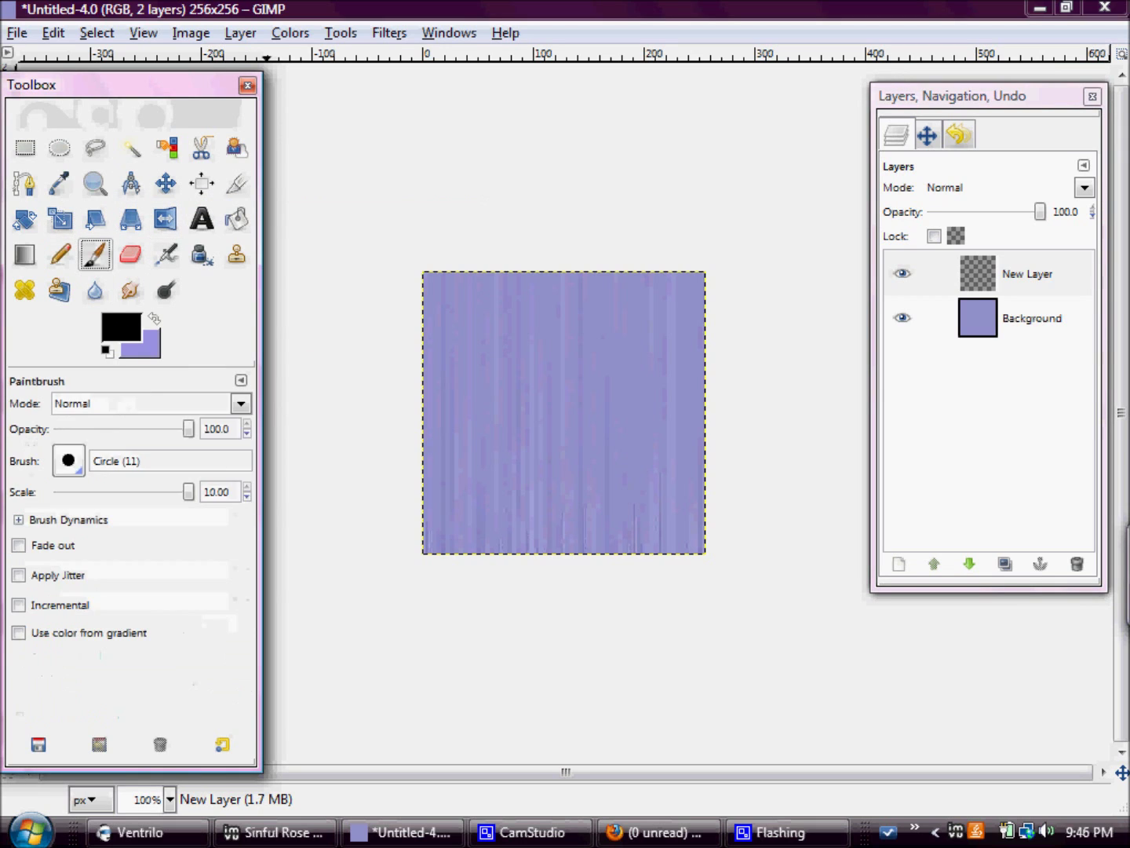
key(d)
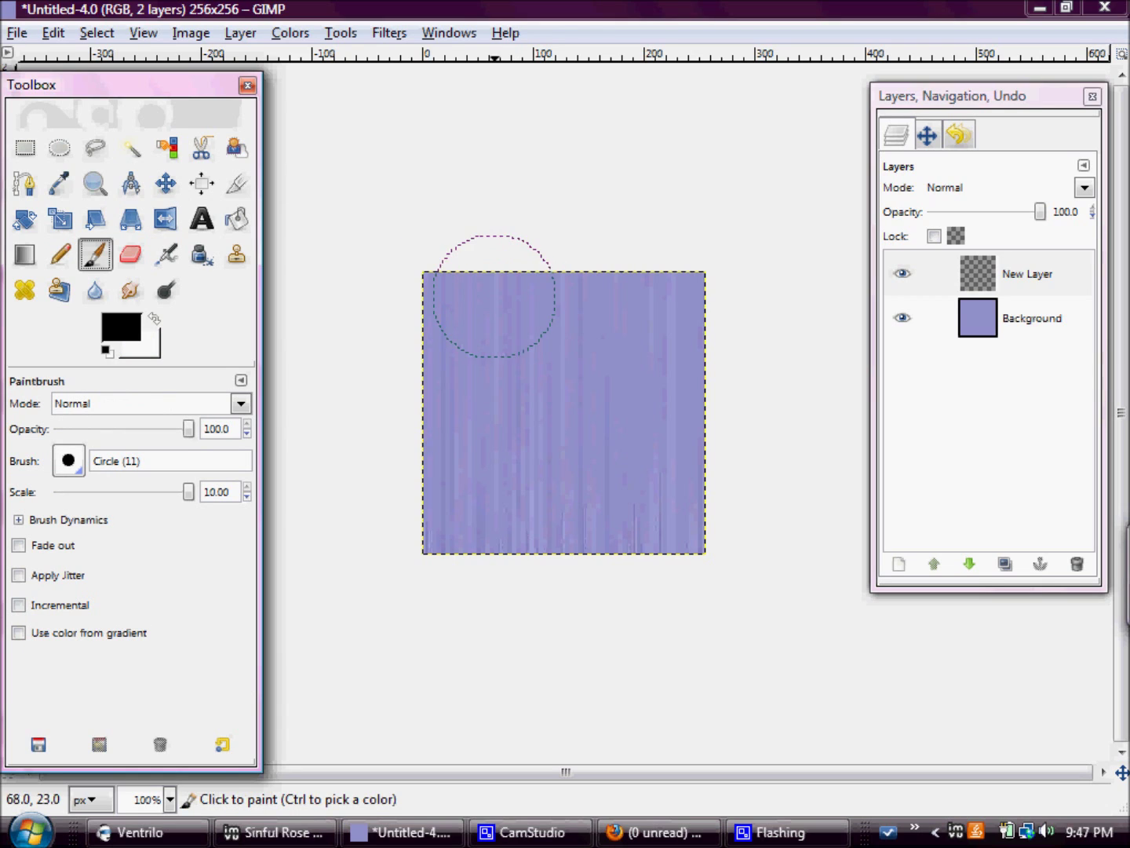
drag(203, 492, 234, 493)
text(5)
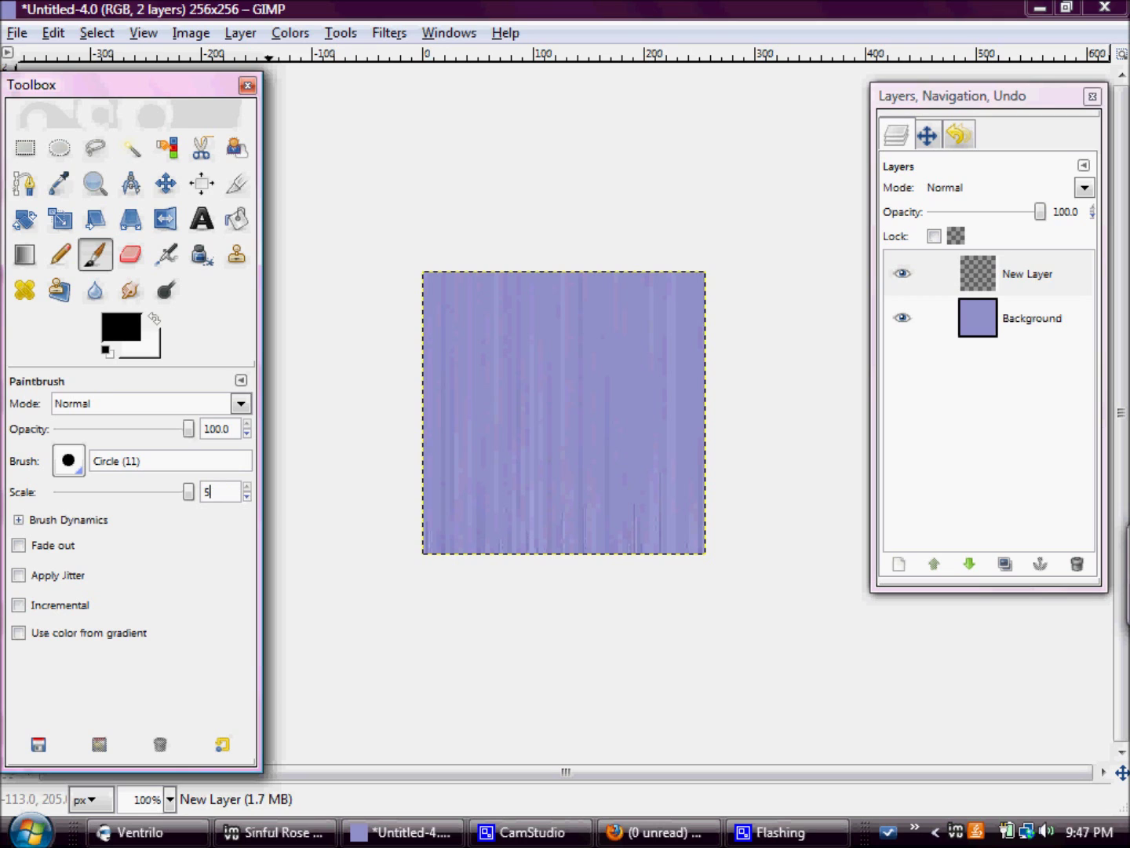
key(Return)
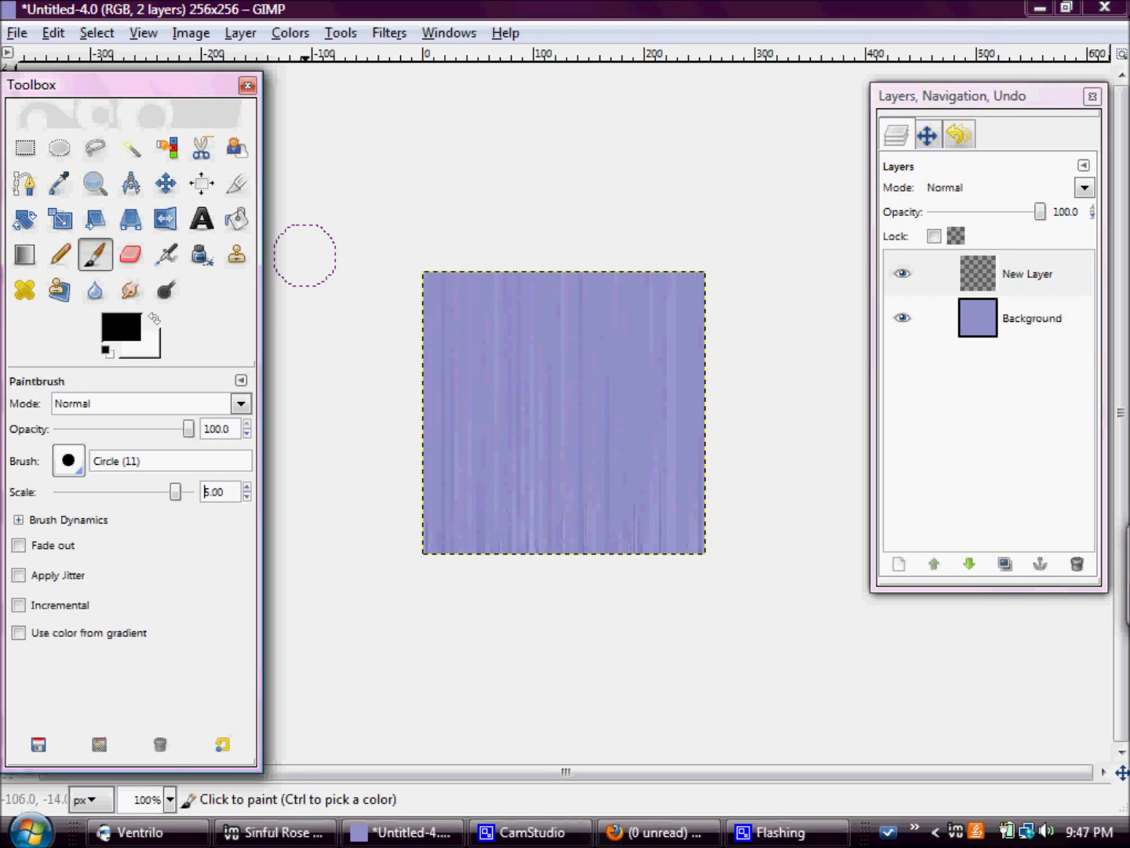
mouse_move(427, 283)
mouse_down()
mouse_move(732, 270)
mouse_move(391, 298)
mouse_move(781, 273)
mouse_move(425, 305)
mouse_up()
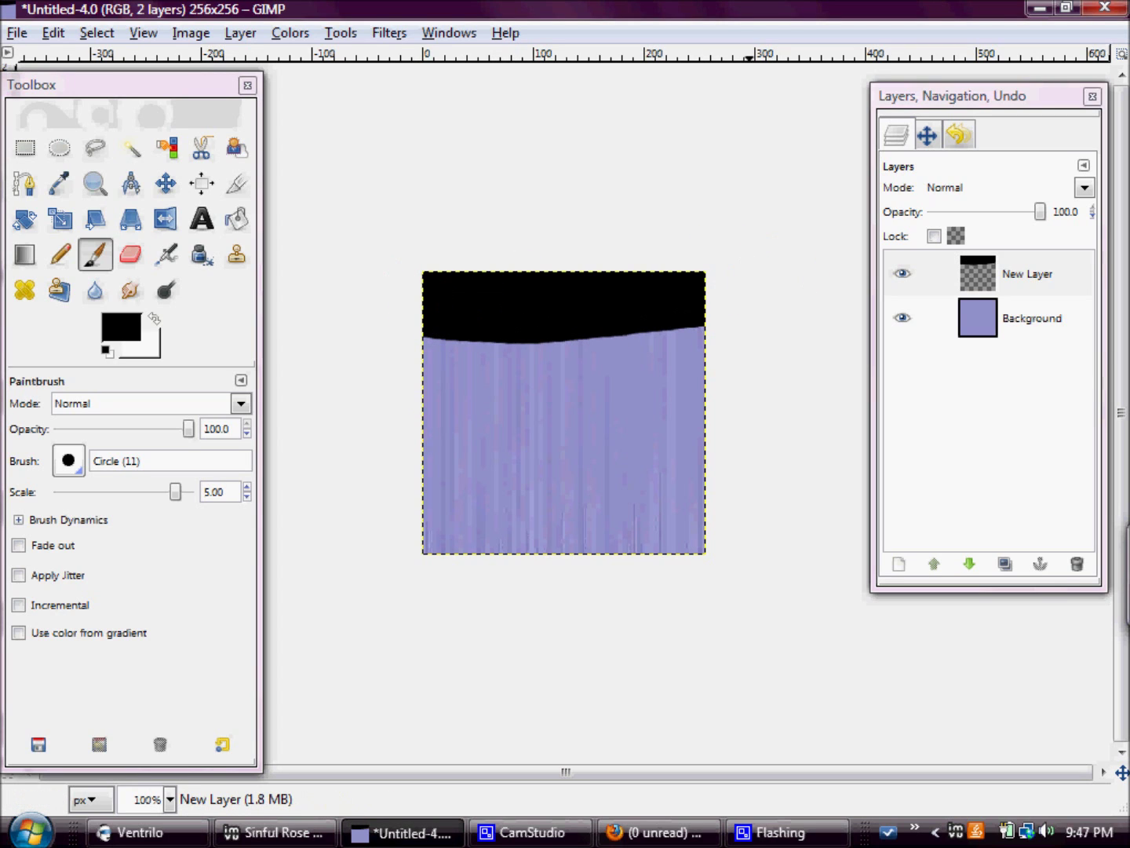
Set the painted layer's mode to Overlay and paint a black band about 50 px deep along the canvas's lower edge.
click(1085, 188)
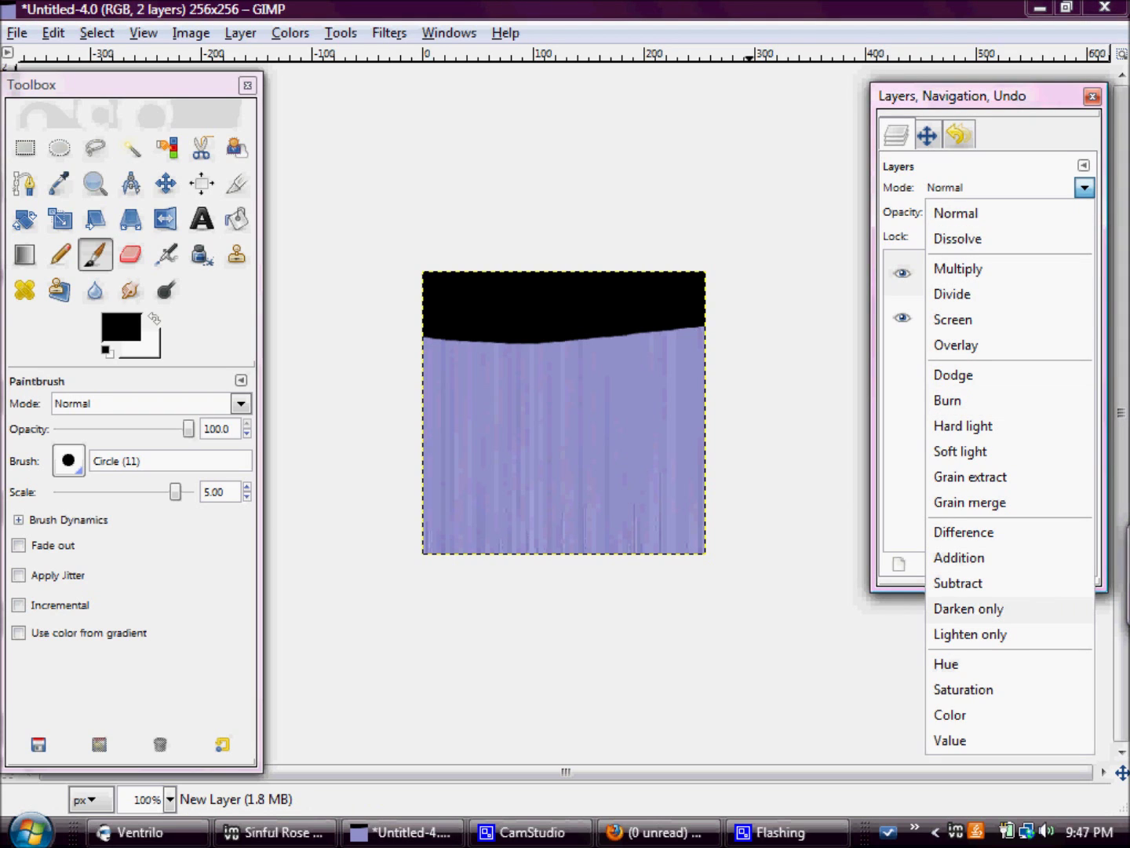
click(955, 345)
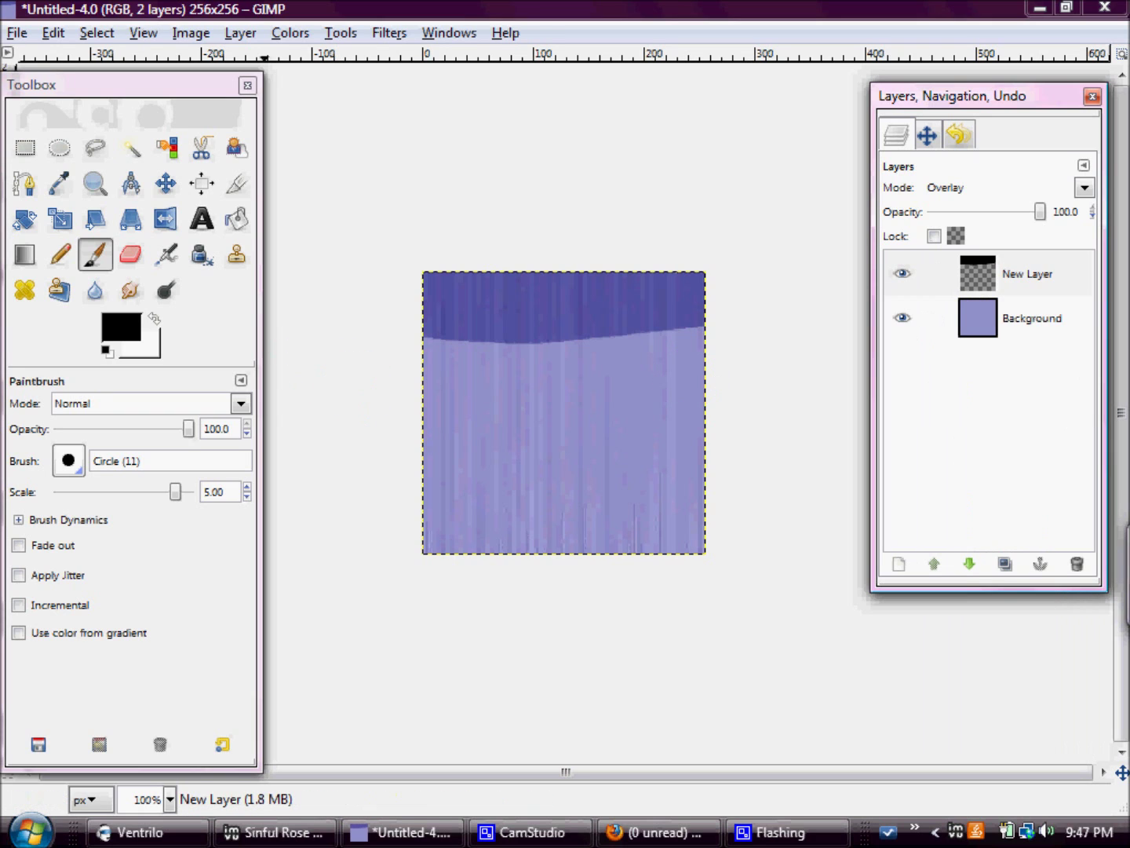
mouse_move(393, 528)
mouse_down()
mouse_move(409, 540)
mouse_move(568, 559)
mouse_move(755, 542)
mouse_move(463, 544)
mouse_move(732, 533)
mouse_up()
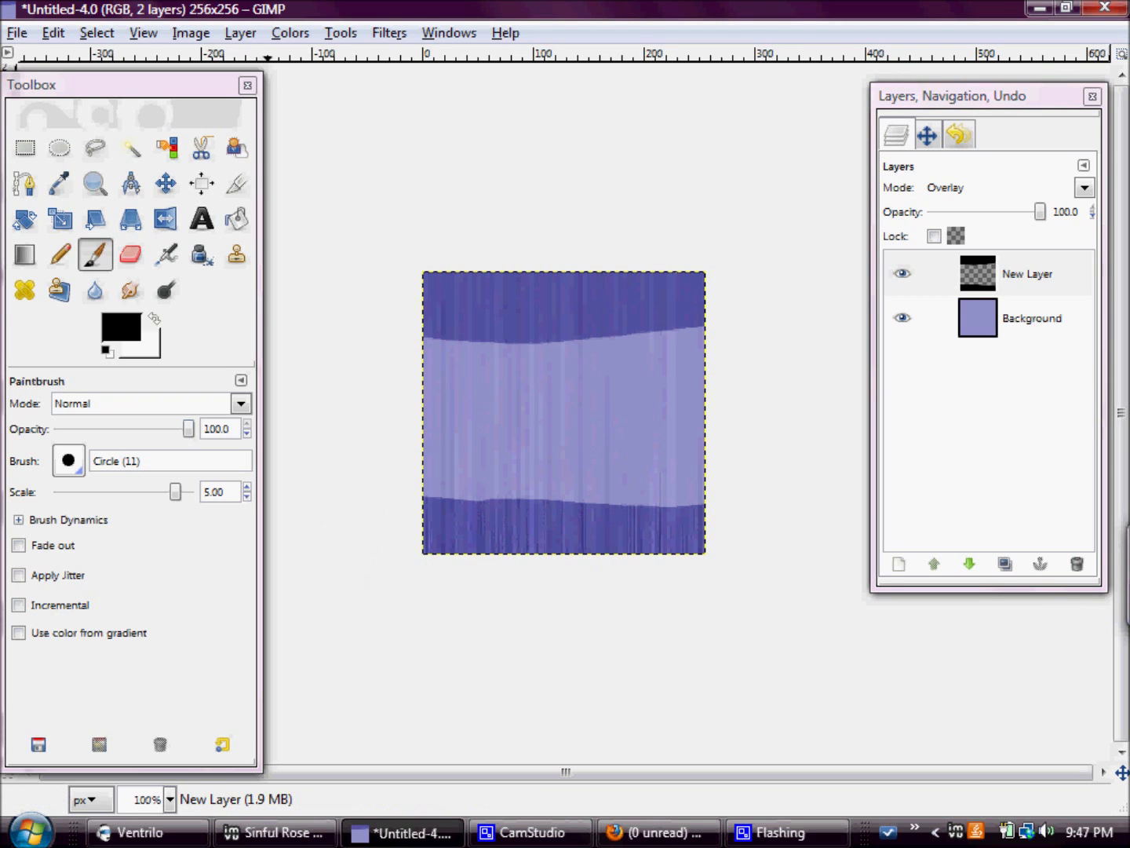
Paint a white band about 35 px deep across the middle of the Overlay layer with the brush at scale 2.
click(154, 319)
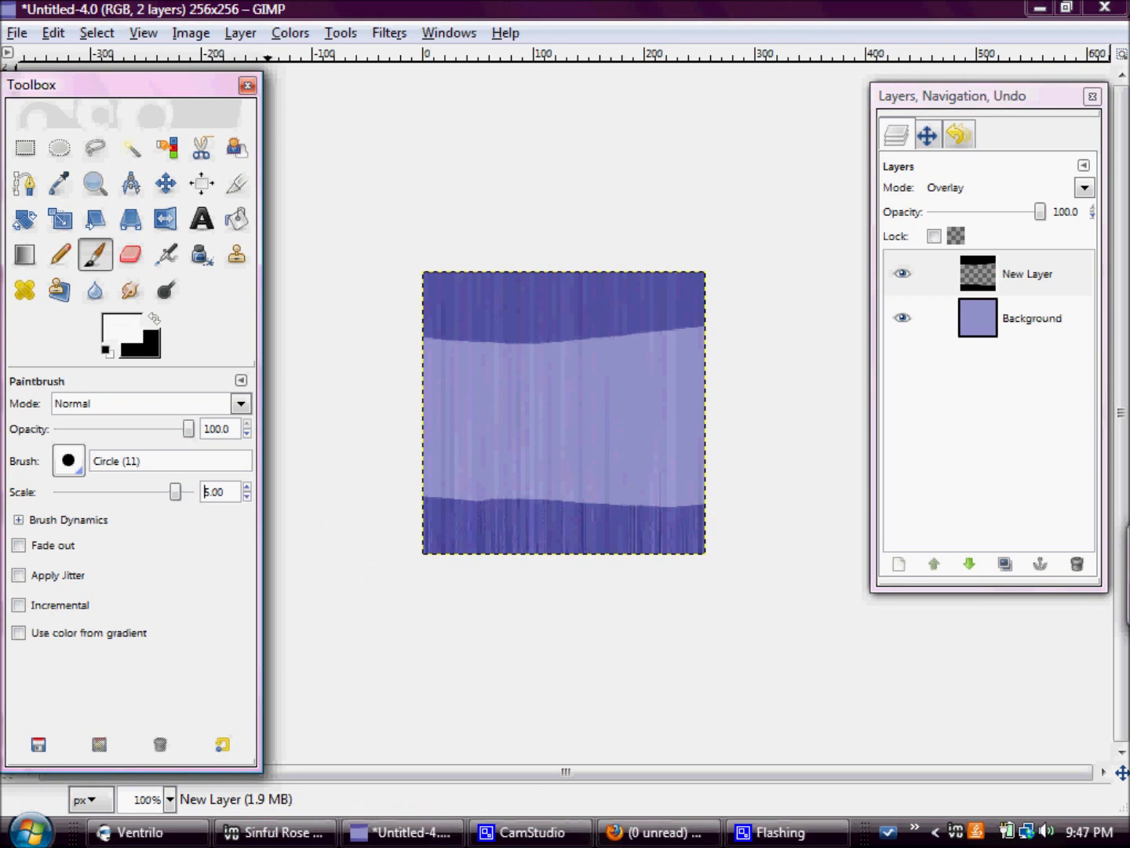
drag(209, 490, 246, 496)
key(BackSpace)
text(2)
key(Return)
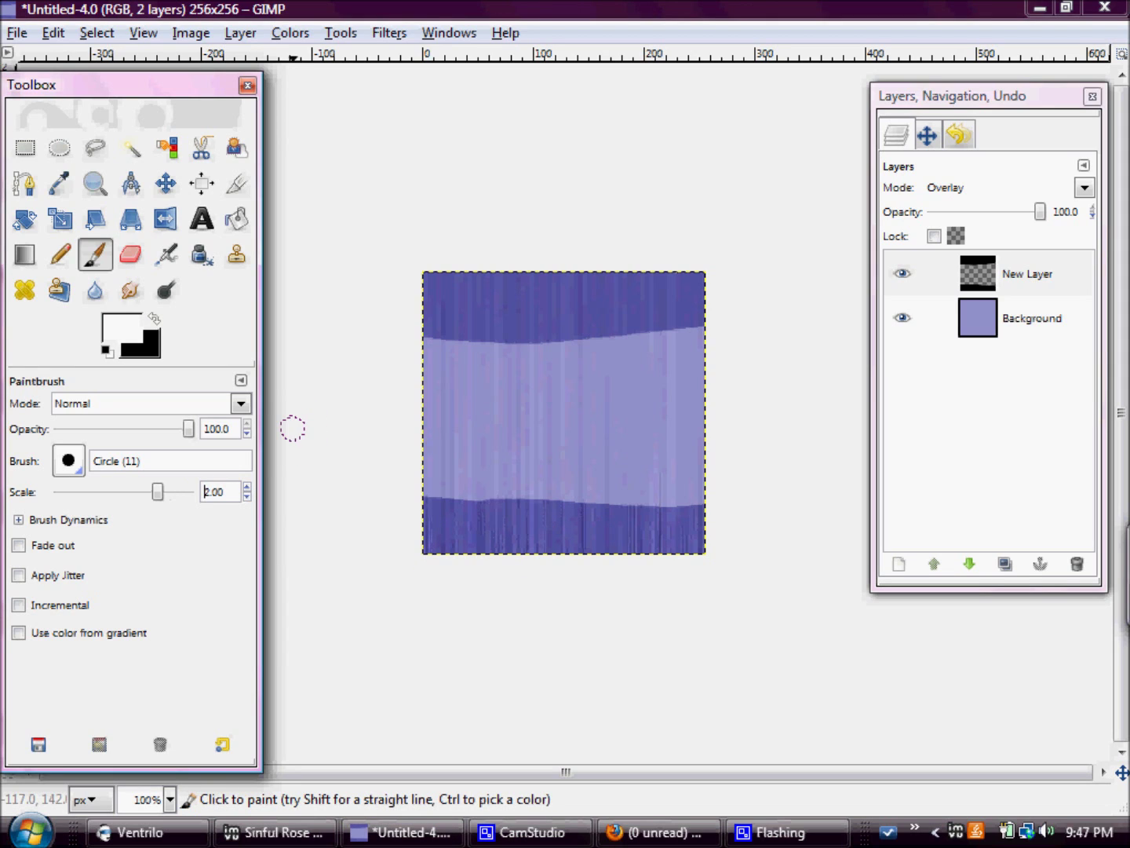
drag(405, 421, 709, 424)
drag(570, 409, 425, 401)
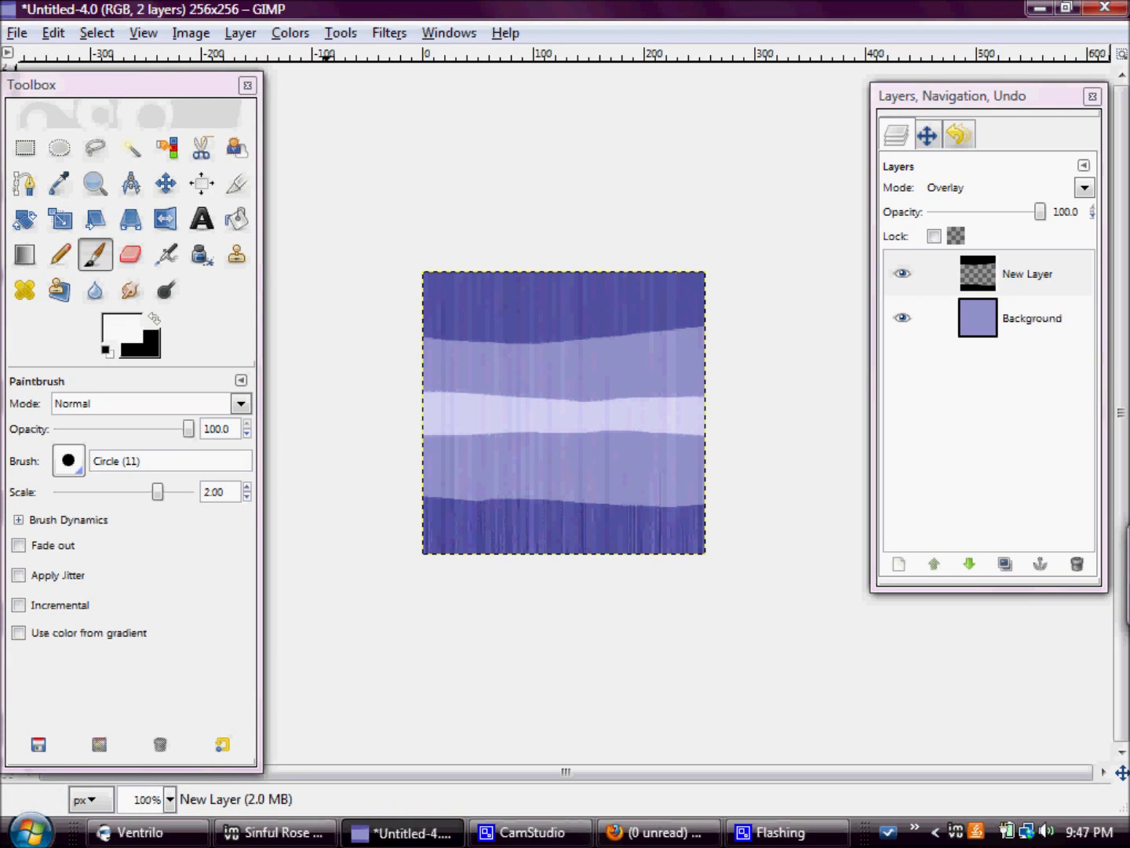
Apply a Gaussian Blur with a 75 px radius to the layer of black and white bands.
click(389, 33)
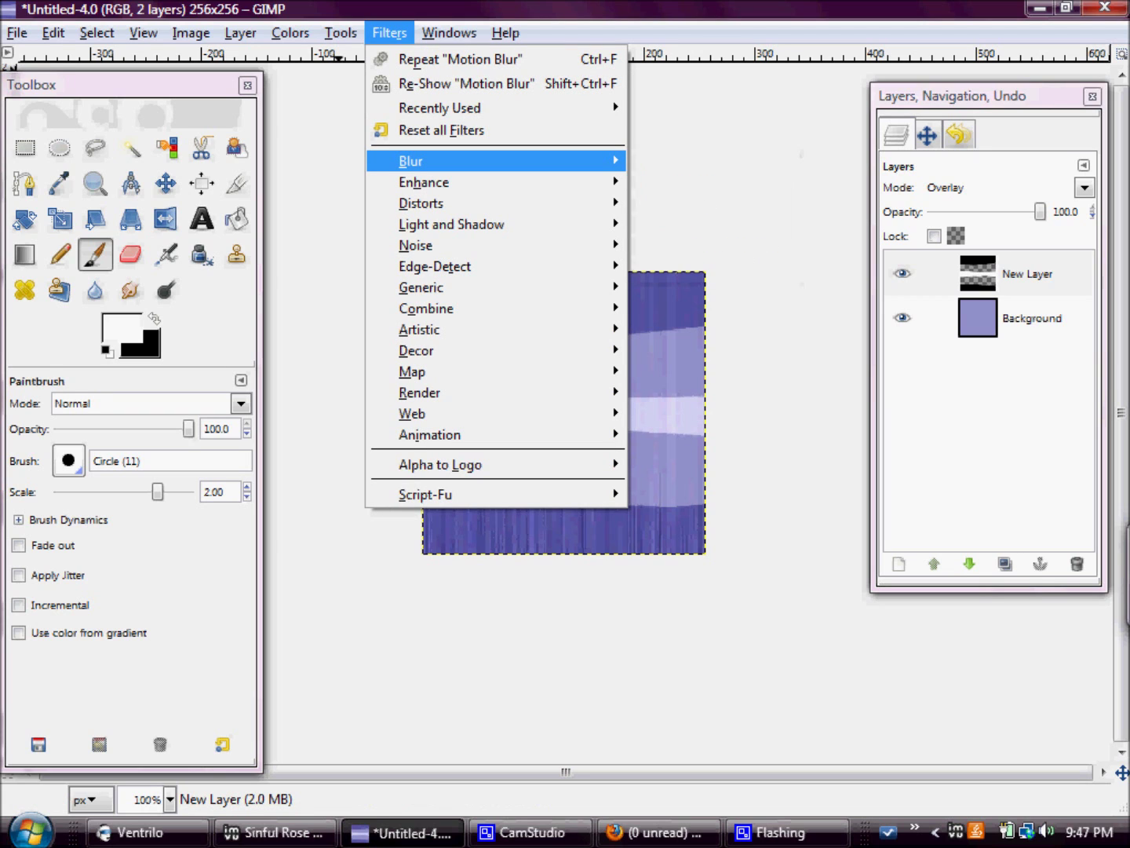
mouse_move(495, 160)
click(677, 182)
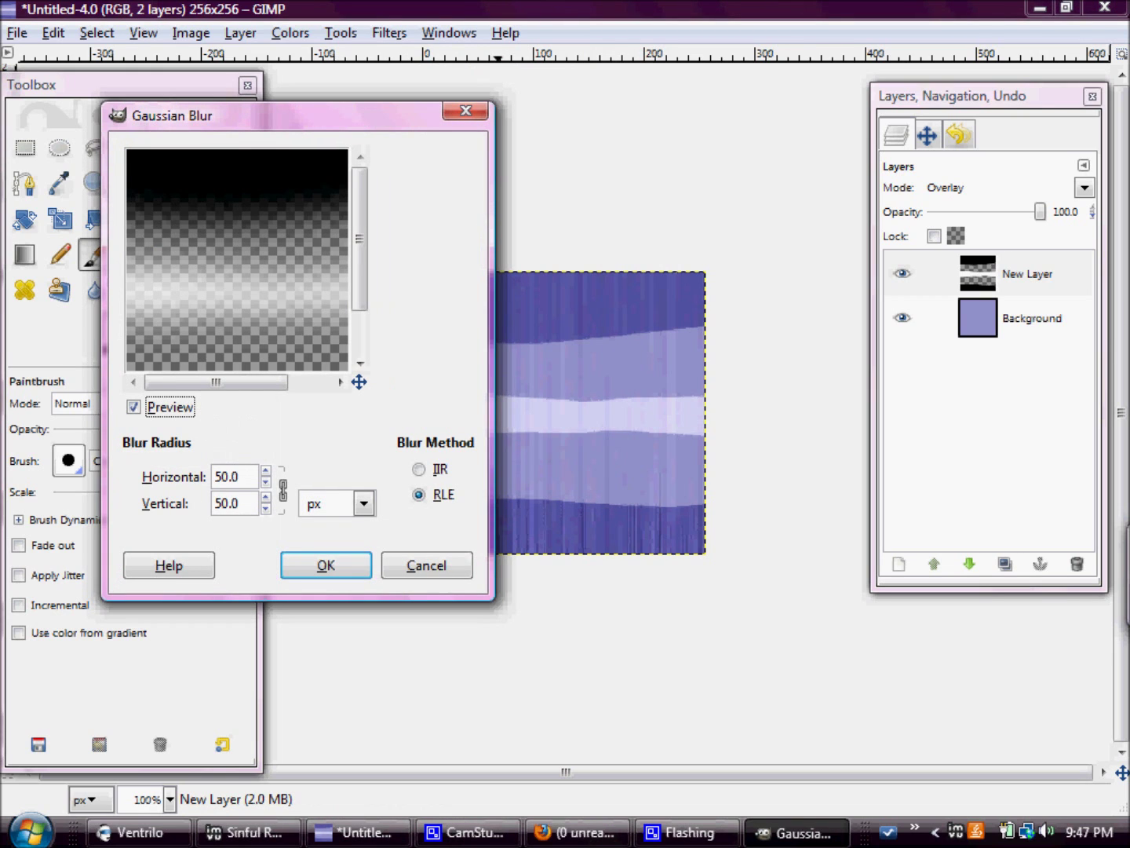
drag(229, 476, 214, 478)
text(75)
click(336, 571)
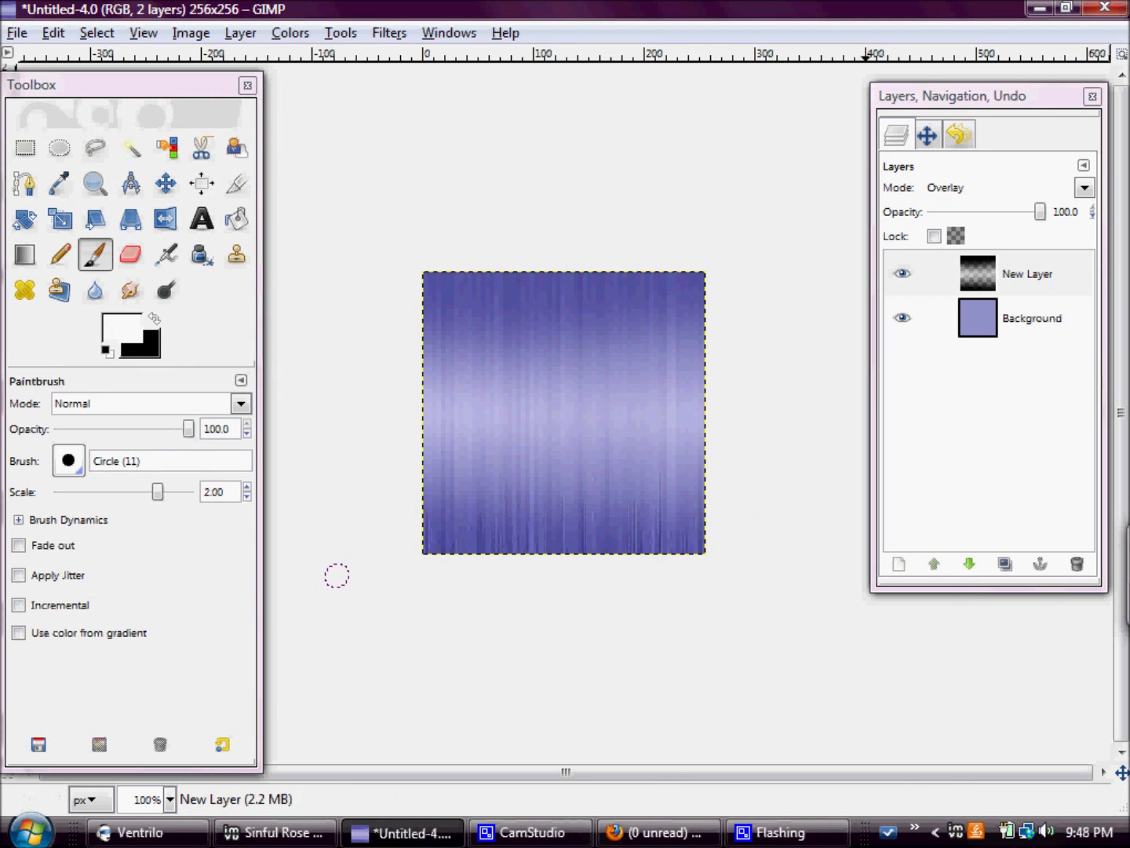
Add another transparent layer on top and paint a straight white stripe across its upper part with the brush at scale 5.
click(900, 563)
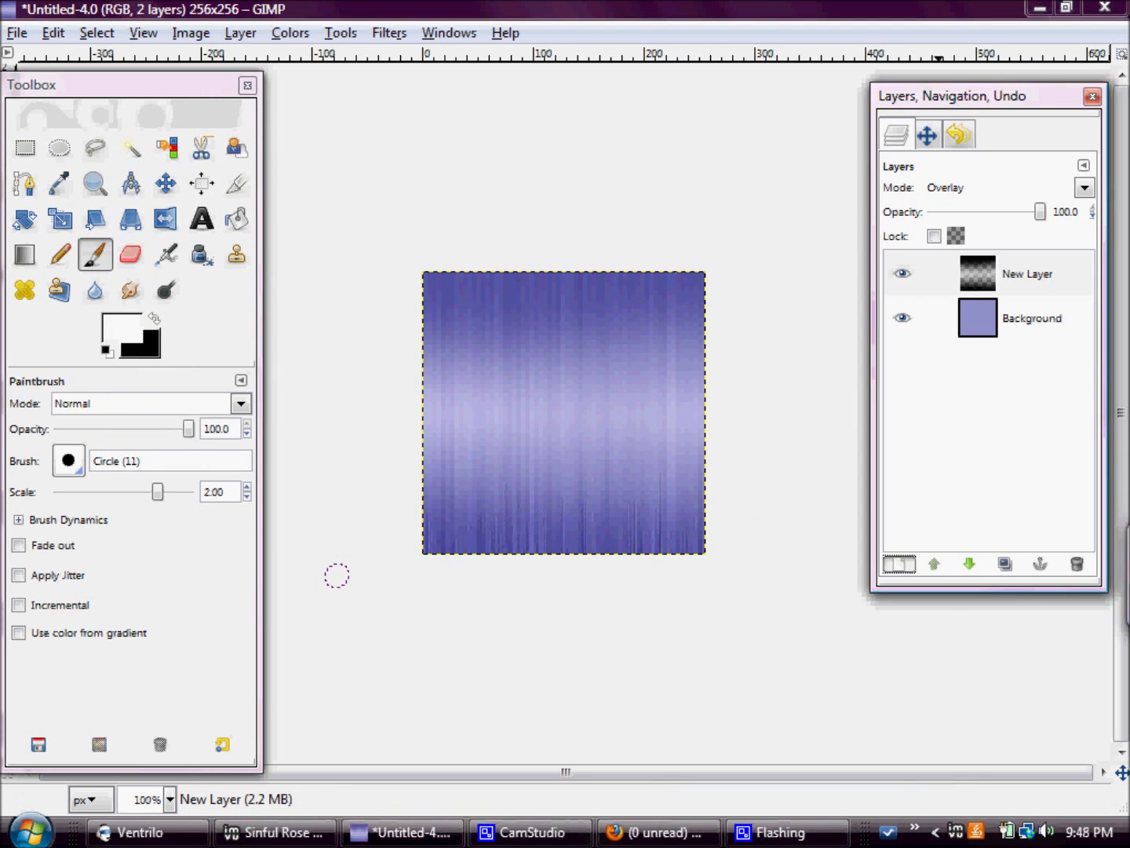
key(Return)
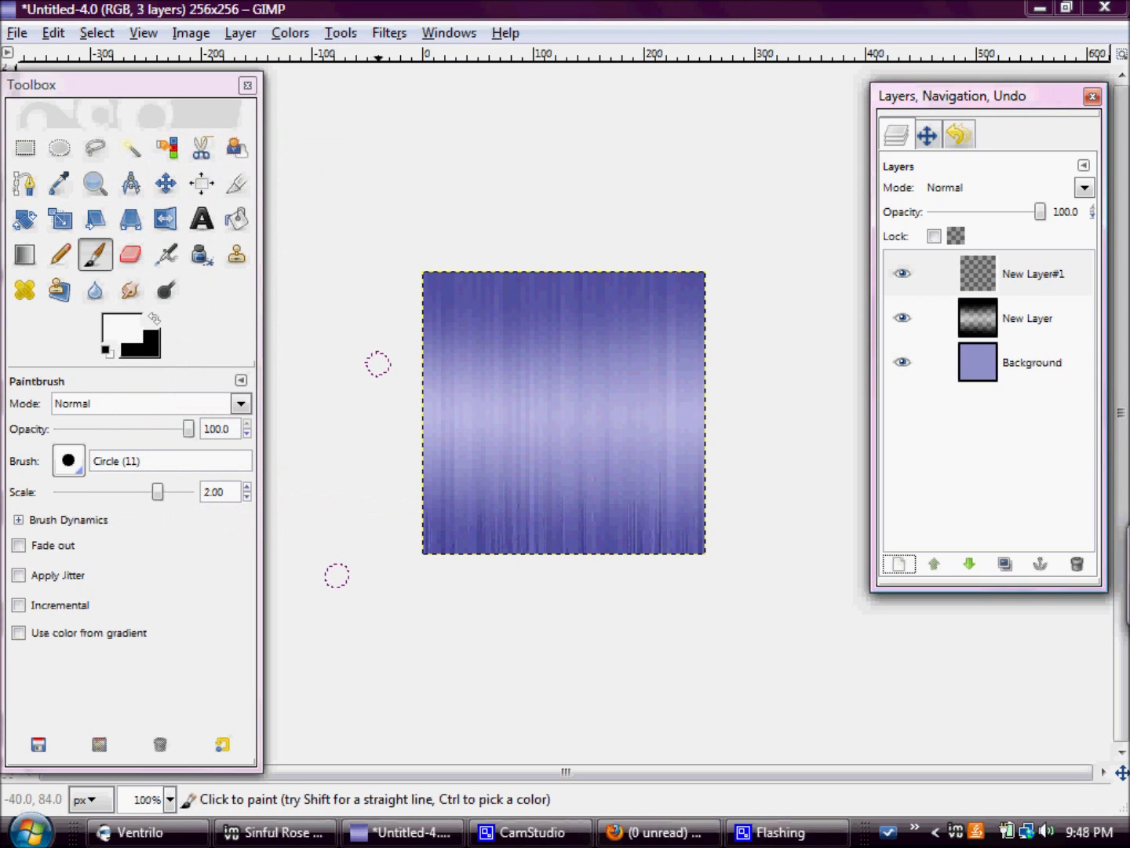
double_click(213, 492)
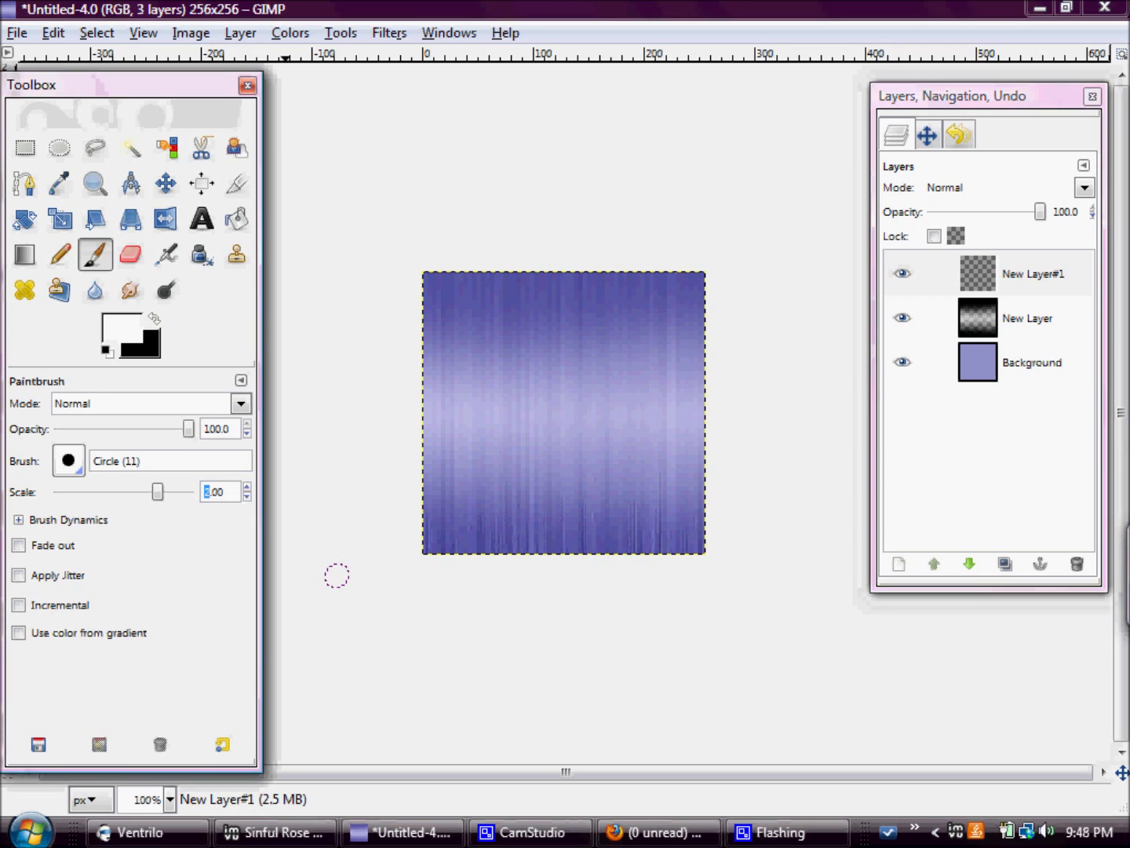
text(5)
key(Return)
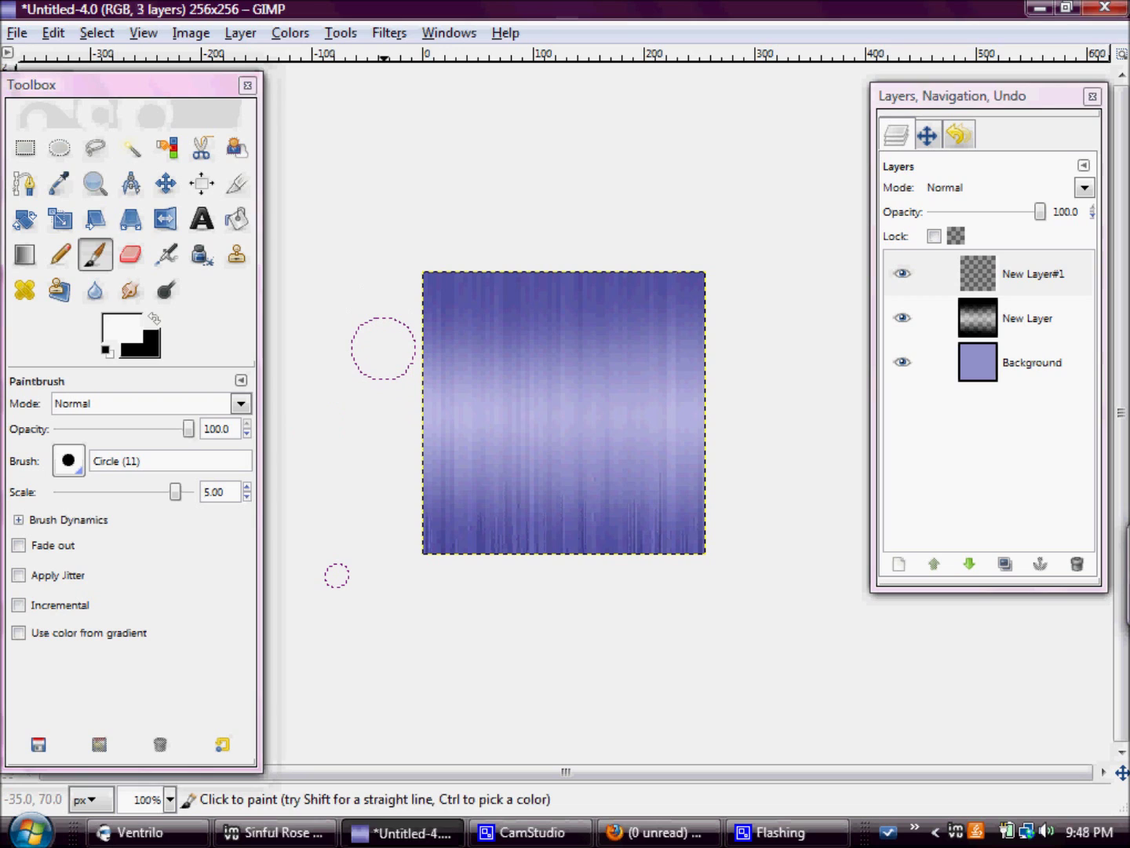
shift+click(727, 349)
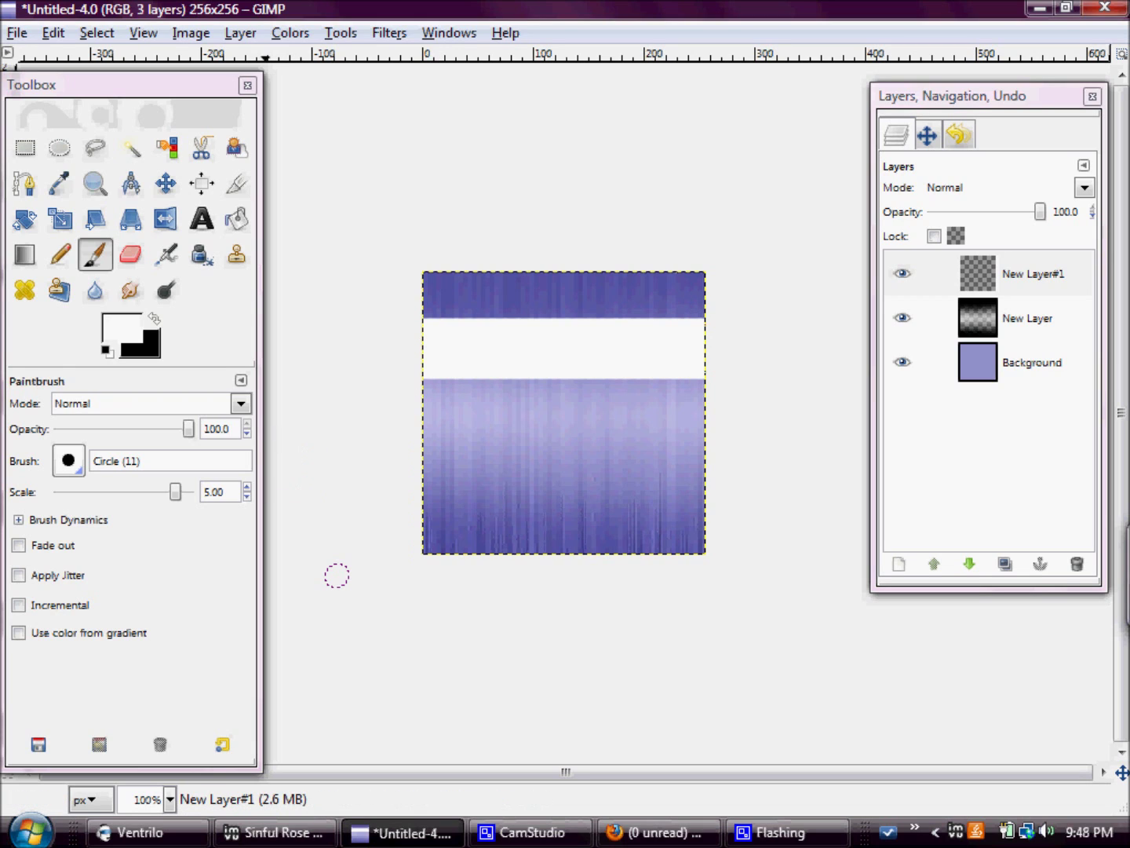
Paint a thinner straight white stripe across the lower part at brush scale 2 and set the layer's mode to Overlay.
double_click(214, 491)
text(2)
key(Return)
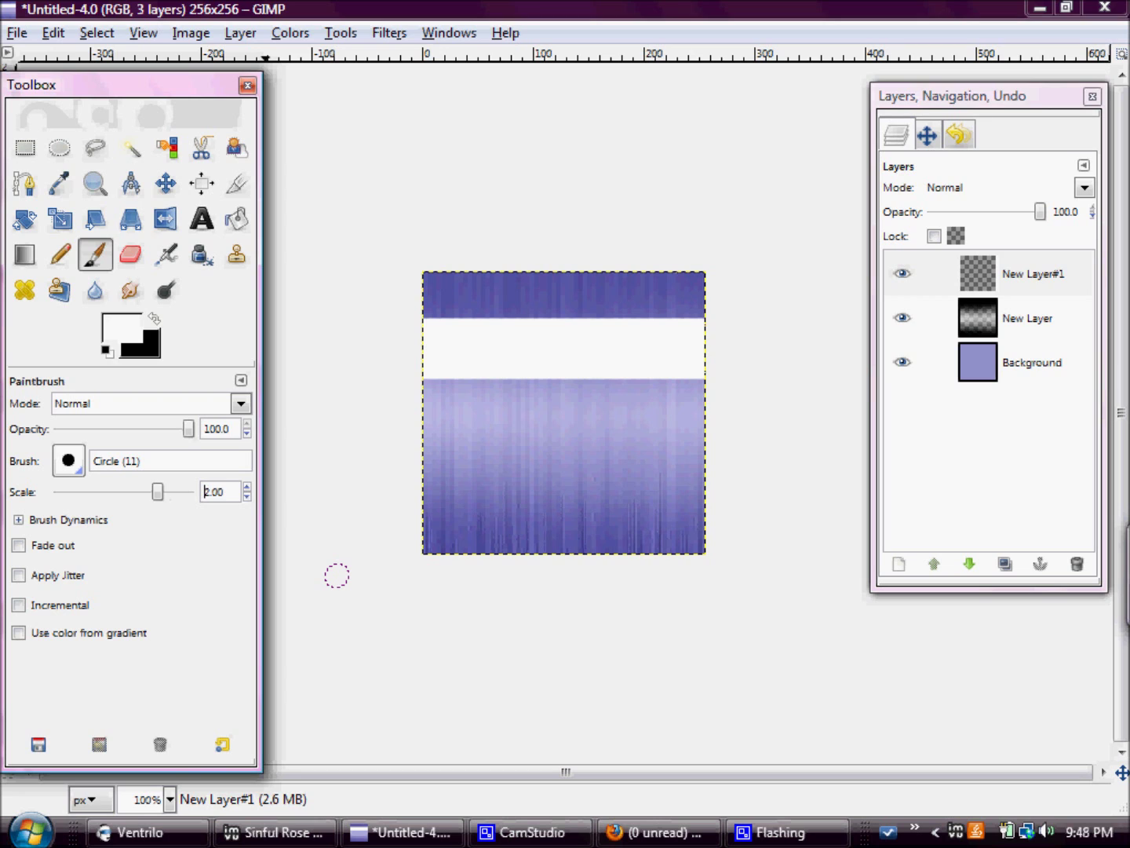
click(392, 478)
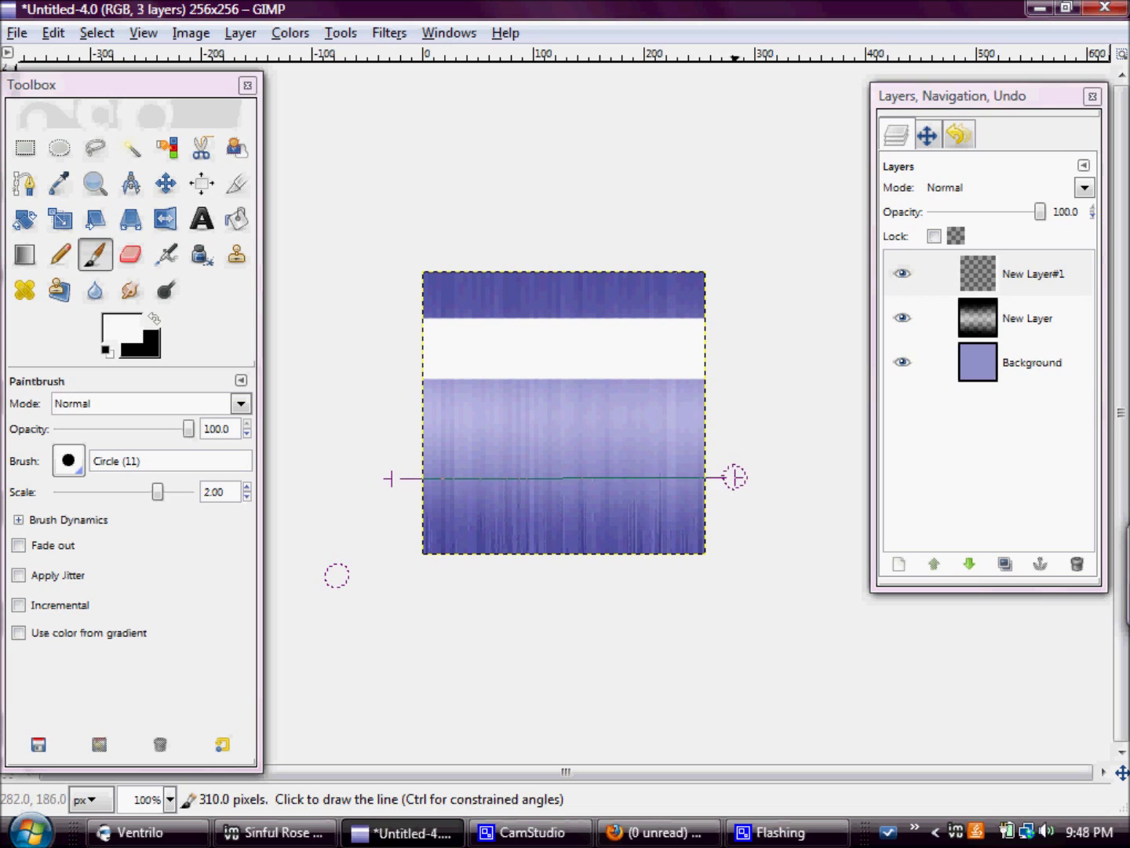
shift+click(732, 479)
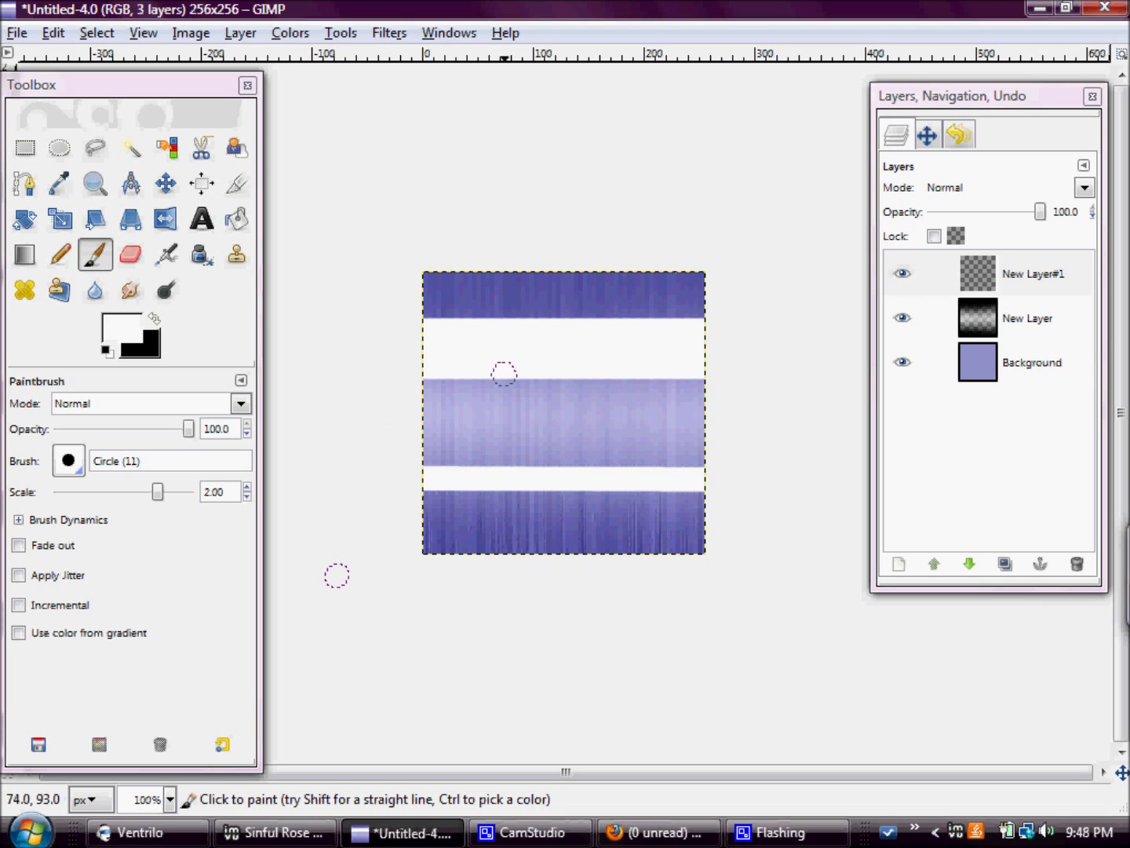
click(1084, 188)
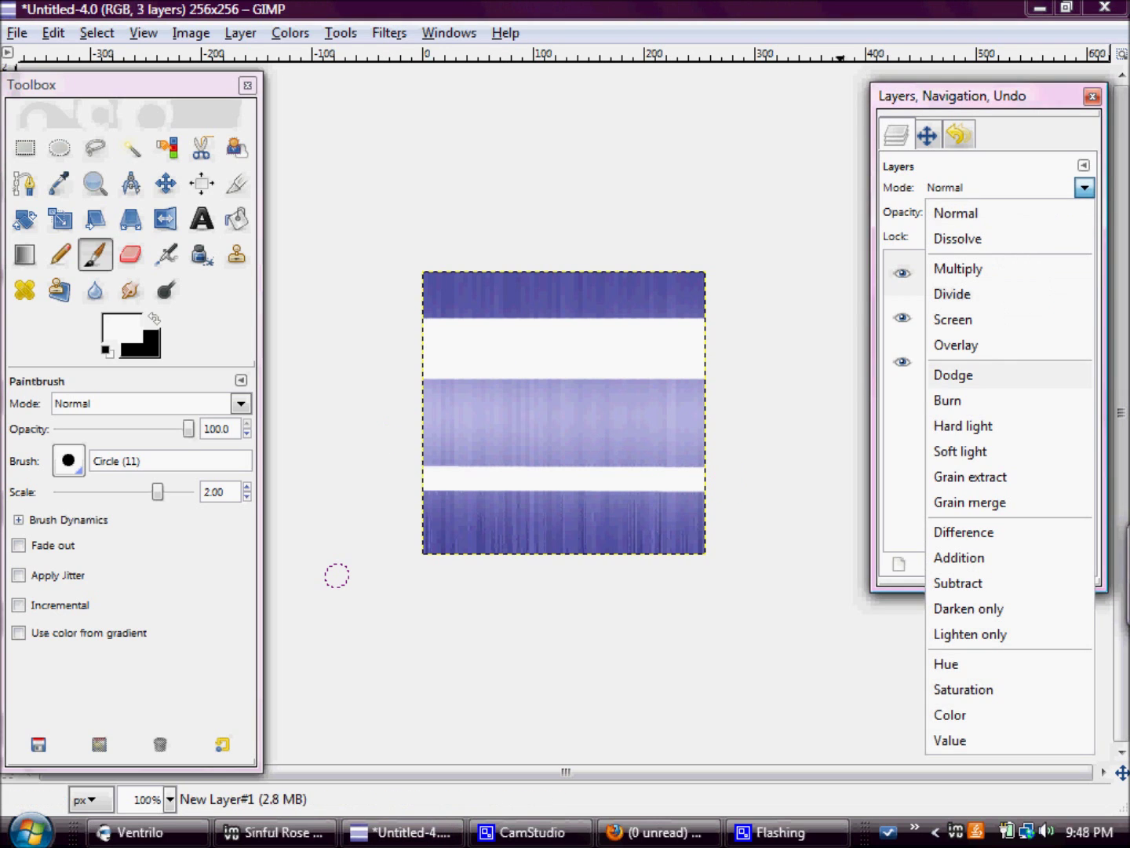
click(956, 345)
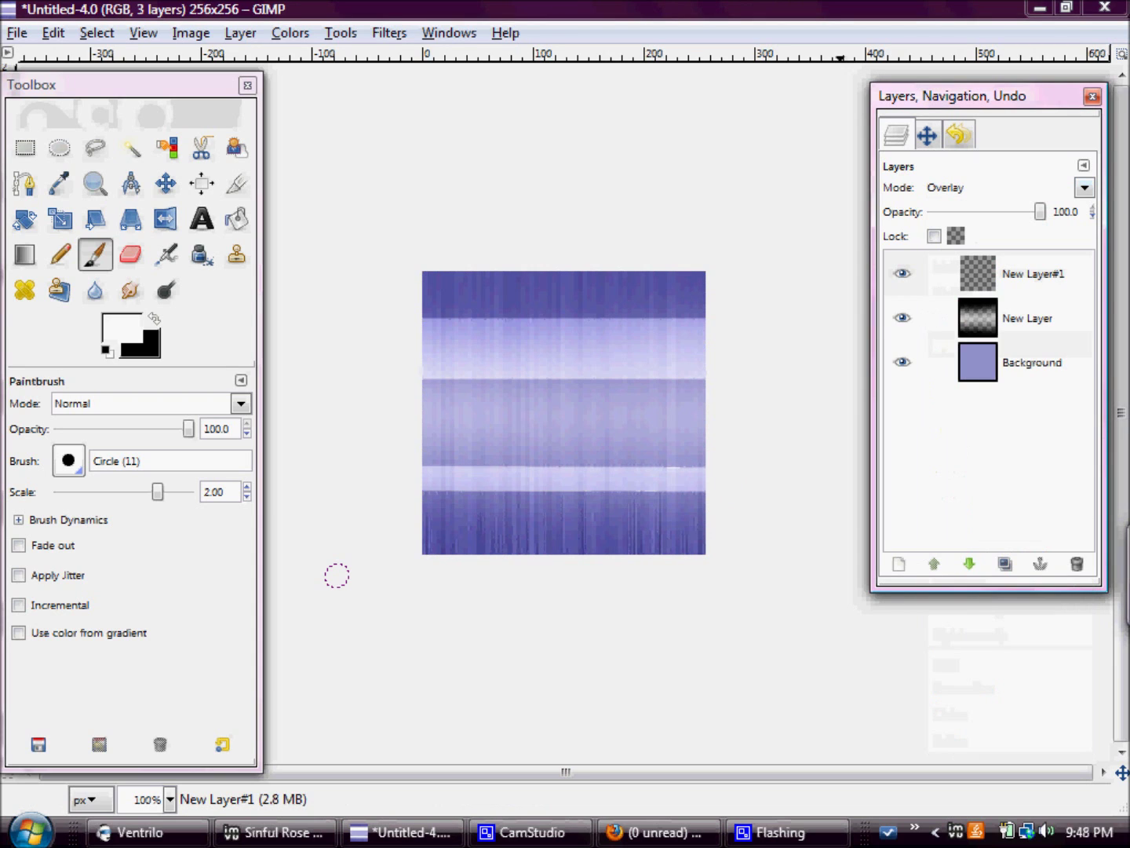
Apply a 50 px Gaussian Blur to the white stripe layer and compare the image with that layer hidden and shown.
click(389, 31)
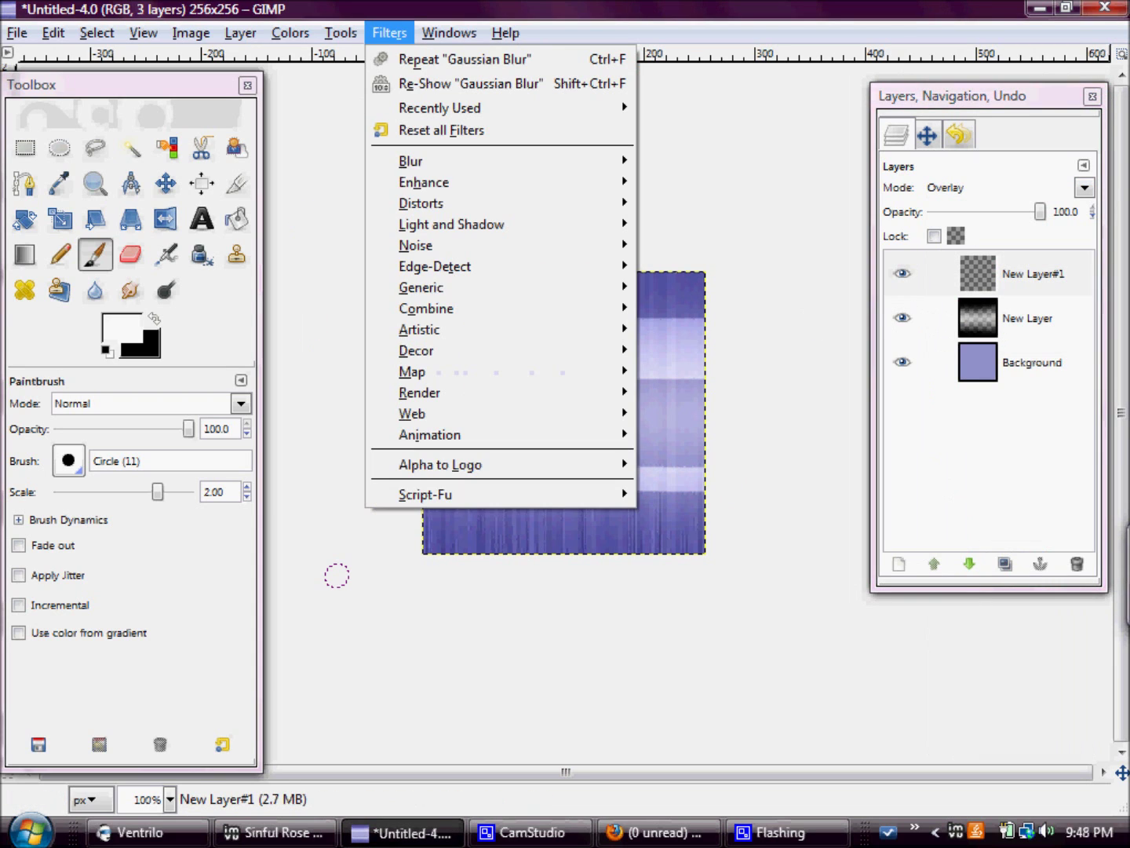
mouse_move(470, 159)
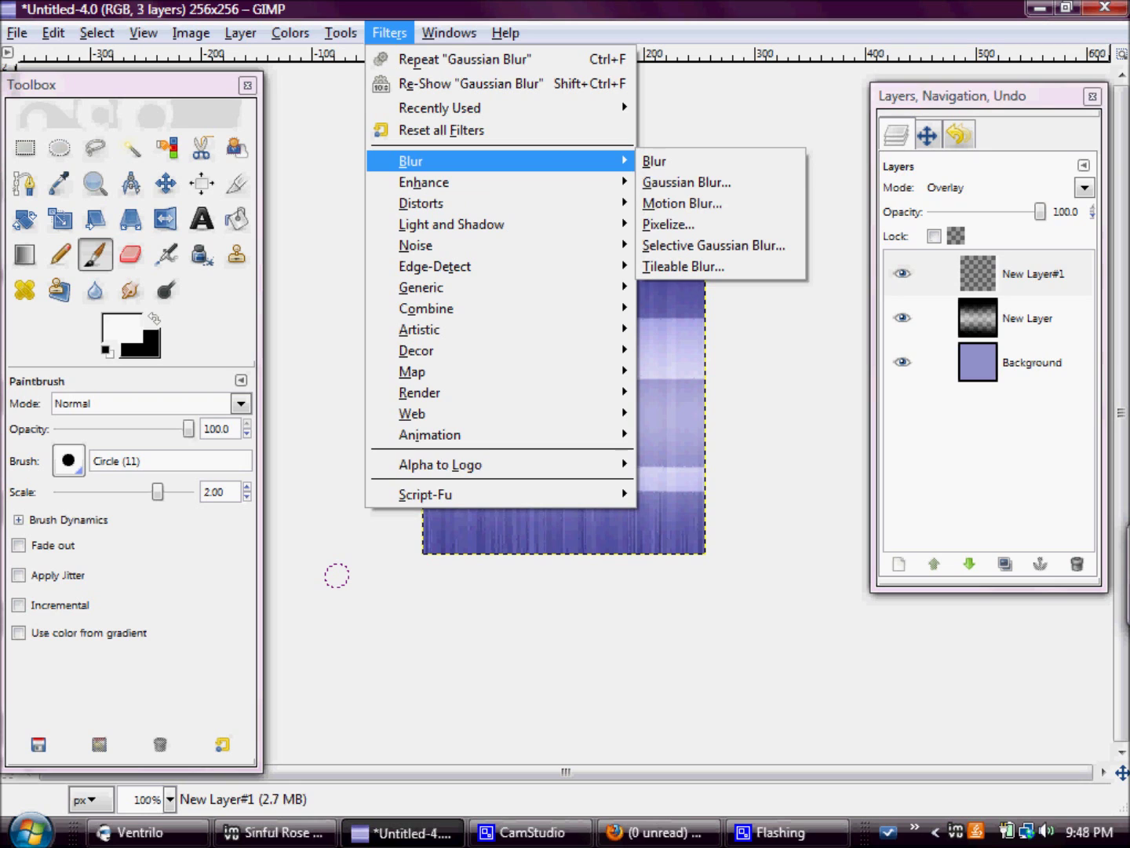
click(687, 181)
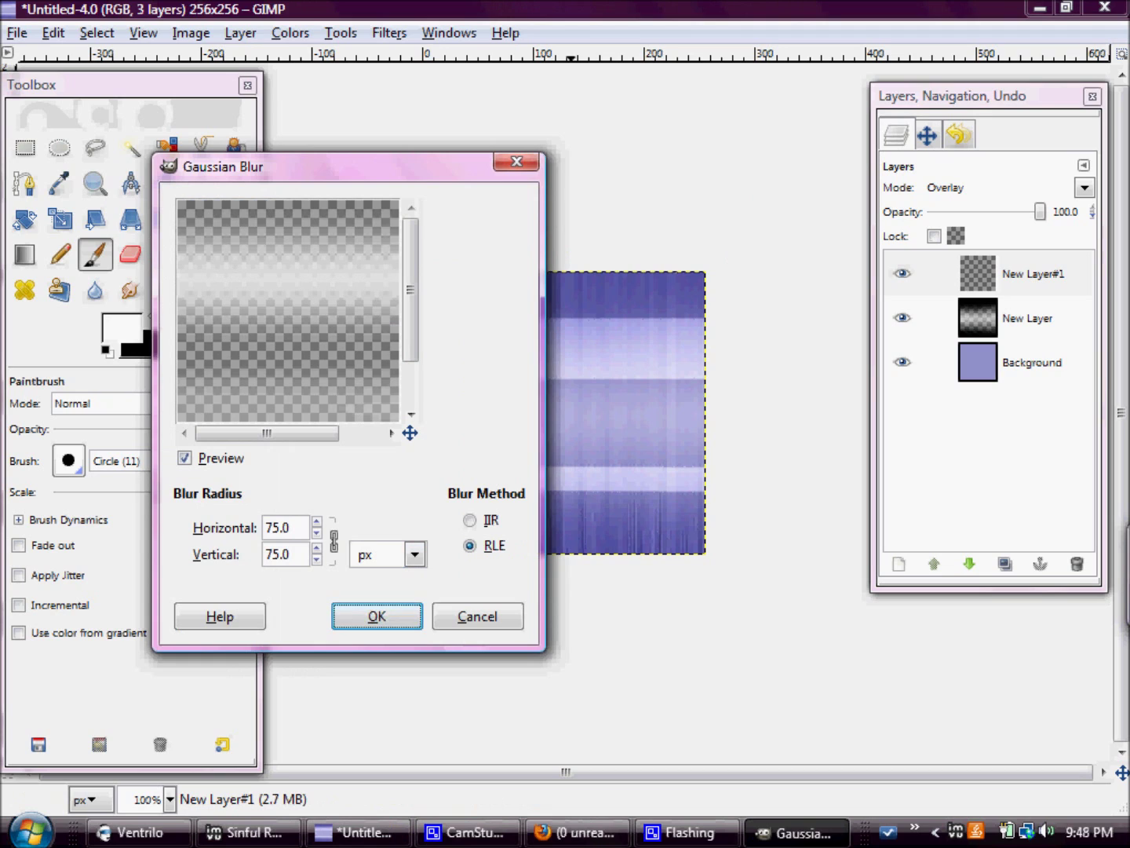
key(alt+h)
text(3)
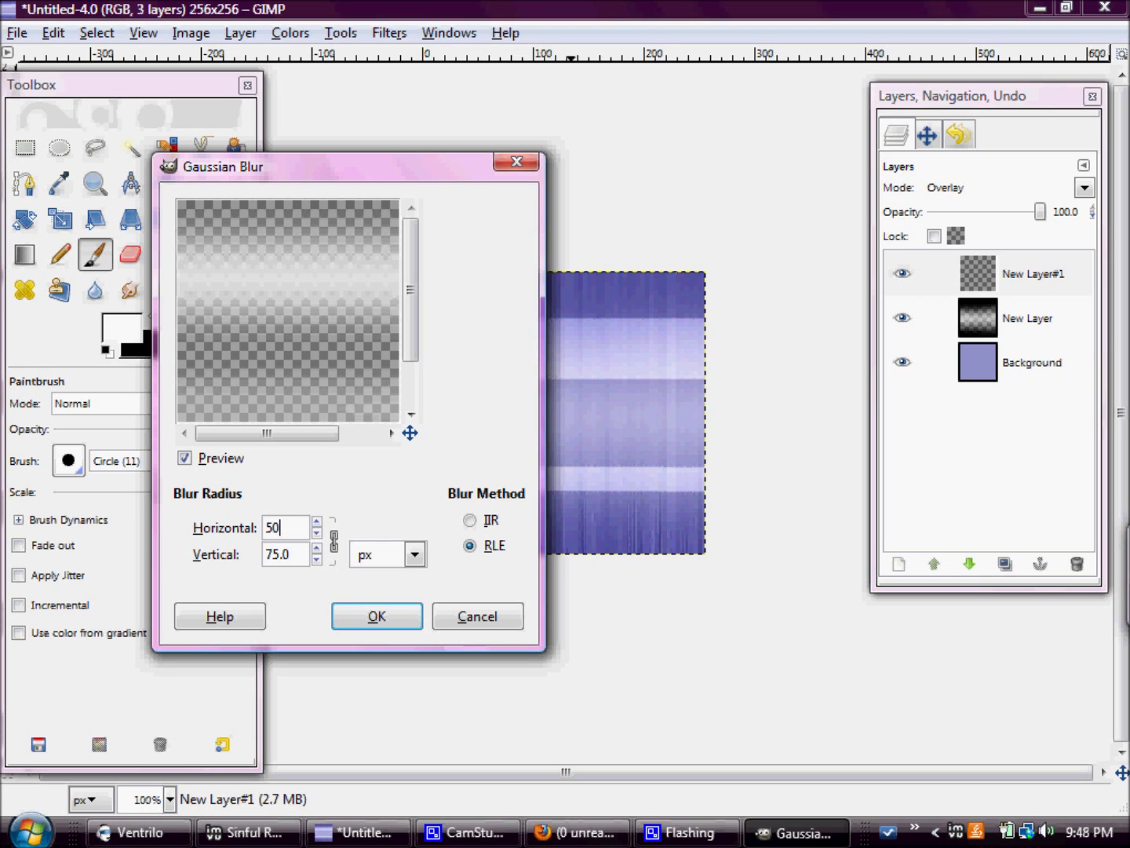
key(Return)
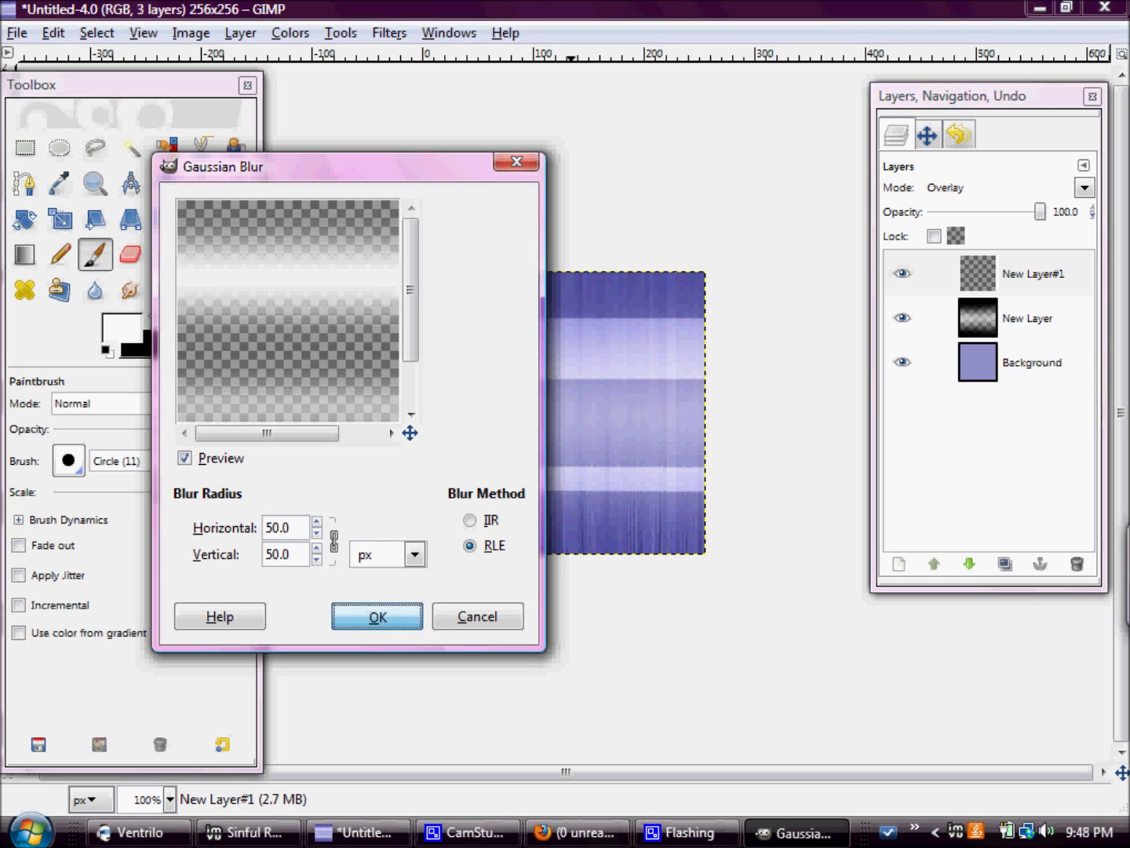
key(Return)
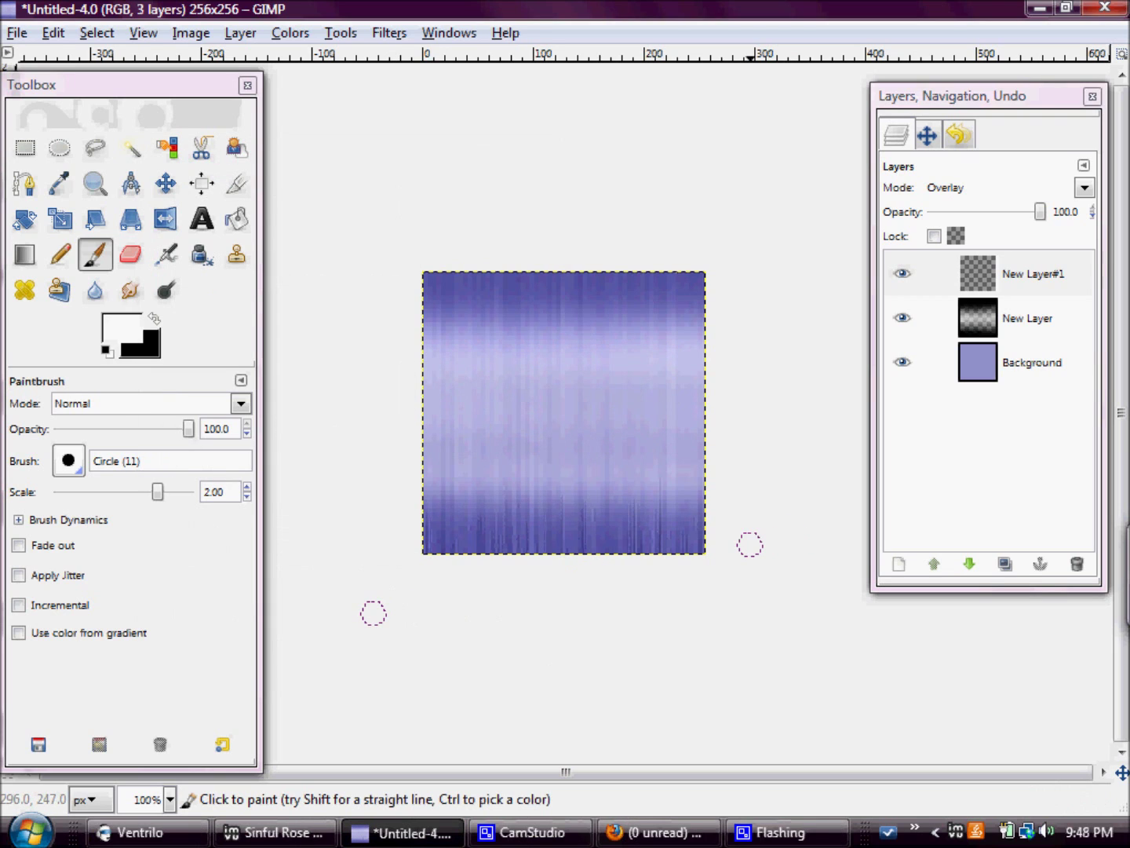
click(902, 273)
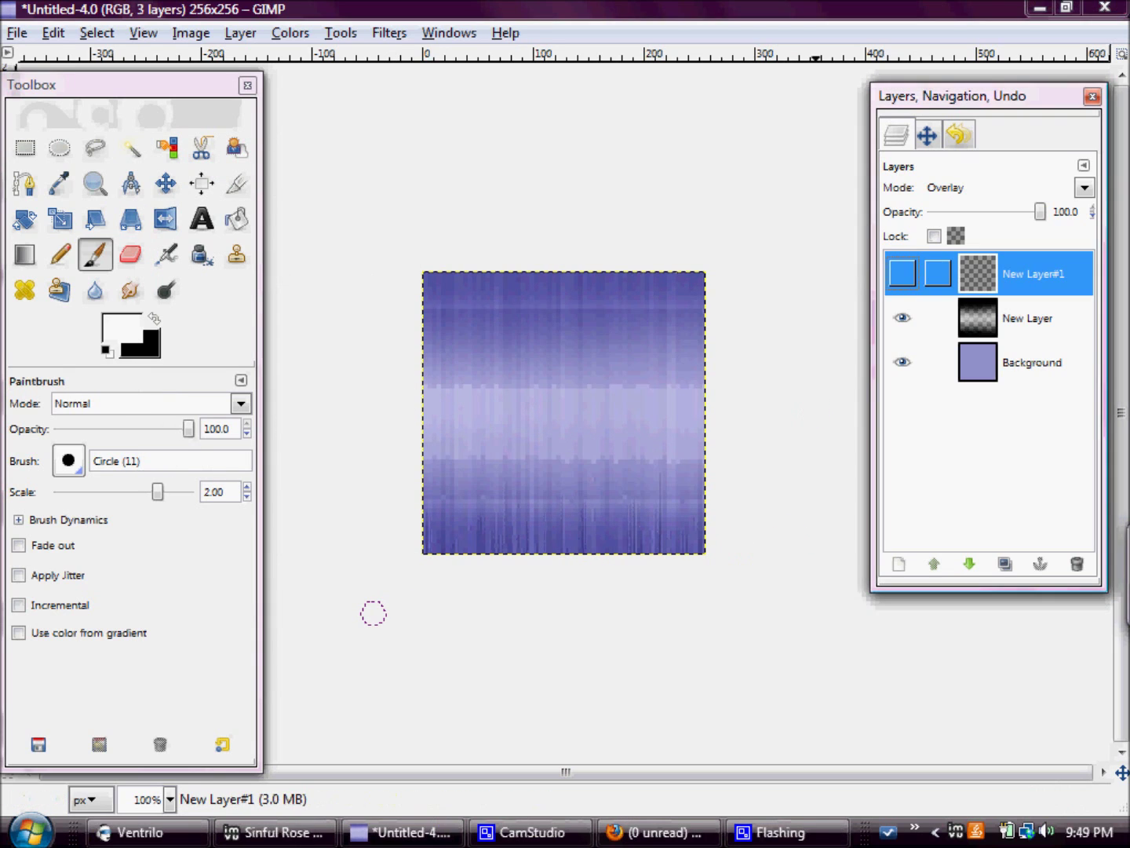
click(902, 272)
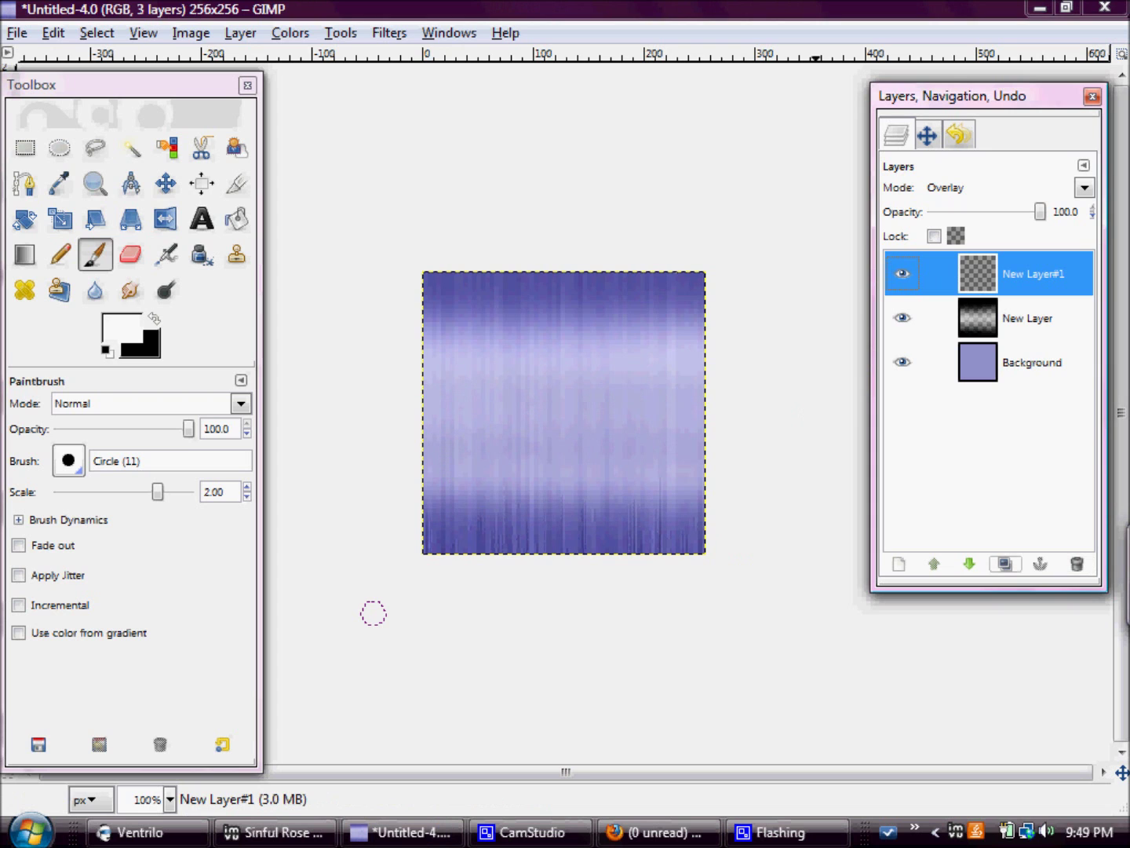
Add another transparent layer on top of the stack and set the Paintbrush scale to 1.
click(900, 563)
click(346, 530)
double_click(214, 491)
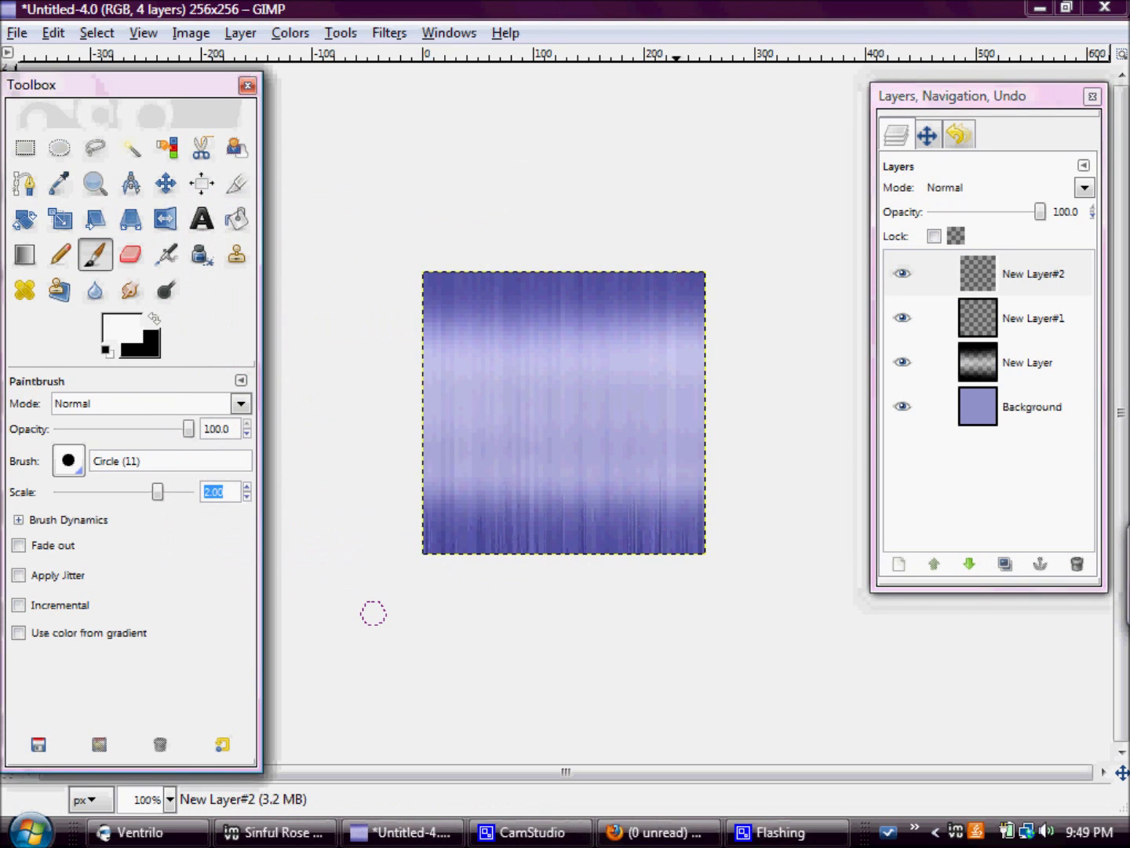
text(1)
key(Return)
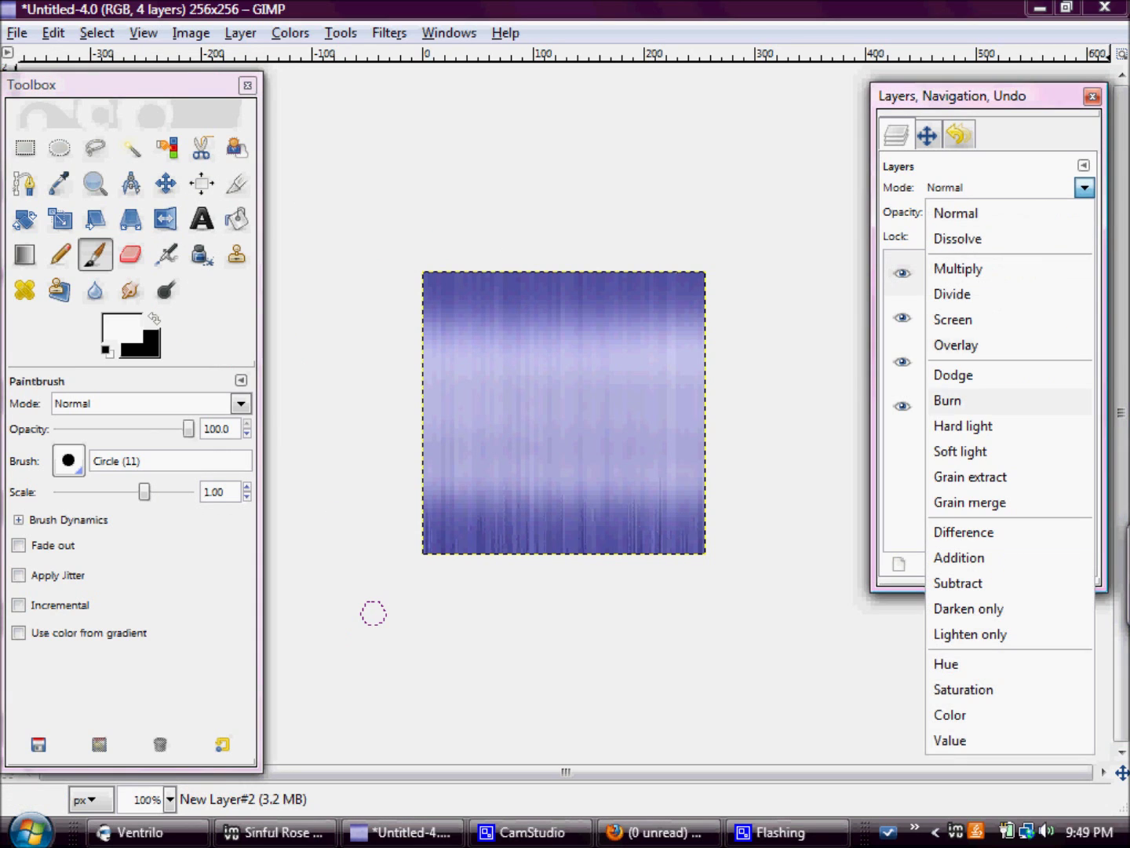
Set the new top layer's blending mode to Overlay.
click(954, 345)
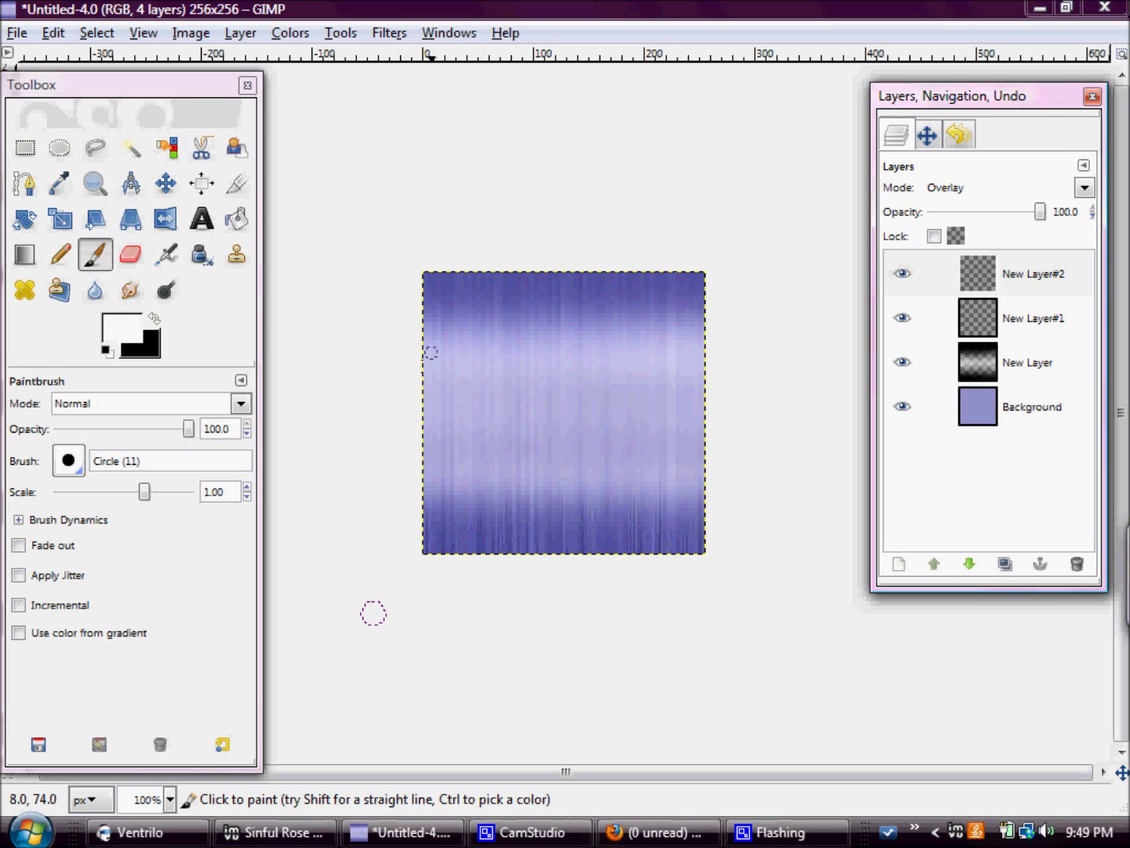
Try painting white dabs across the upper light band at brush scale 1 and undo them.
drag(426, 358, 472, 356)
click(513, 357)
click(521, 359)
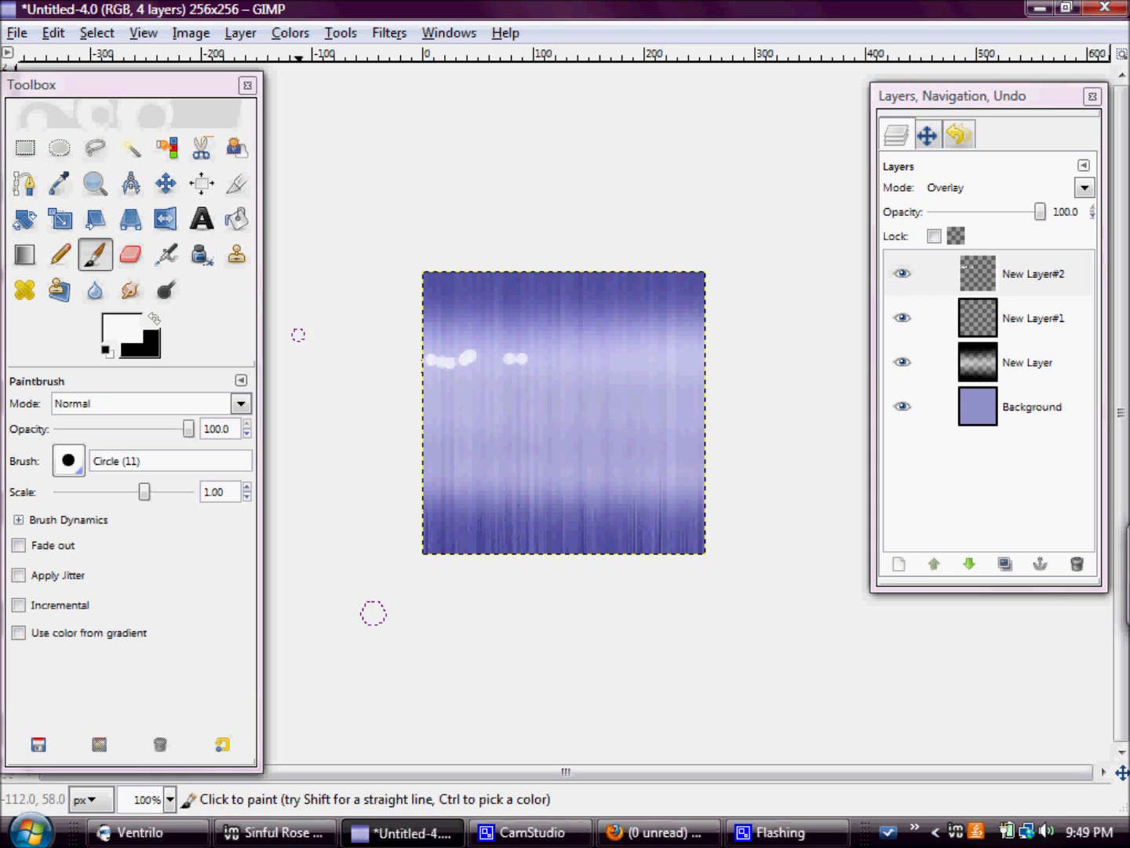
key(ctrl+z)
key(ctrl+z)
key(ctrl+z)
key(ctrl+z)
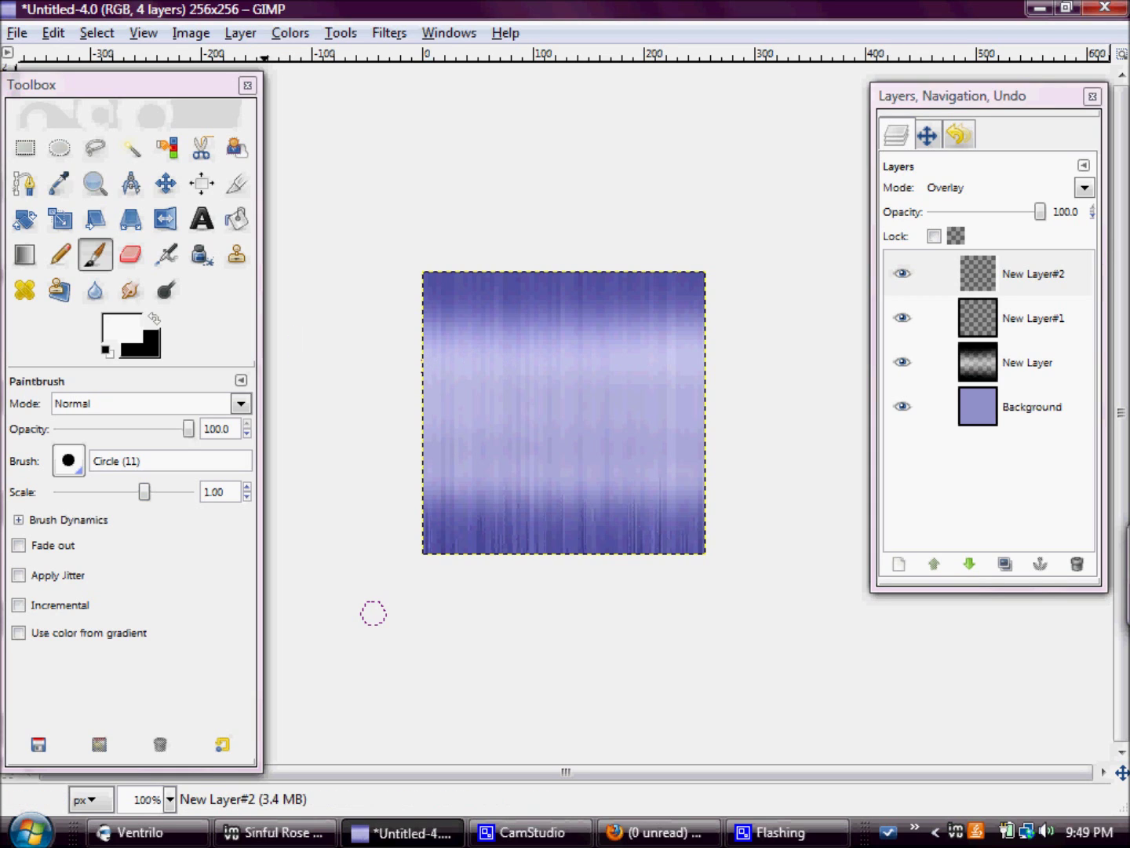
Try white strokes on the upper light band at brush scales 0.05 and 0.16 and undo the painting.
drag(144, 491, 141, 492)
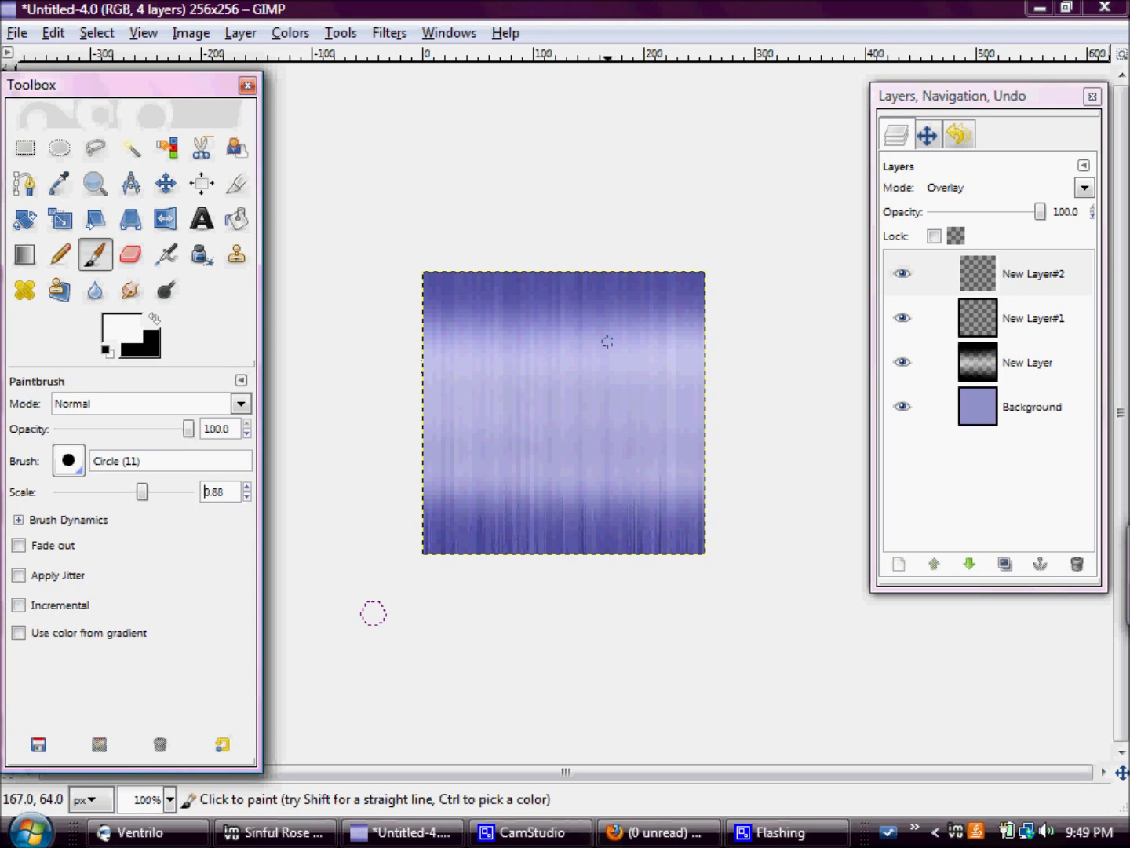
drag(142, 490, 59, 490)
key(bracketright)
key(bracketright)
key(bracketright)
key(bracketright)
key(bracketright)
key(bracketright)
key(bracketright)
key(bracketright)
key(bracketright)
key(bracketright)
key(bracketright)
key(bracketright)
key(bracketright)
key(bracketright)
key(bracketright)
key(bracketright)
key(bracketright)
key(bracketright)
key(bracketright)
key(bracketright)
key(bracketright)
key(bracketright)
key(bracketright)
key(bracketright)
key(bracketright)
key(bracketleft)
key(bracketleft)
triple_click(214, 491)
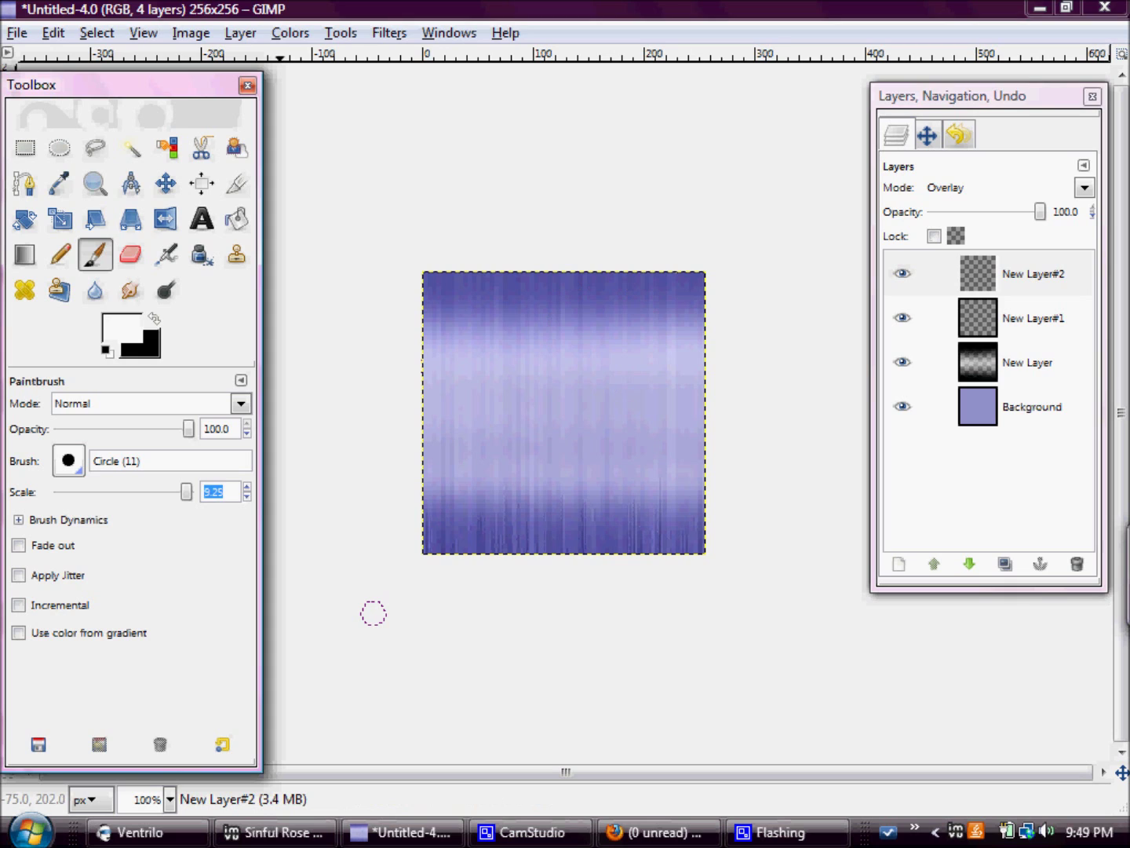
text(0)
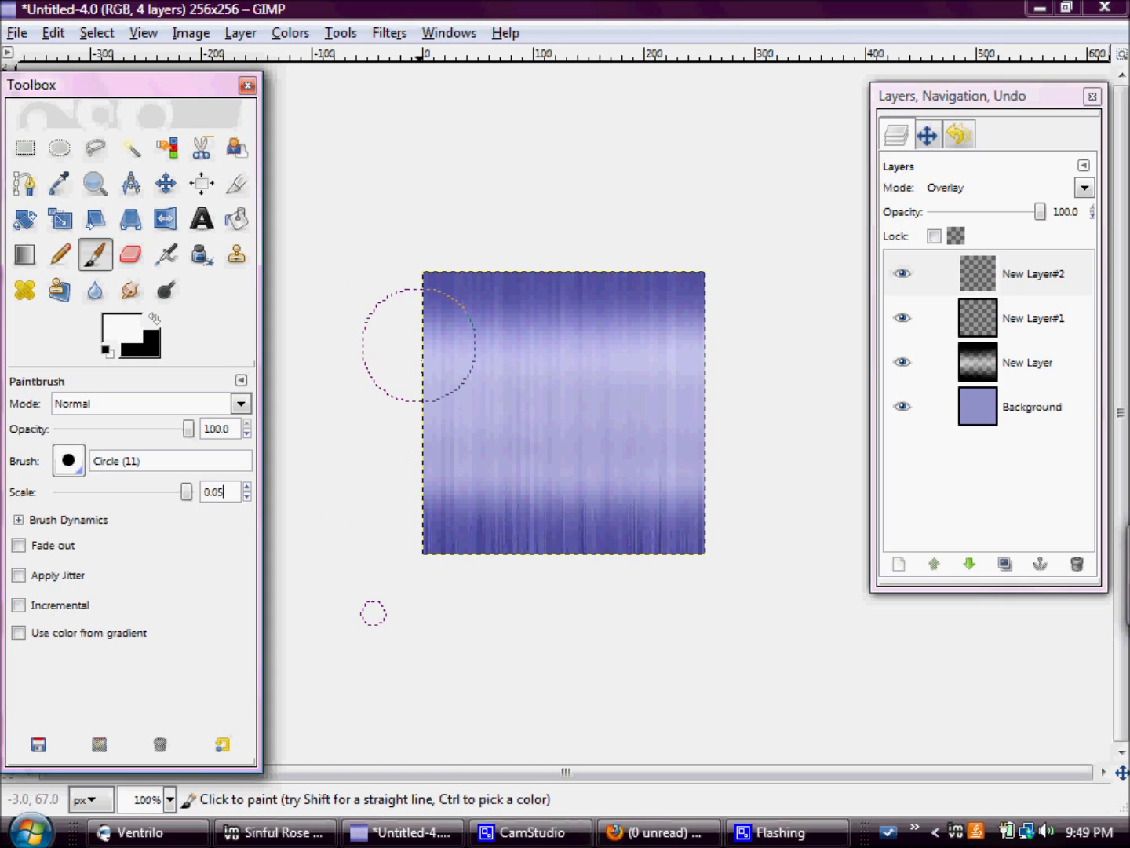
key(Return)
click(442, 336)
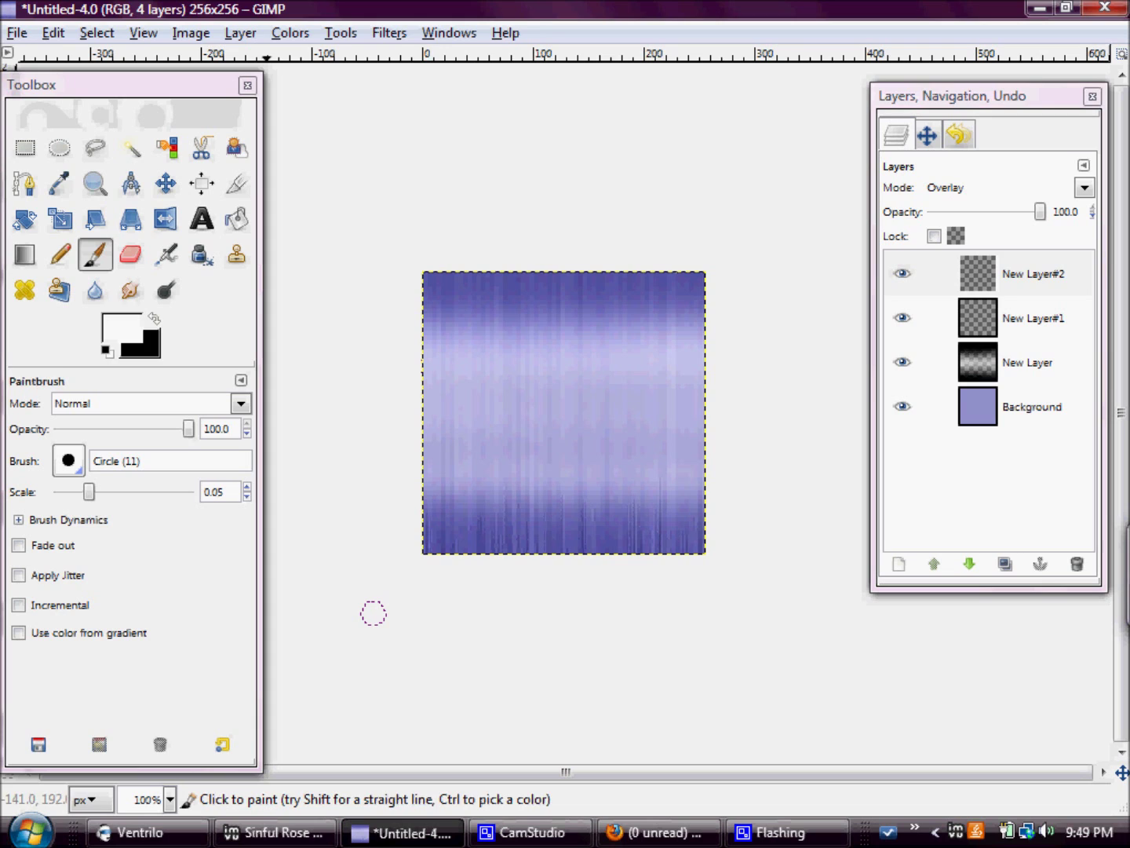
drag(88, 491, 109, 492)
drag(437, 361, 544, 356)
key(ctrl+z)
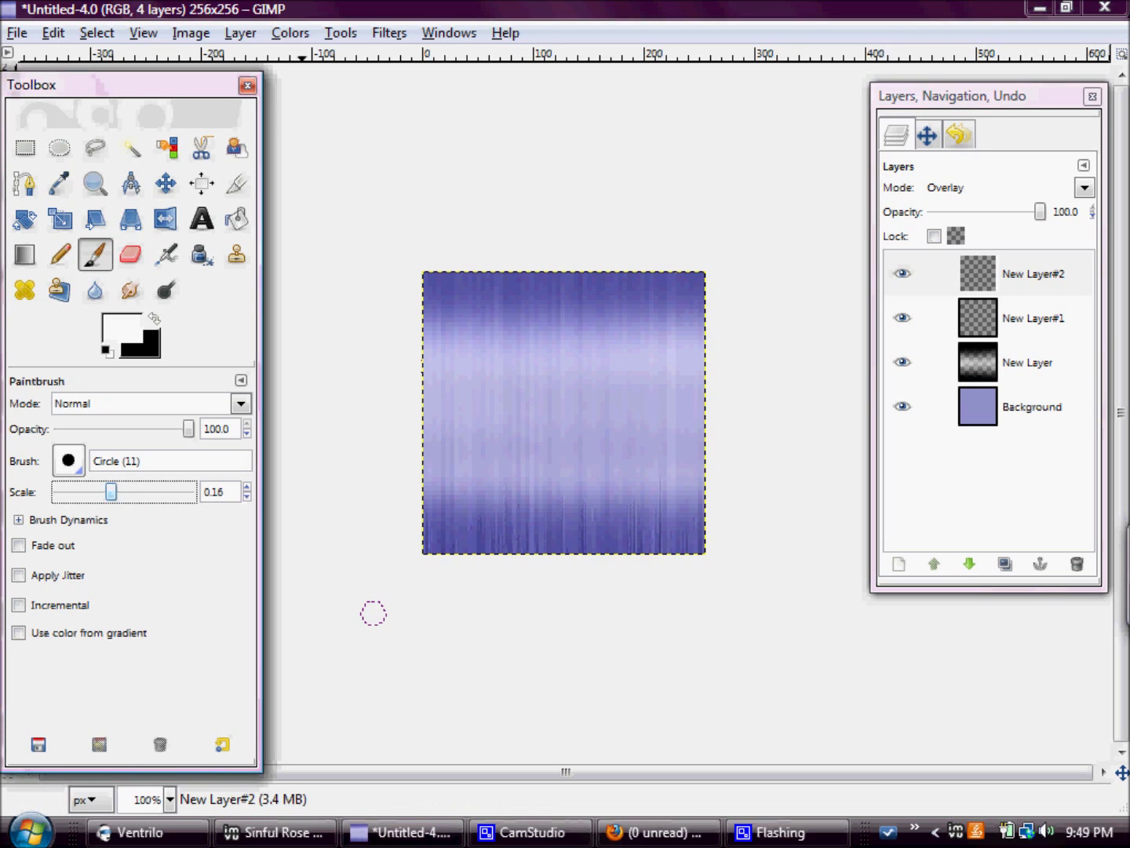
Set the brush scale to 0.46 and paint an uneven row of small white dabs across the full width of the upper light band.
drag(109, 492, 131, 491)
click(430, 357)
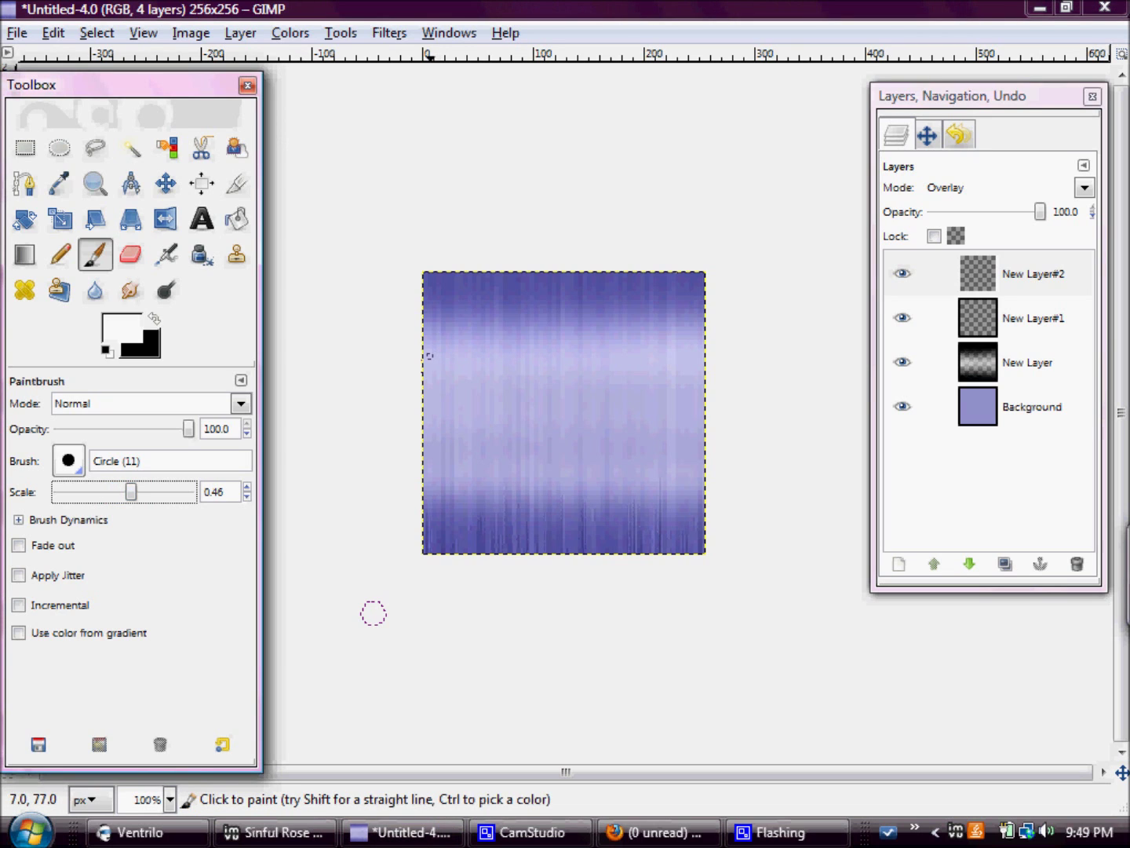
click(439, 360)
drag(453, 358, 475, 364)
click(513, 358)
click(525, 359)
click(540, 361)
click(554, 363)
click(578, 363)
click(597, 359)
click(605, 358)
click(633, 359)
click(654, 362)
click(672, 364)
click(696, 359)
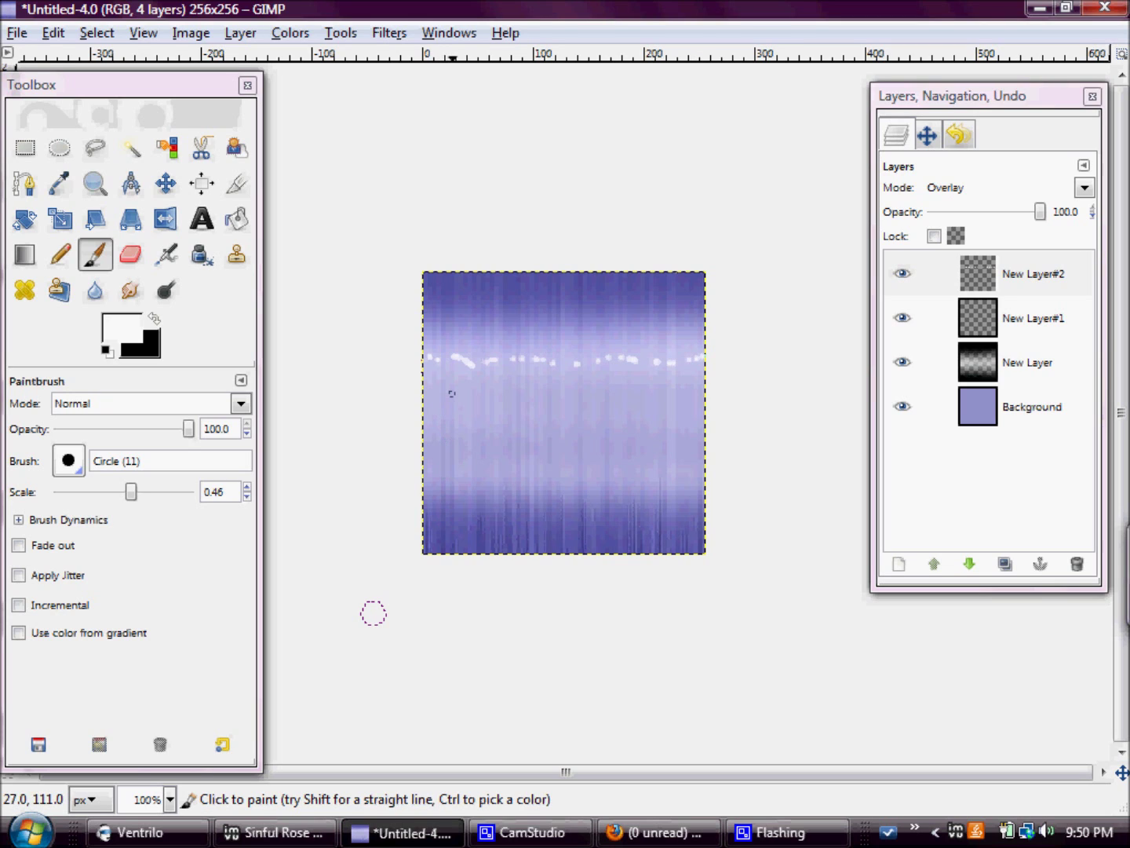
Add more small white dabs just above the existing row across the width of the image.
click(446, 352)
click(487, 354)
click(533, 351)
click(588, 356)
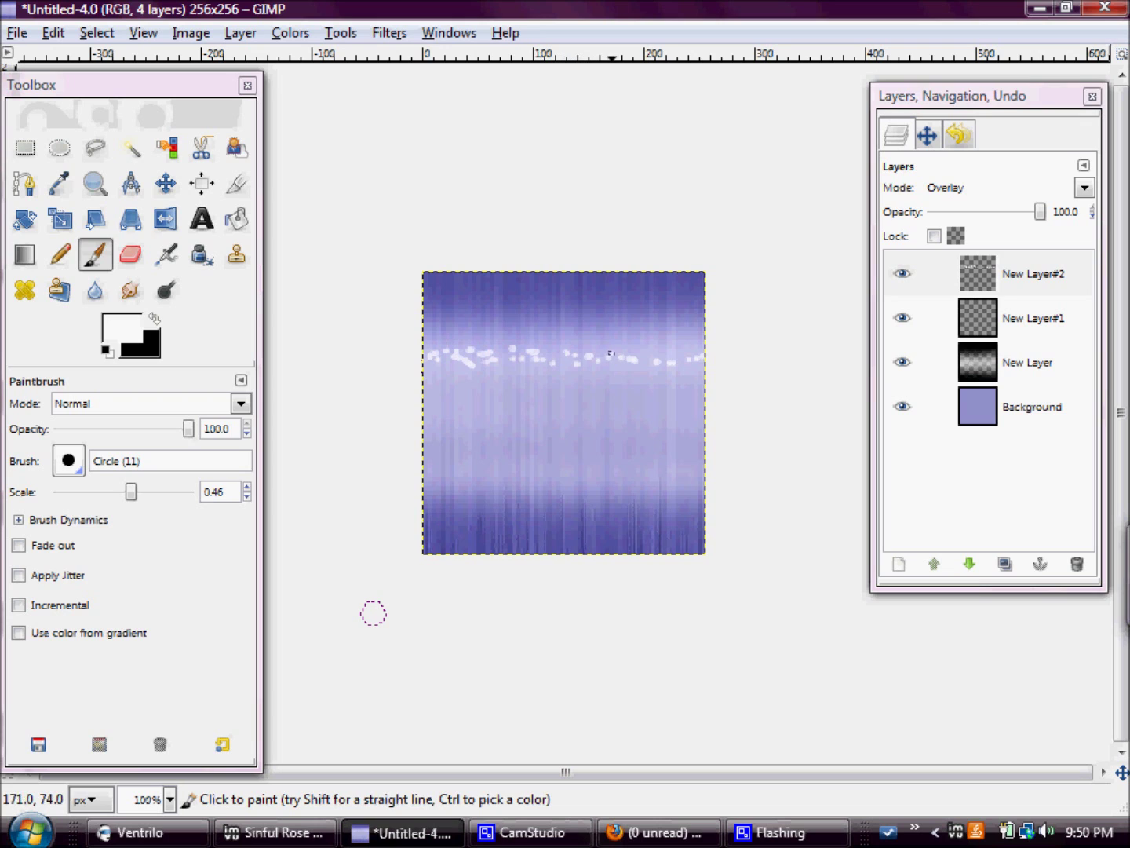
click(672, 355)
click(689, 350)
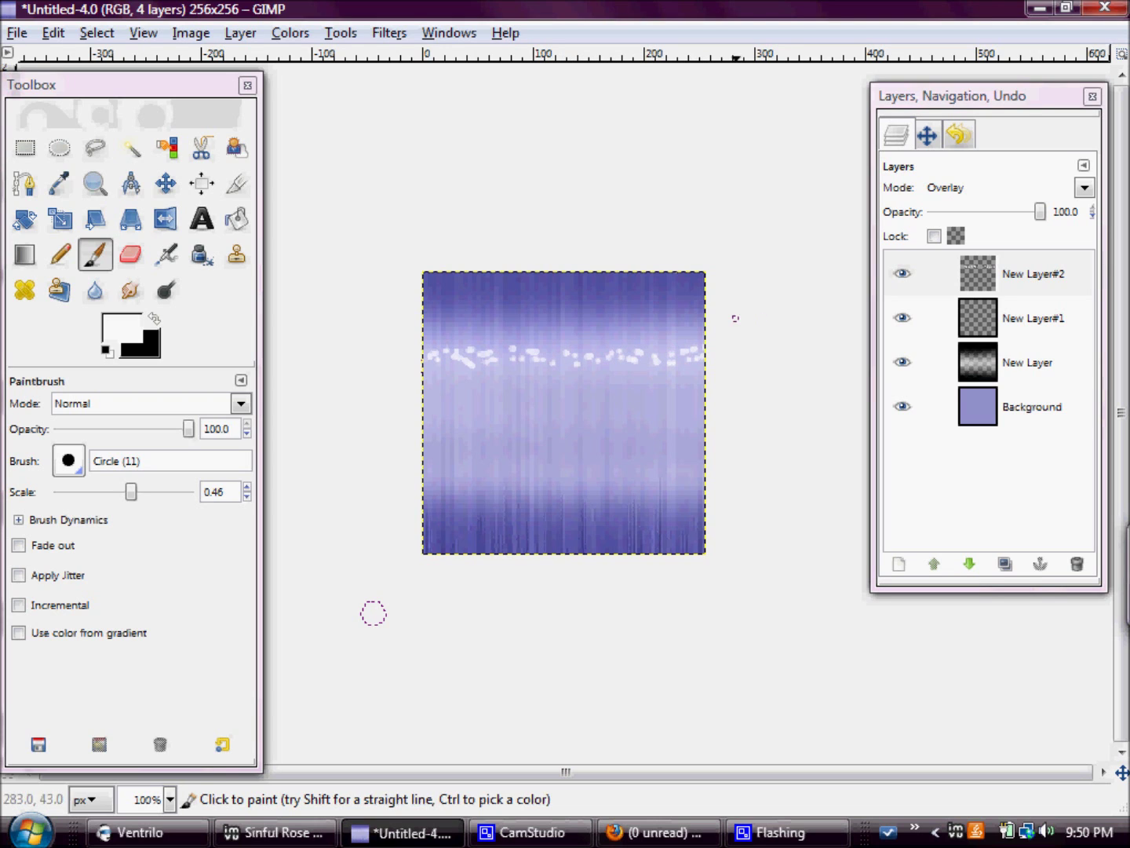
Try a 25 px Gaussian Blur on the white dab layer and undo it.
click(390, 32)
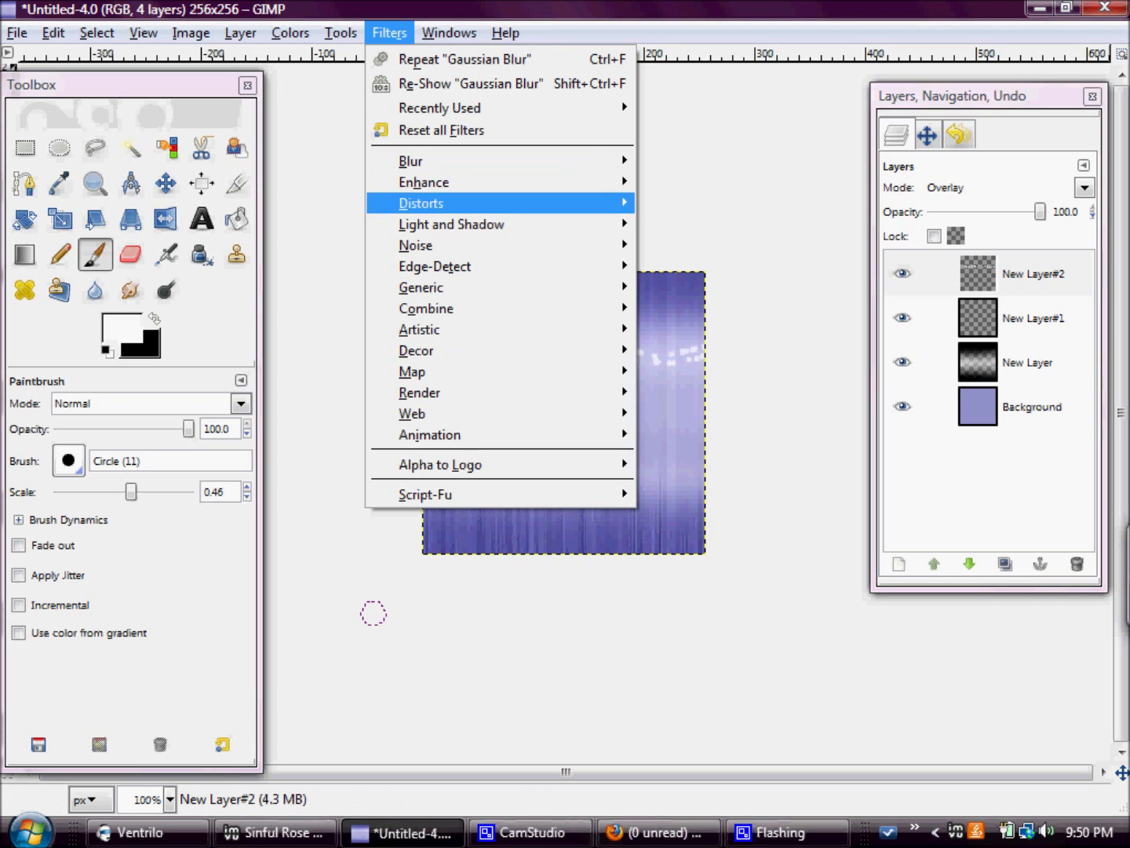
mouse_move(416, 159)
click(682, 181)
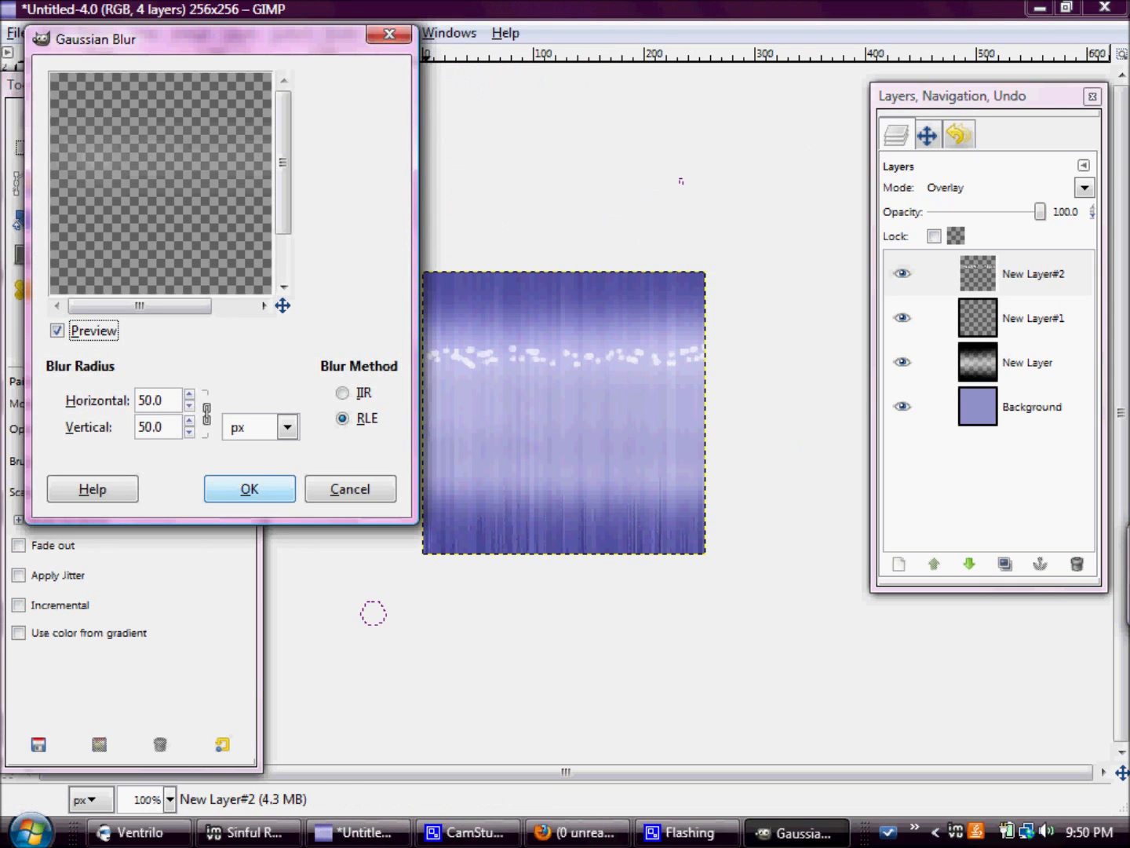
key(shift+Home)
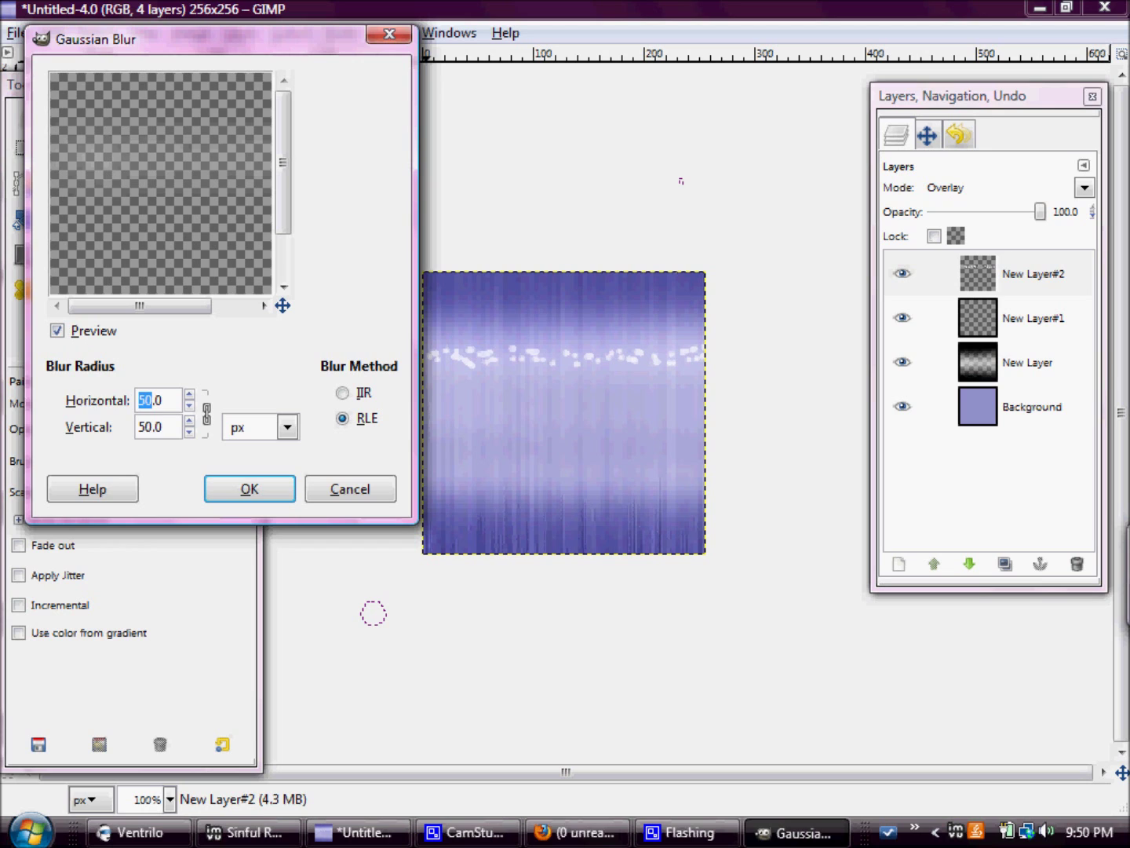
key(BackSpace)
text(25)
key(Return)
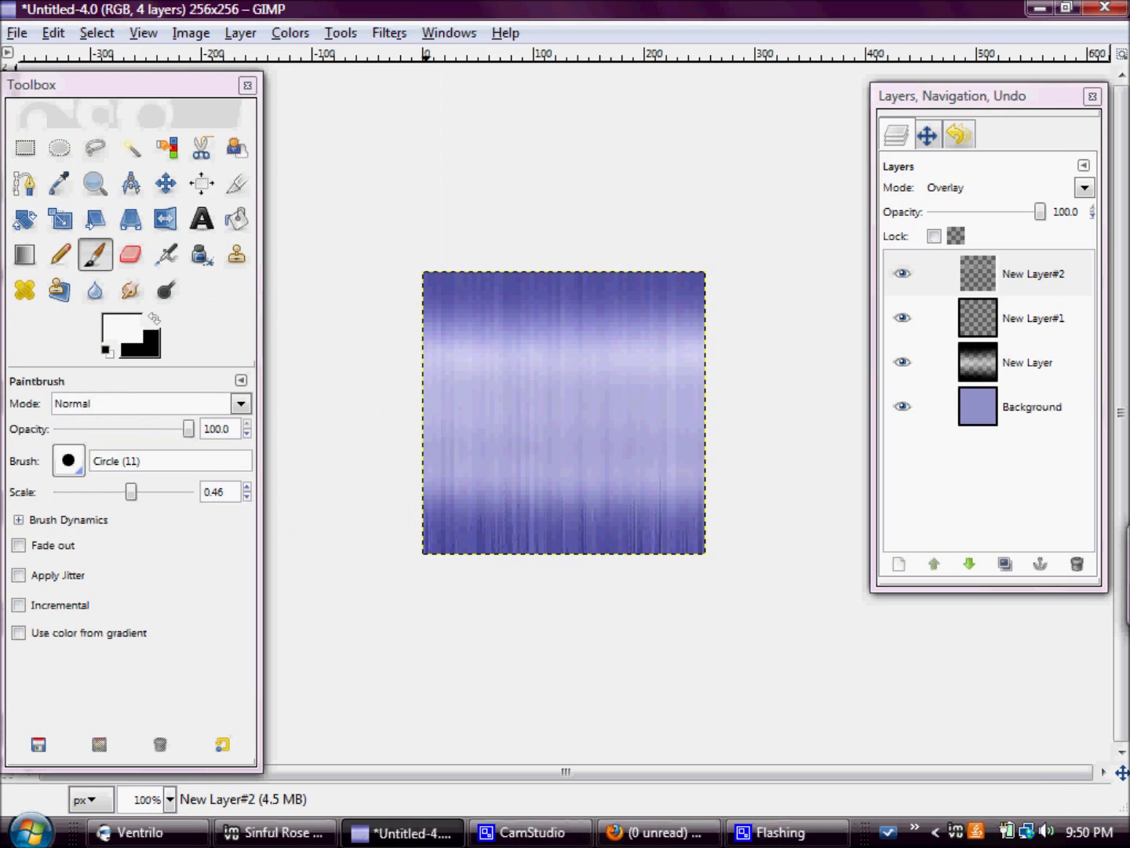
key(ctrl+z)
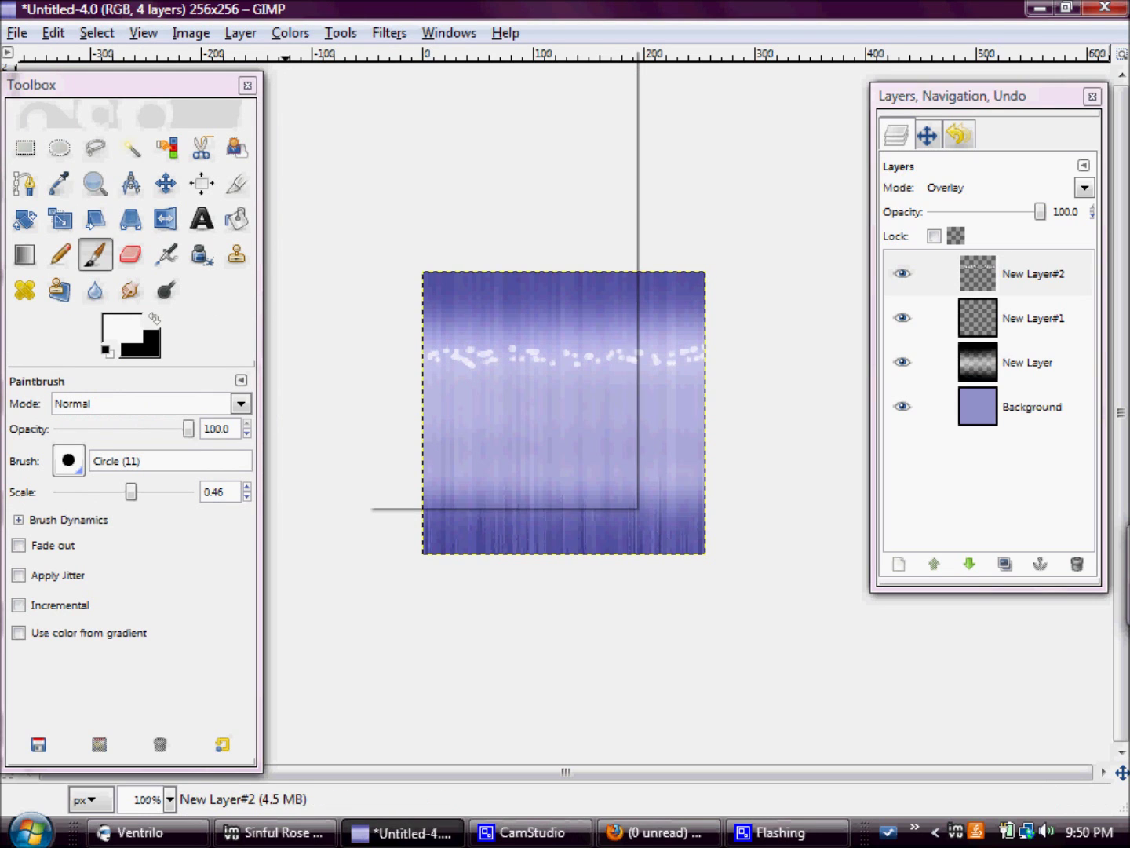
Apply a Gaussian Blur with a 5 px horizontal and vertical radius to the white dab layer.
click(390, 33)
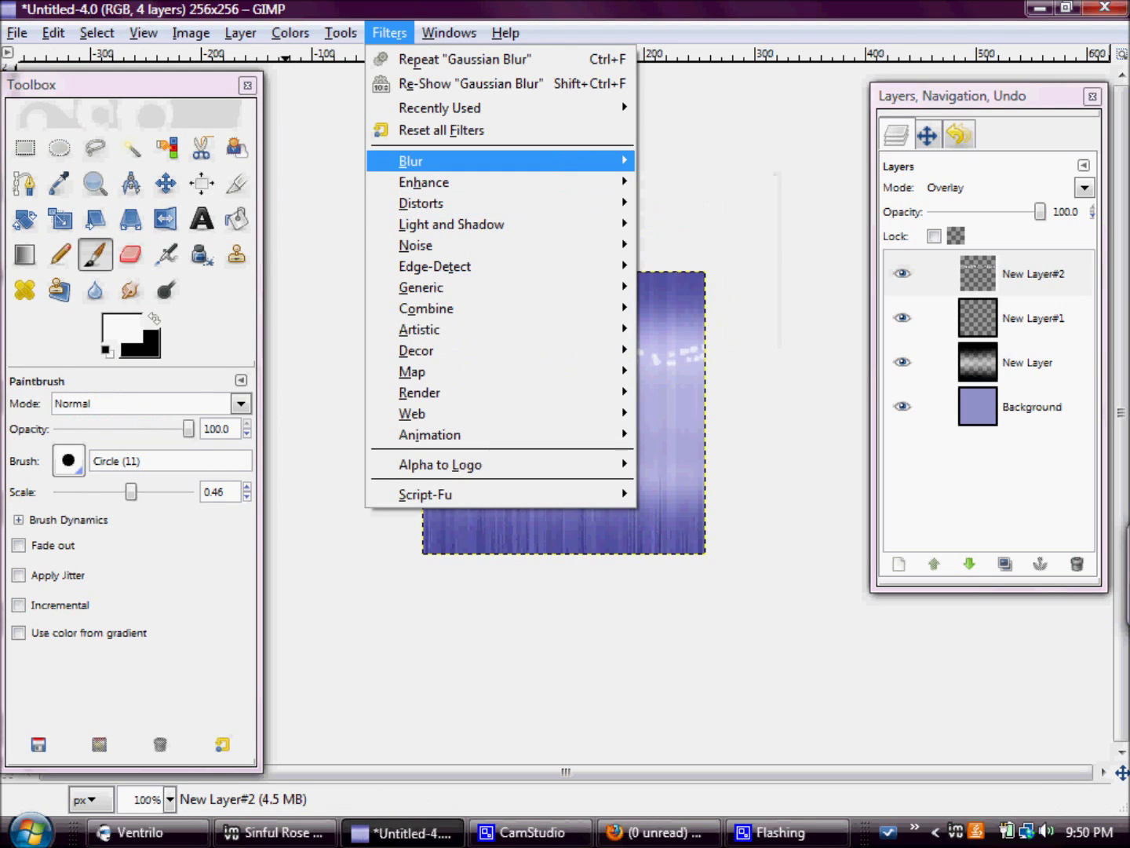
mouse_move(502, 161)
click(644, 181)
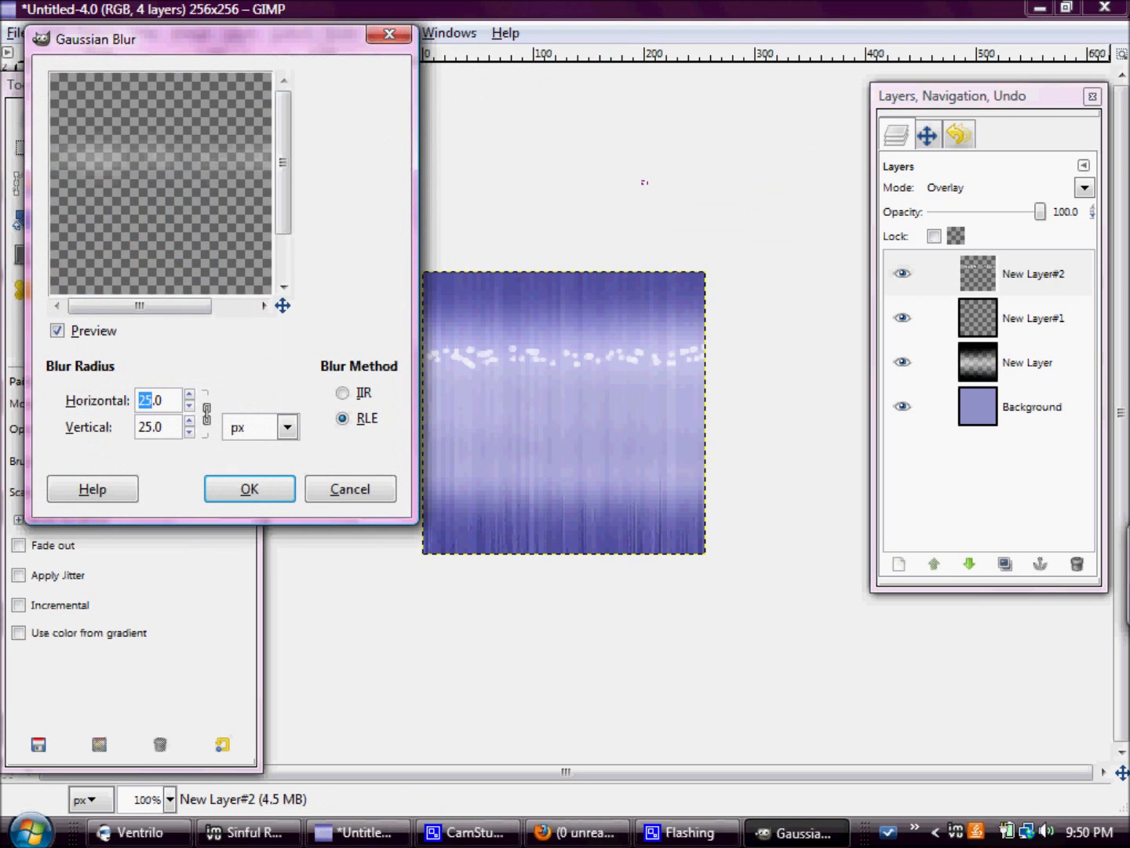
text(15)
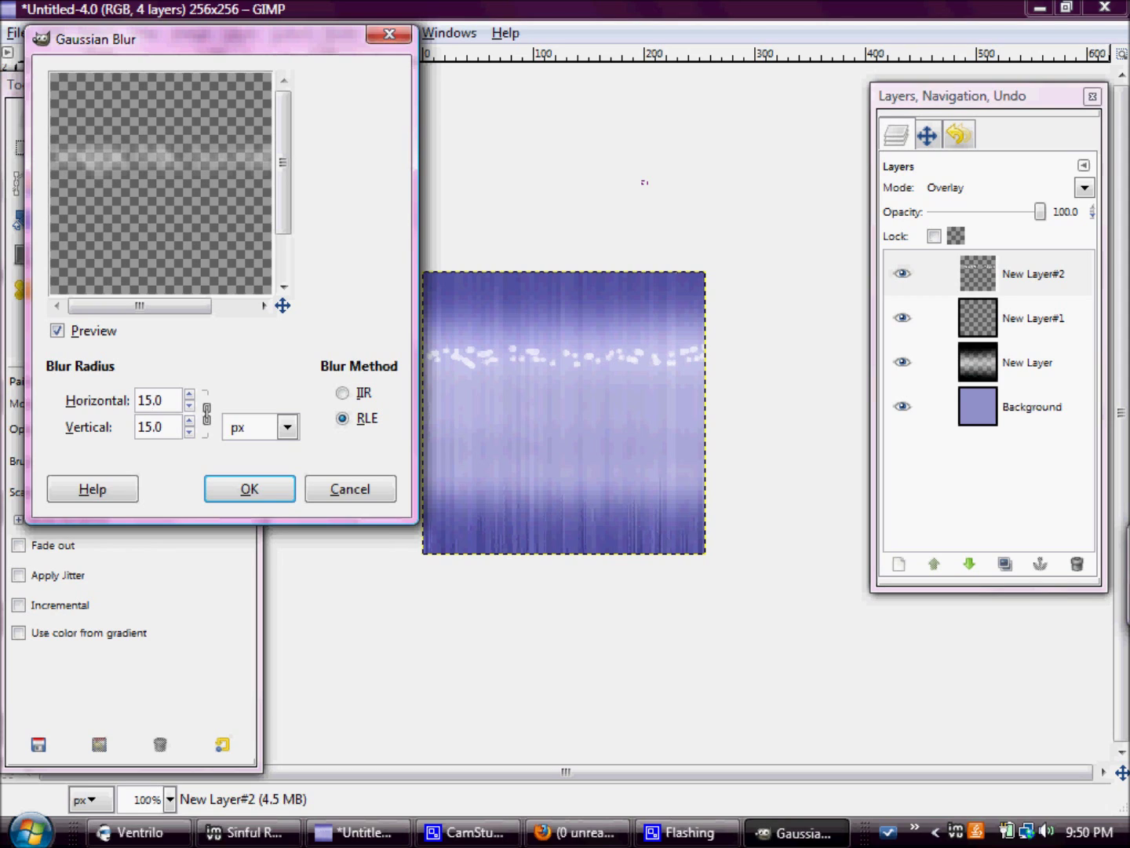
key(BackSpace)
text(5)
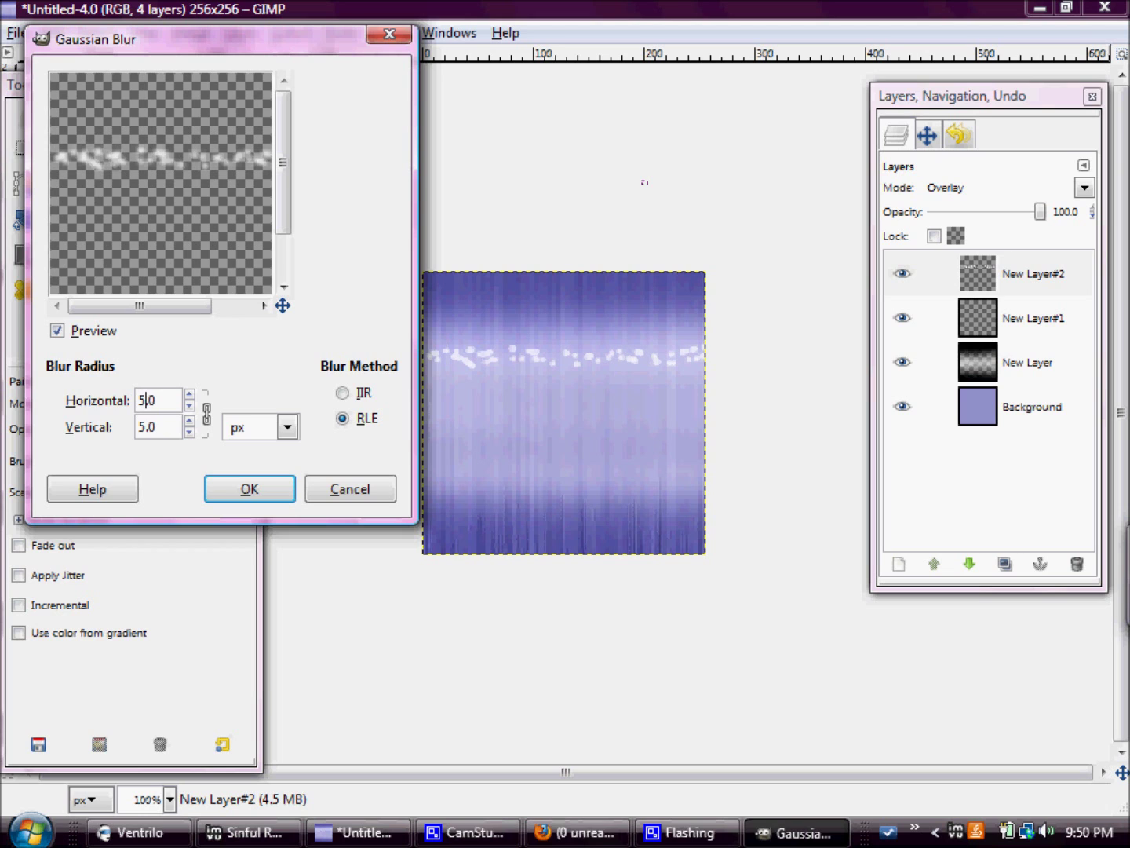
click(250, 488)
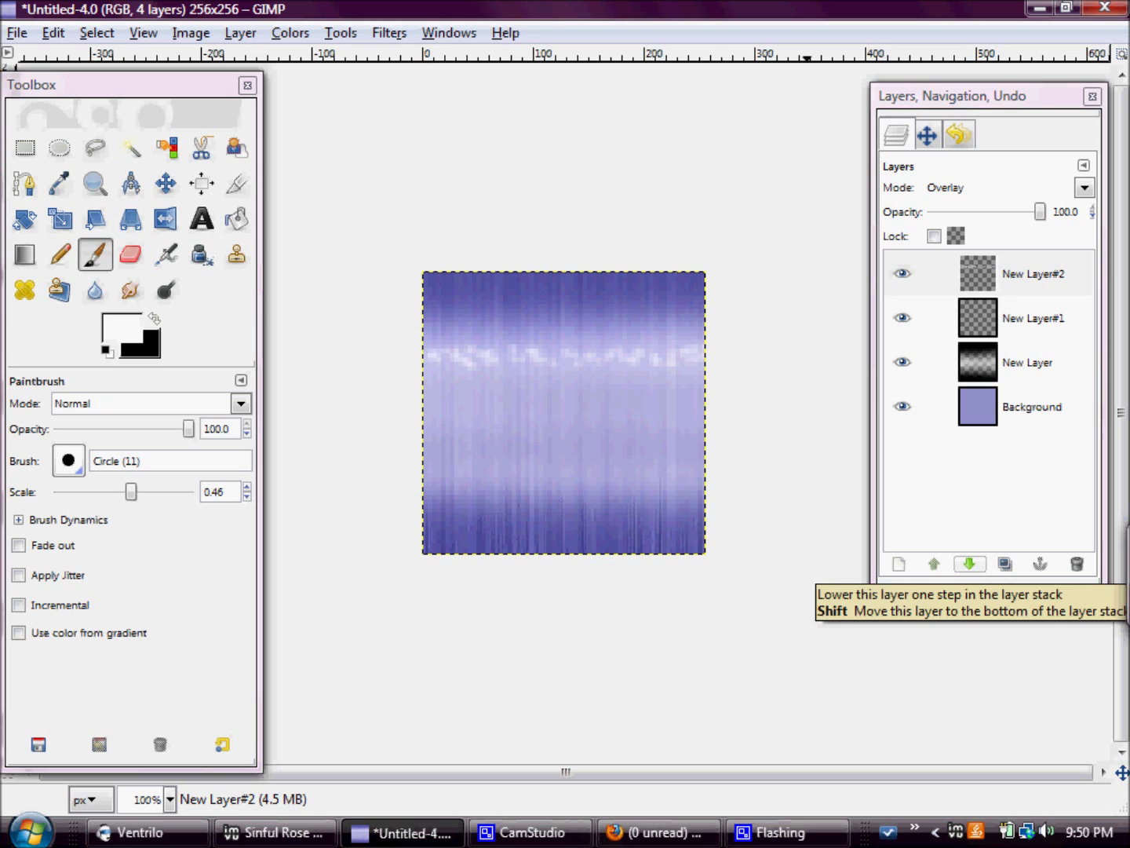
Lower the blurred dab layer to the bottom of the layer stack and raise it back to the top.
click(969, 563)
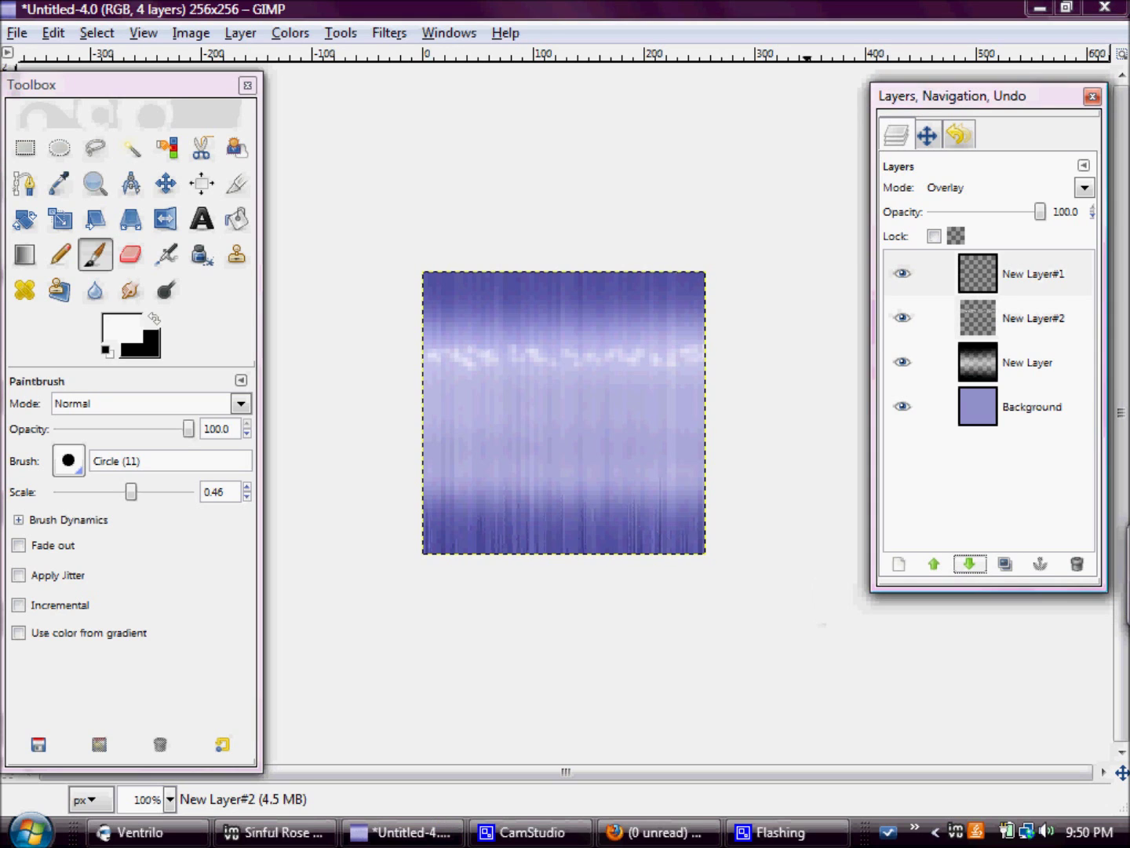
click(970, 564)
click(970, 563)
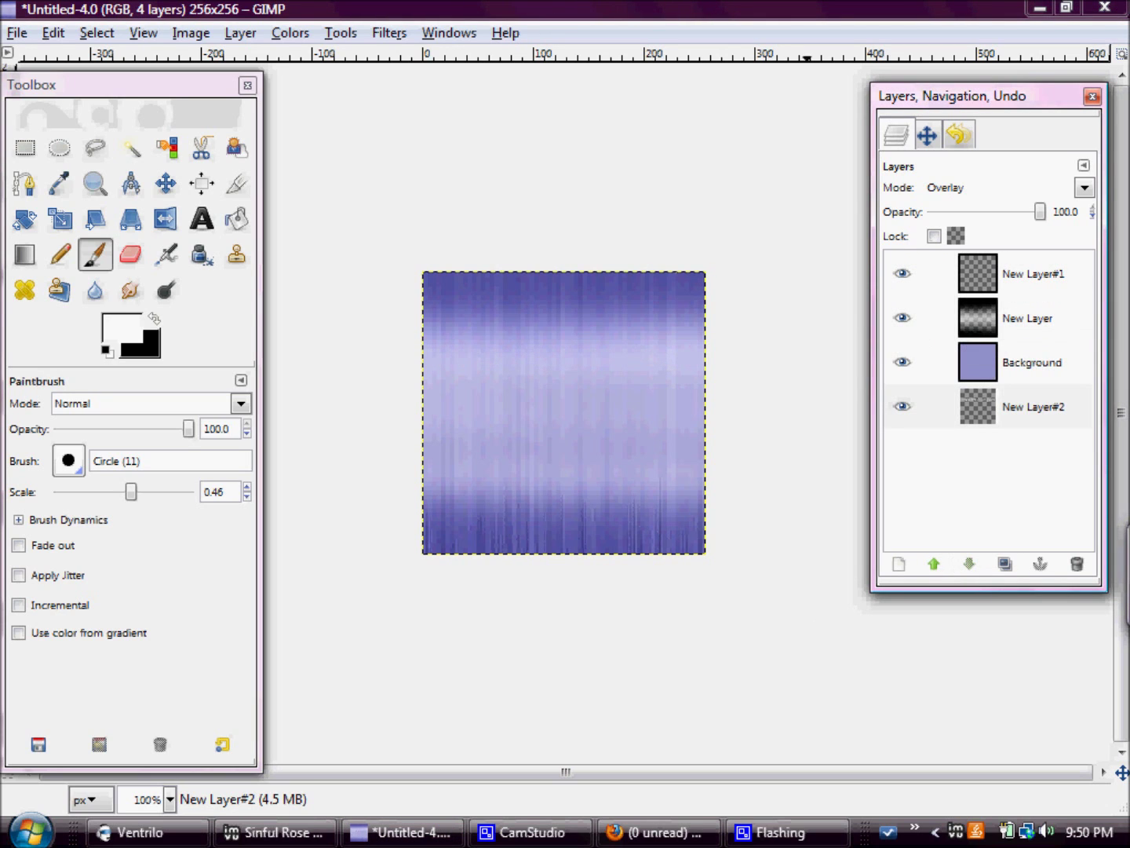
click(935, 563)
click(934, 563)
click(935, 564)
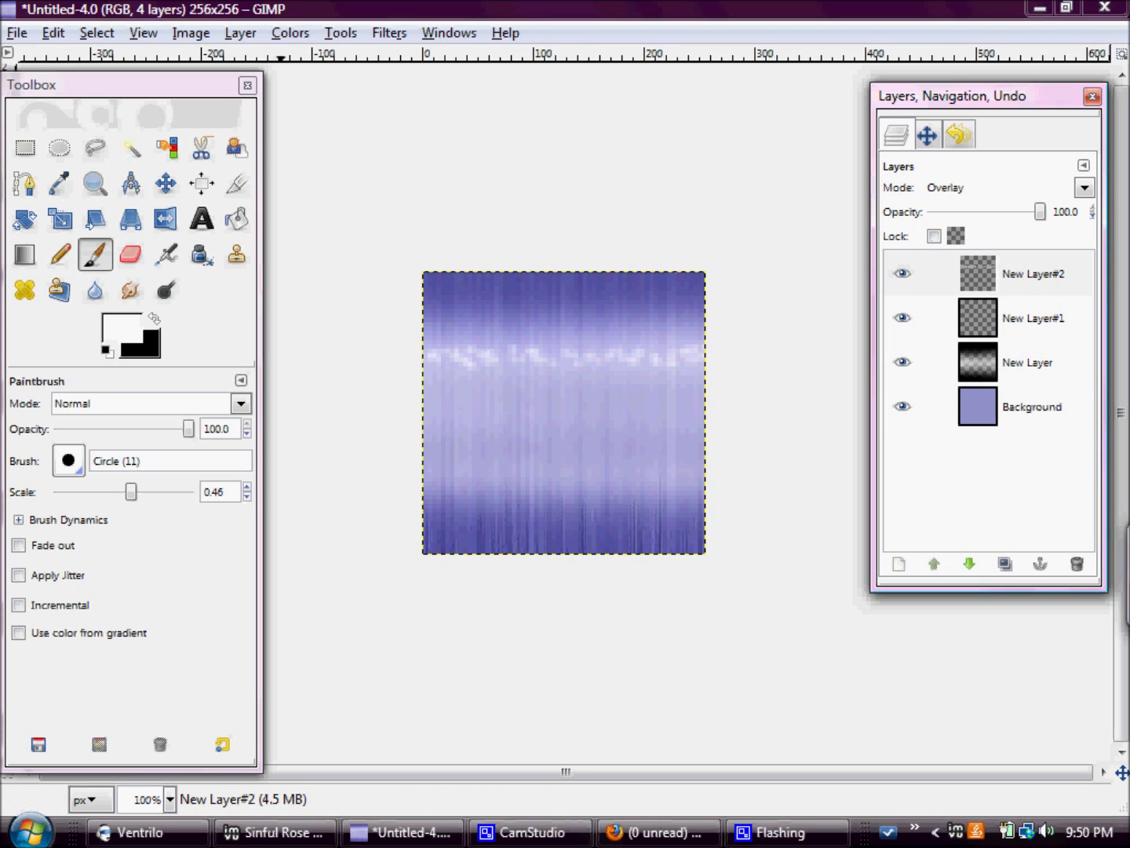
Start saving the image under a new name and enter "demo hair1" as the file name.
click(17, 33)
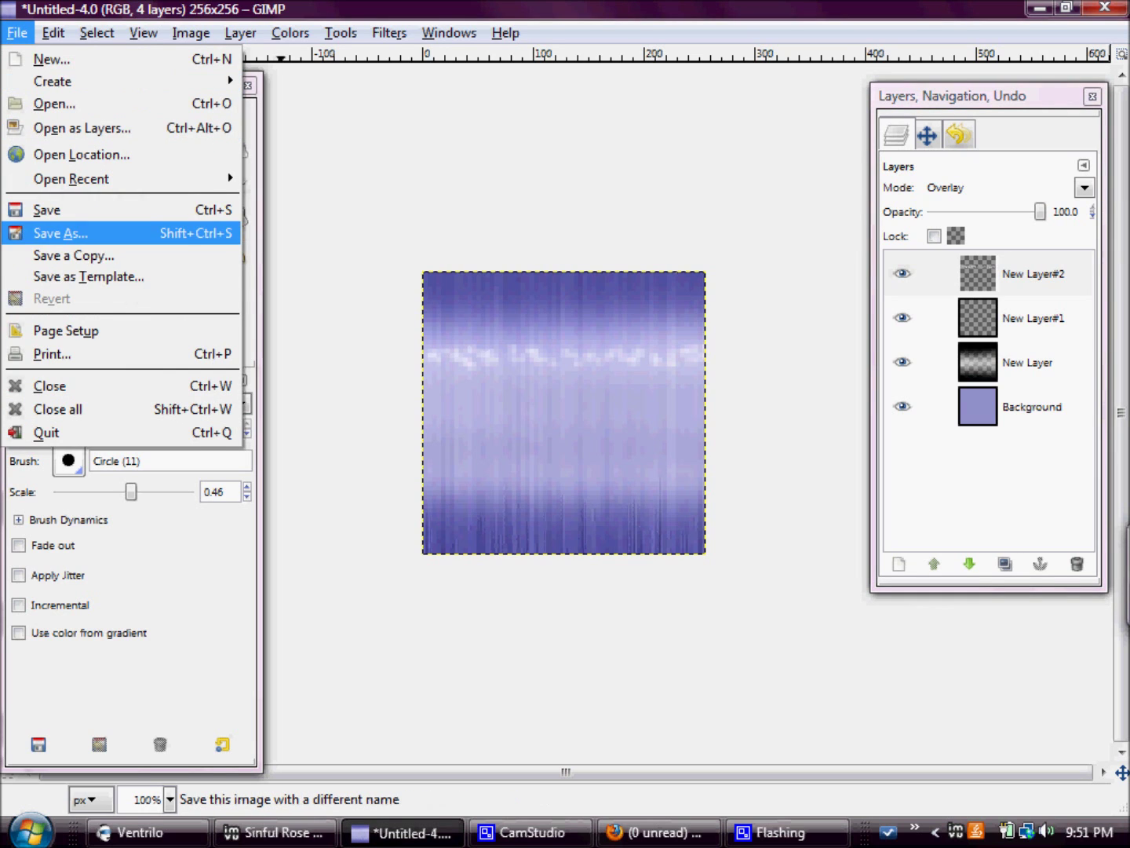
click(60, 234)
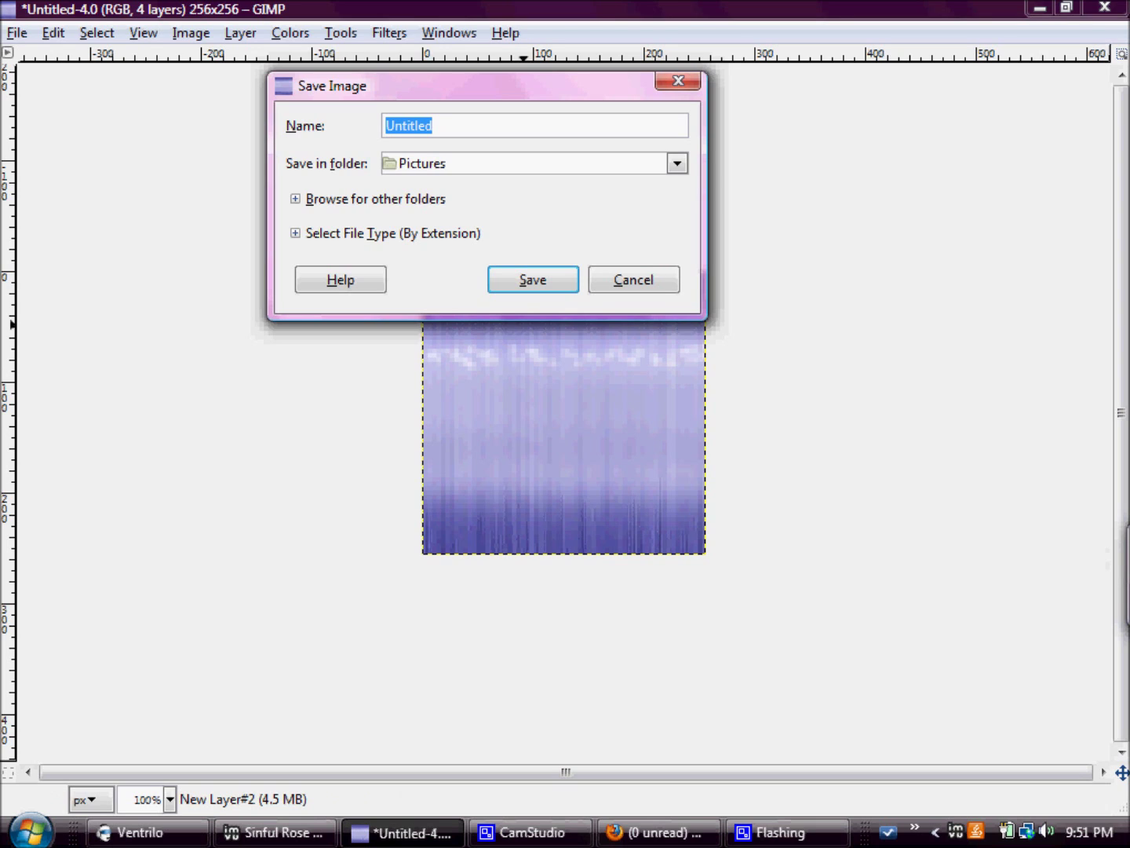
text(demp hair1)
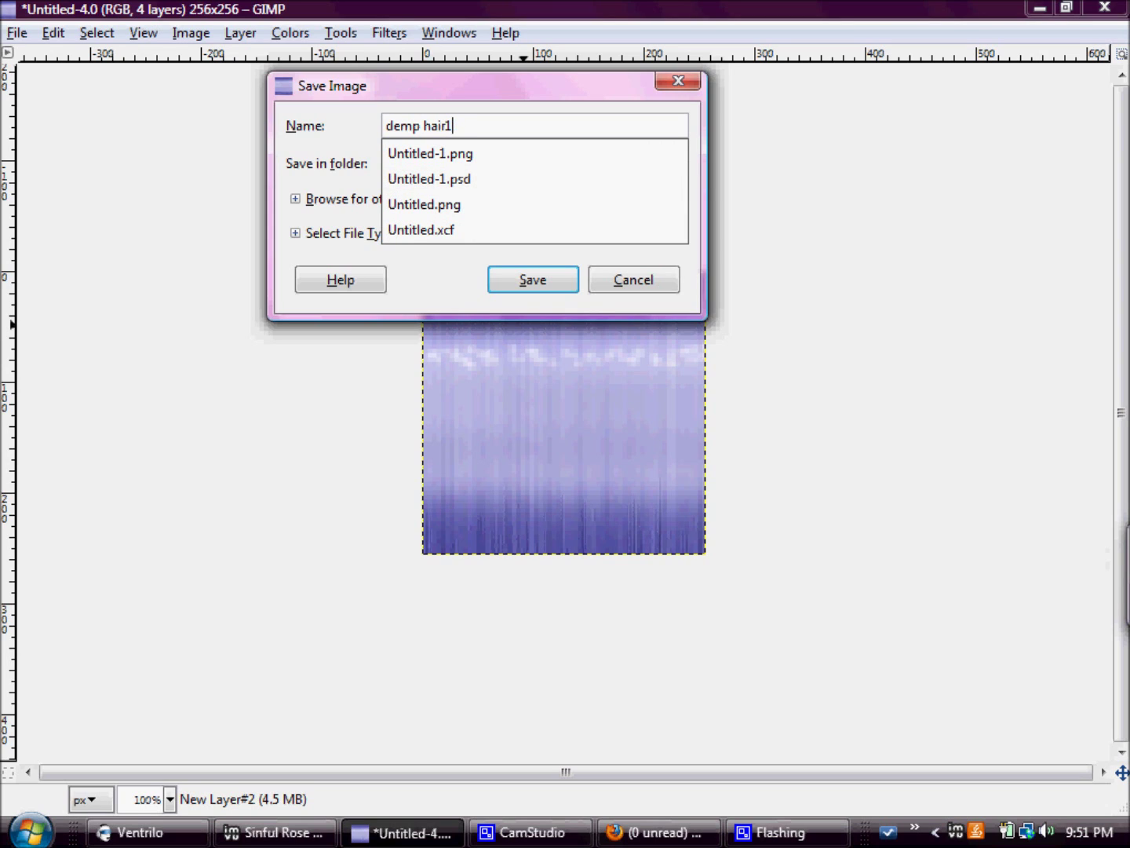
key(Escape)
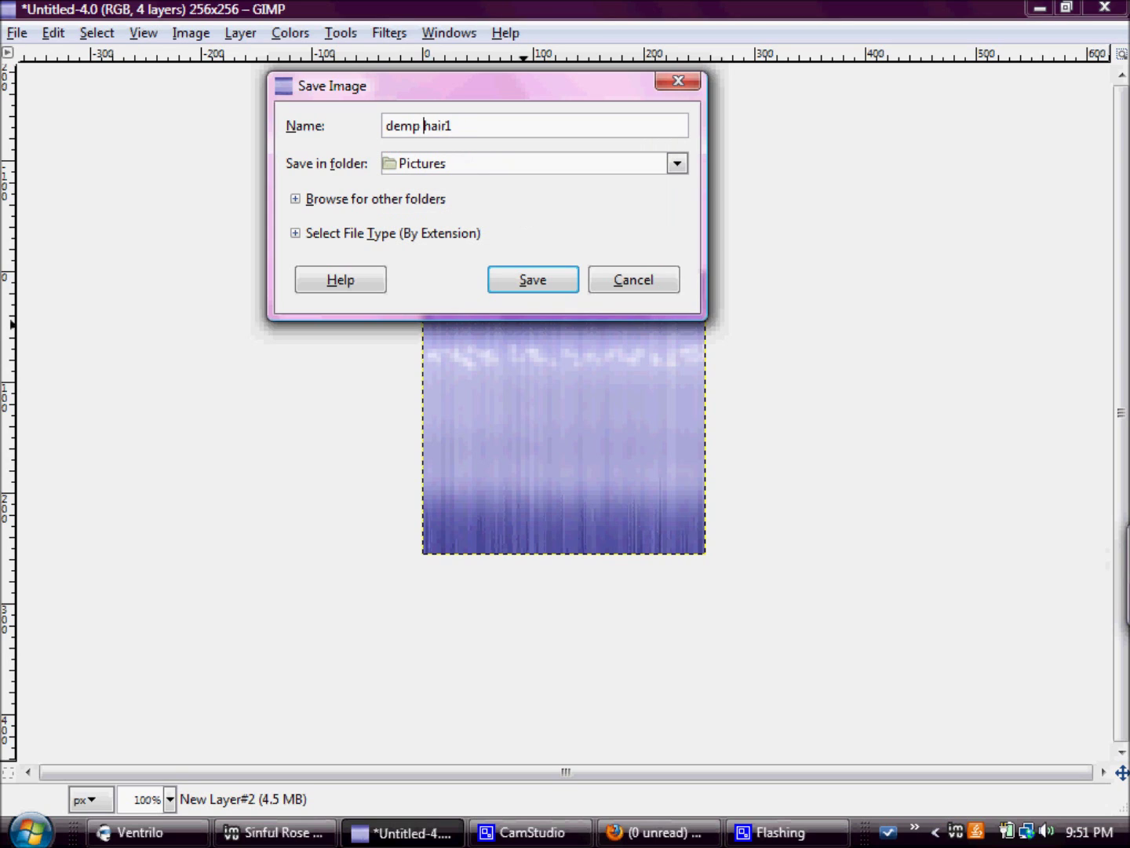
key(BackSpace)
text(o)
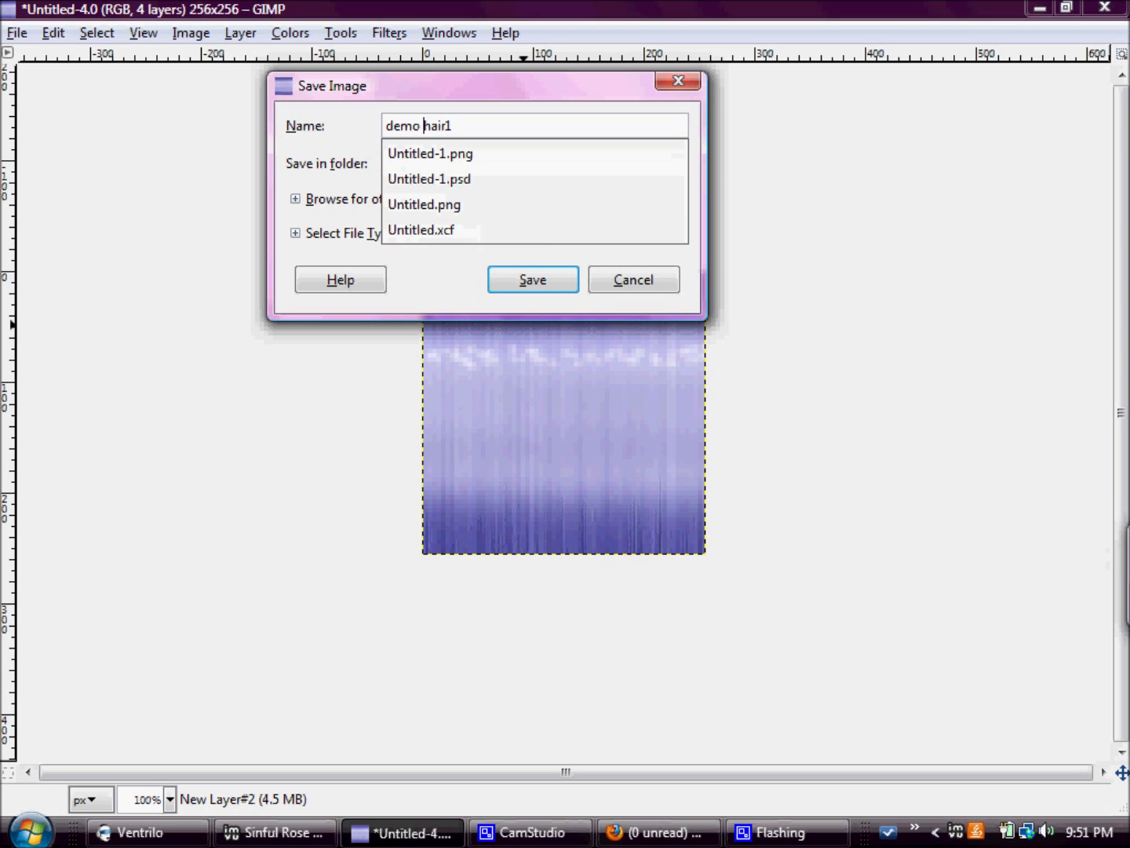
key(Escape)
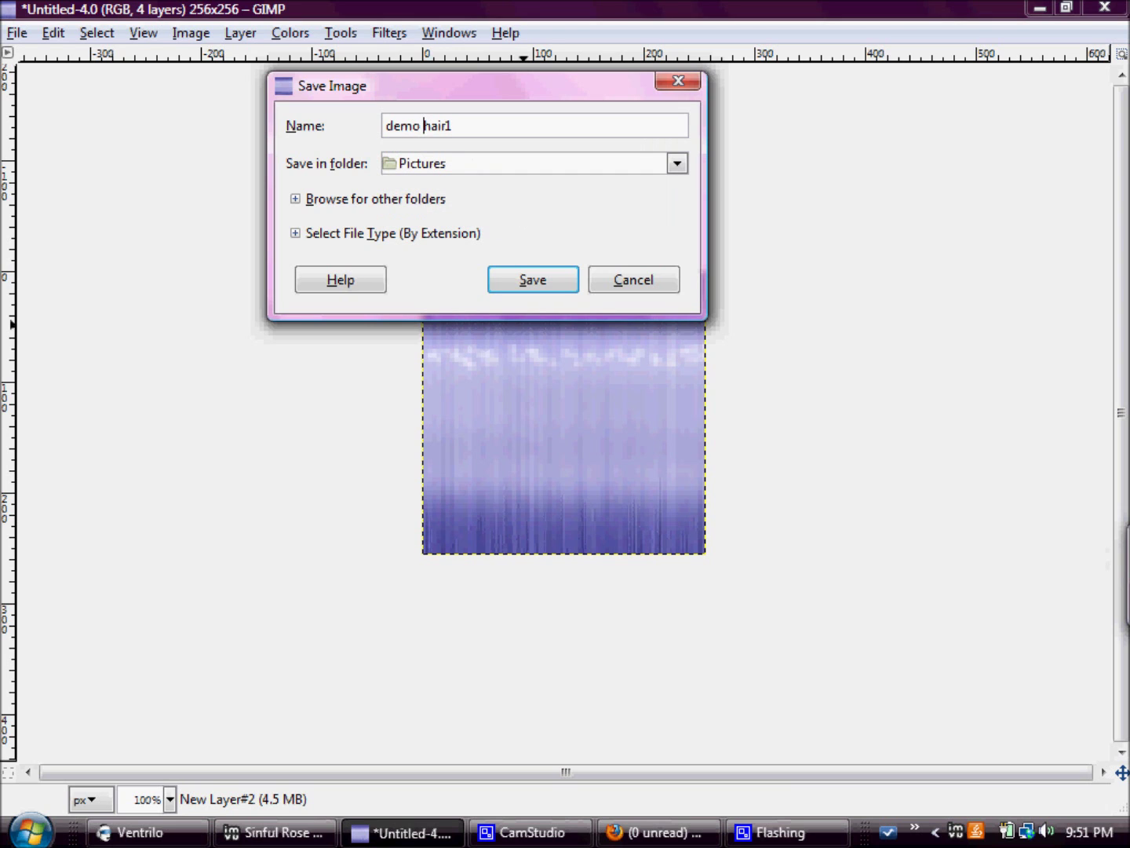
Choose PNG image as the file type for the save, keeping the Pictures folder as the destination.
key(alt+b)
key(alt+t)
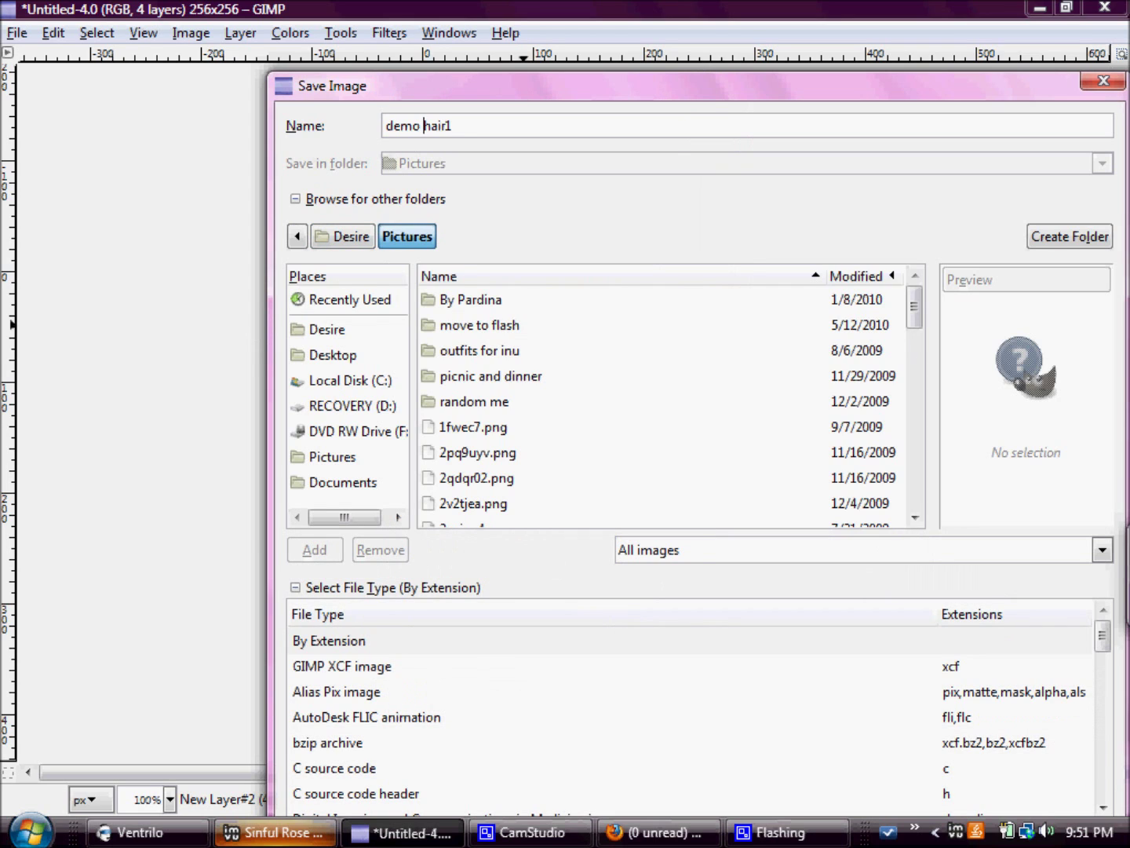
key(alt+b)
drag(677, 279, 677, 364)
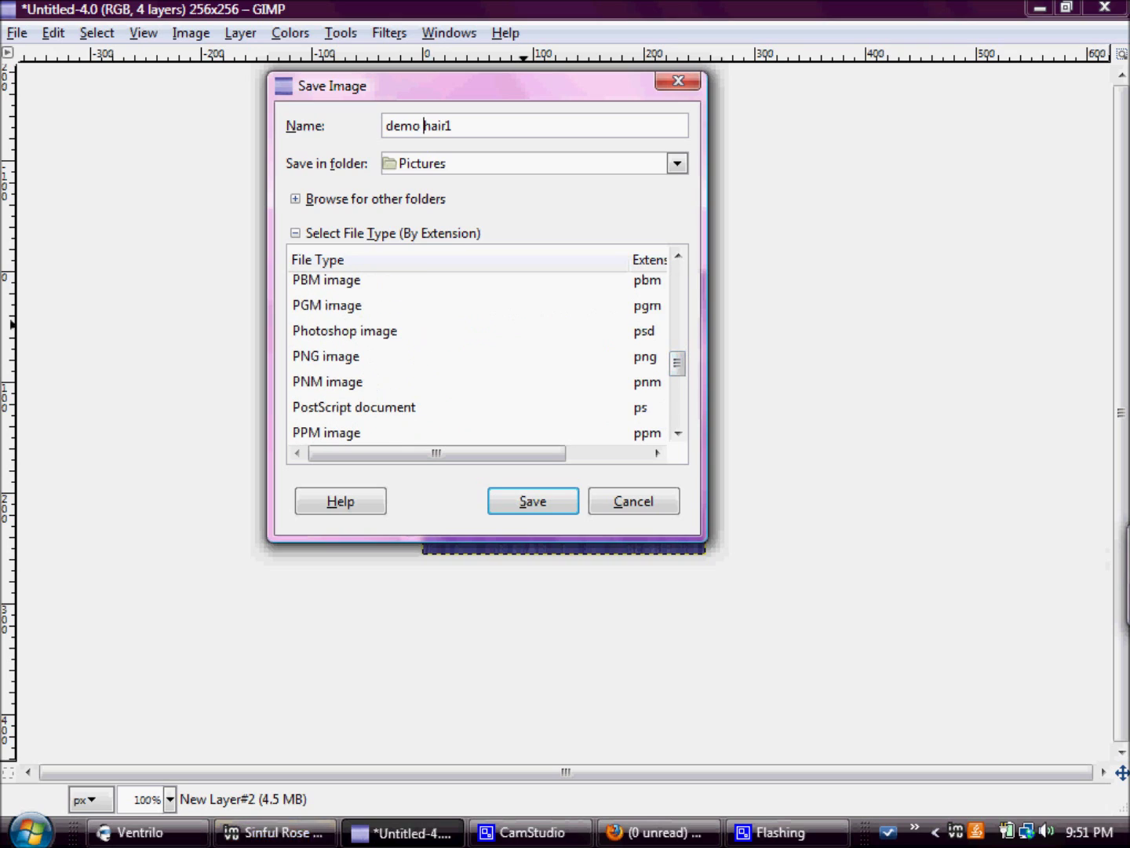
click(327, 357)
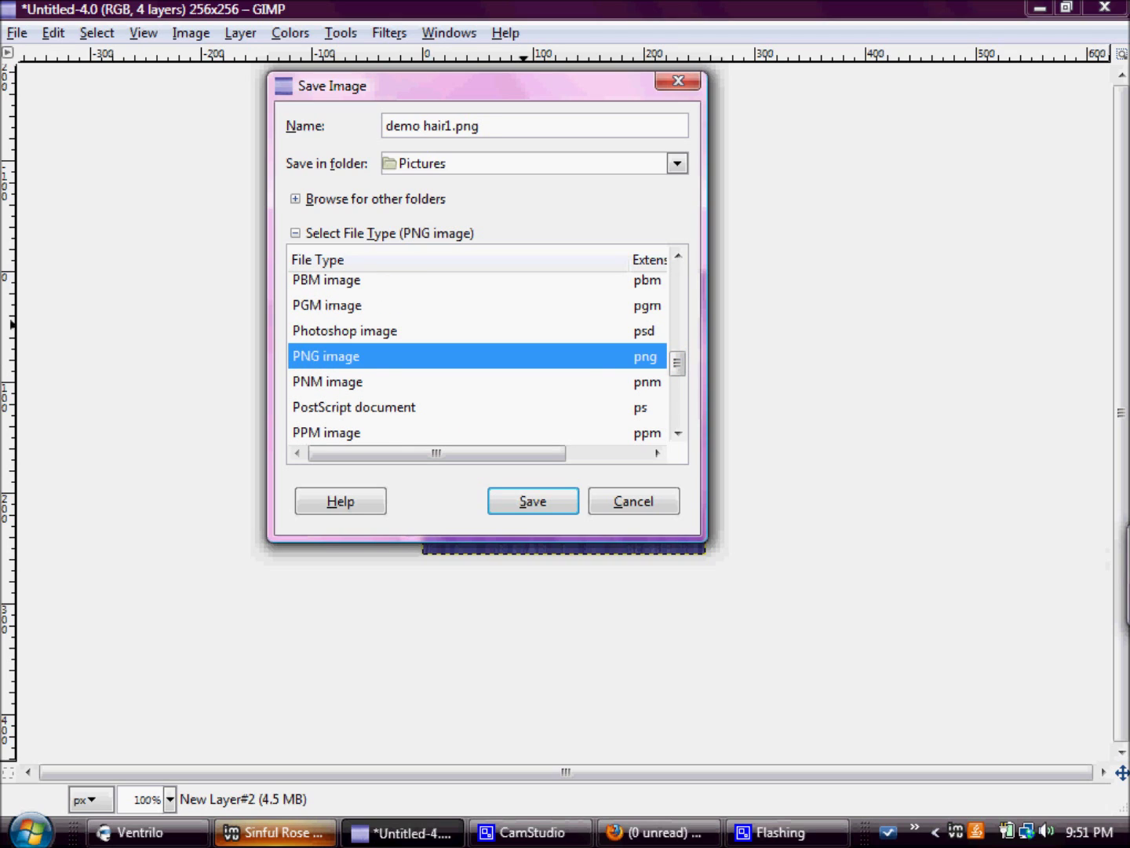
click(296, 233)
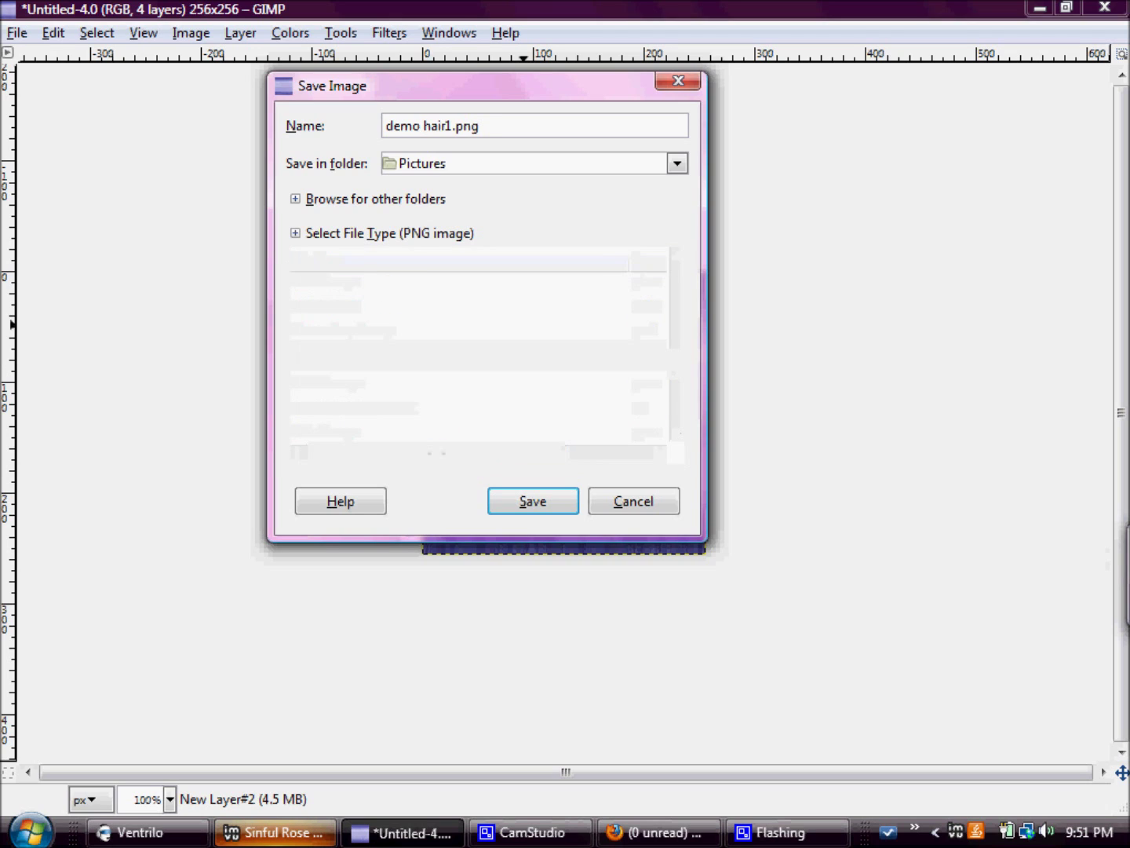
Save demo hair1.png to the Desktop folder, merging the visible layers on export and keeping the offered PNG options.
click(296, 200)
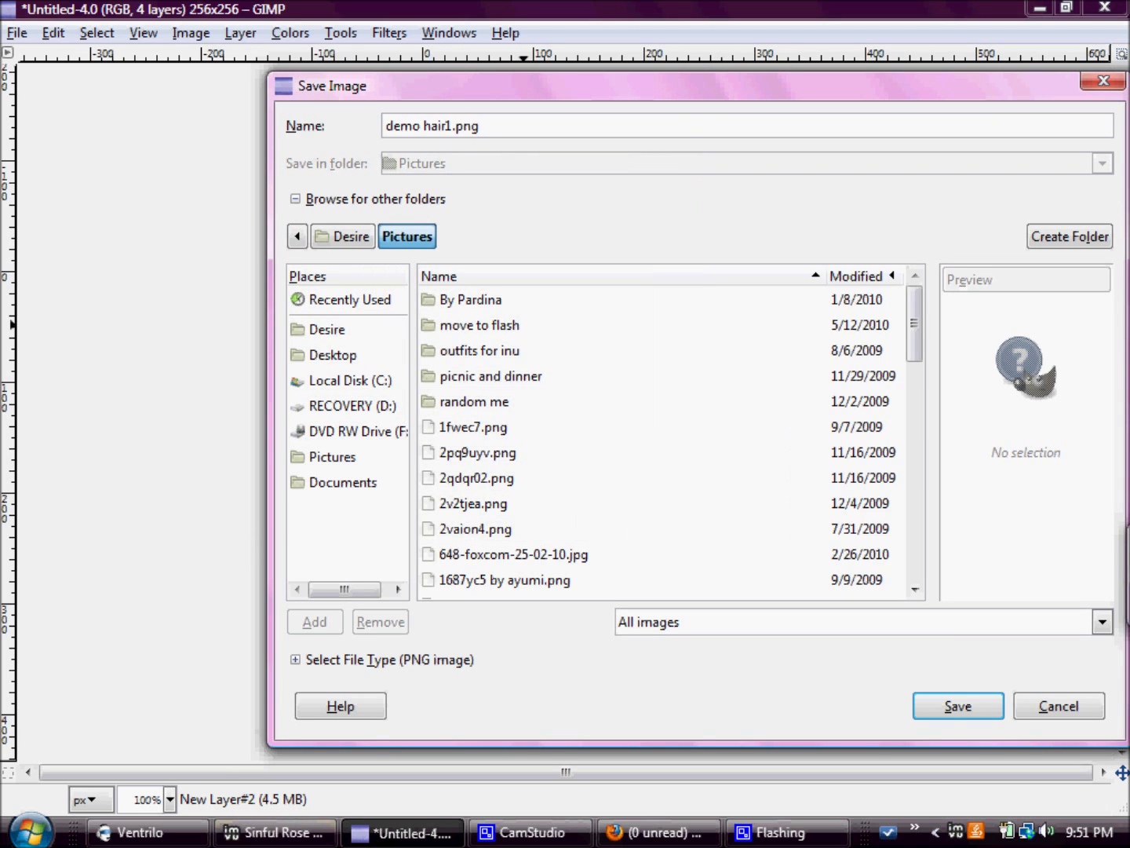
click(334, 356)
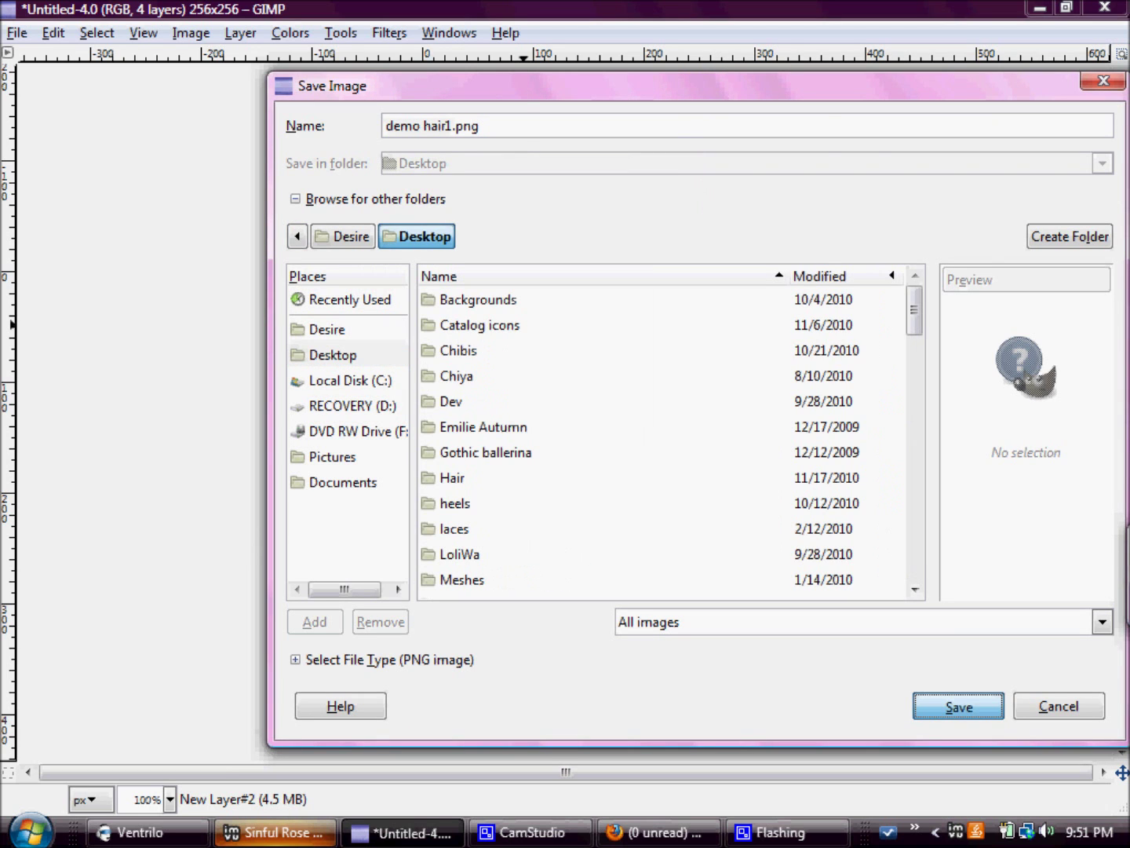
click(959, 705)
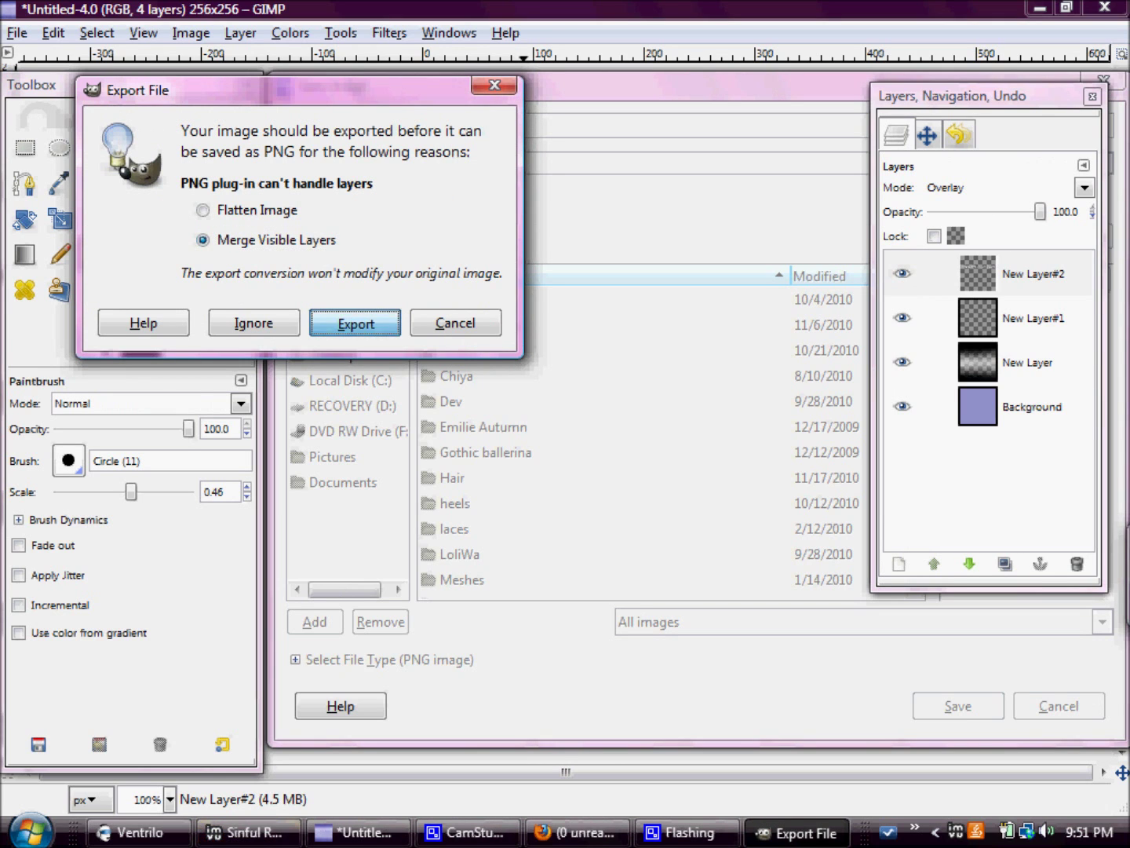
key(Return)
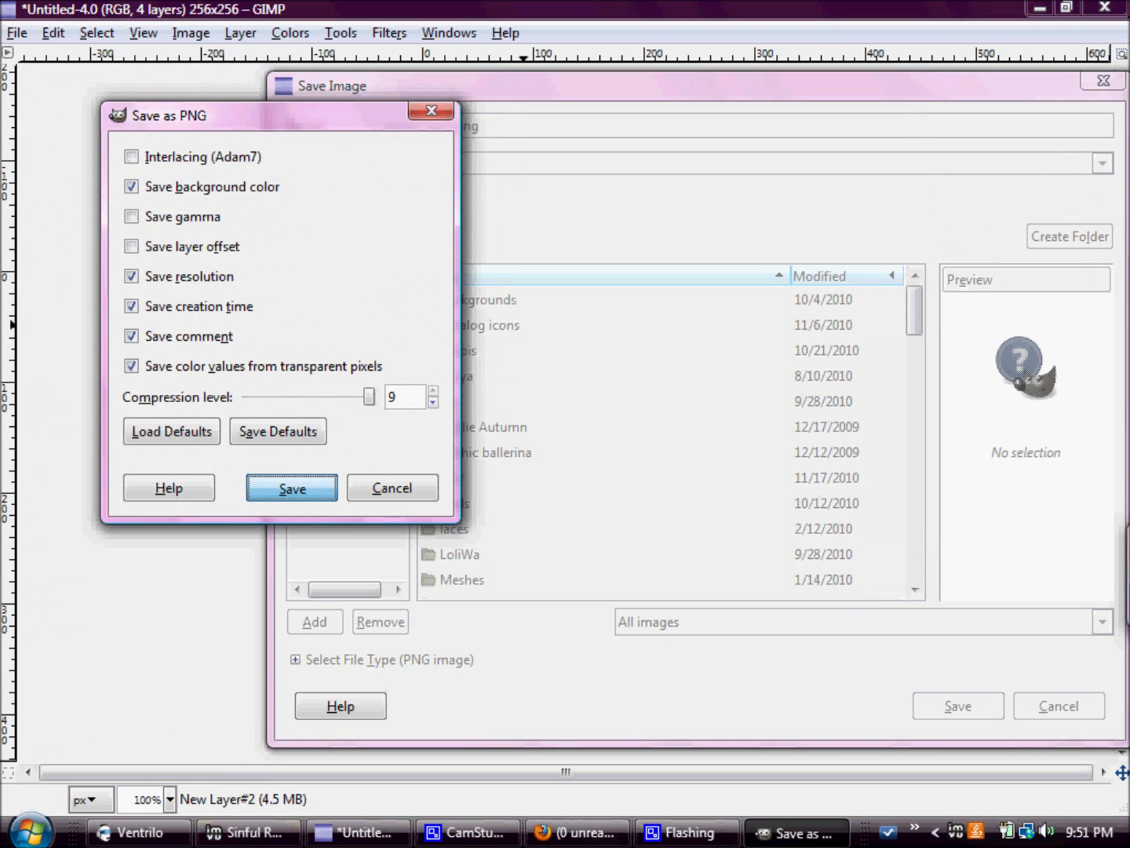
key(Return)
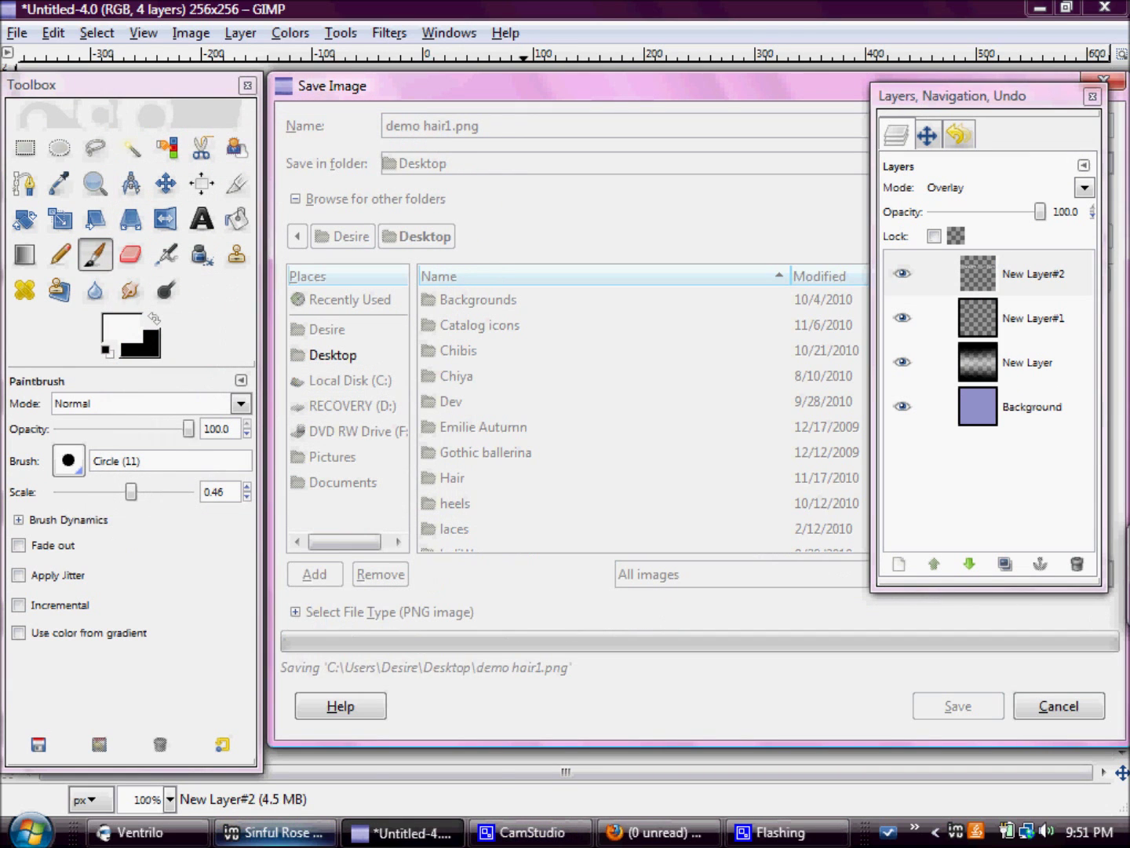
Switch to IMVU and open the recent local project derived_6598885.chkn for editing from the Create page.
mouse_move(403, 833)
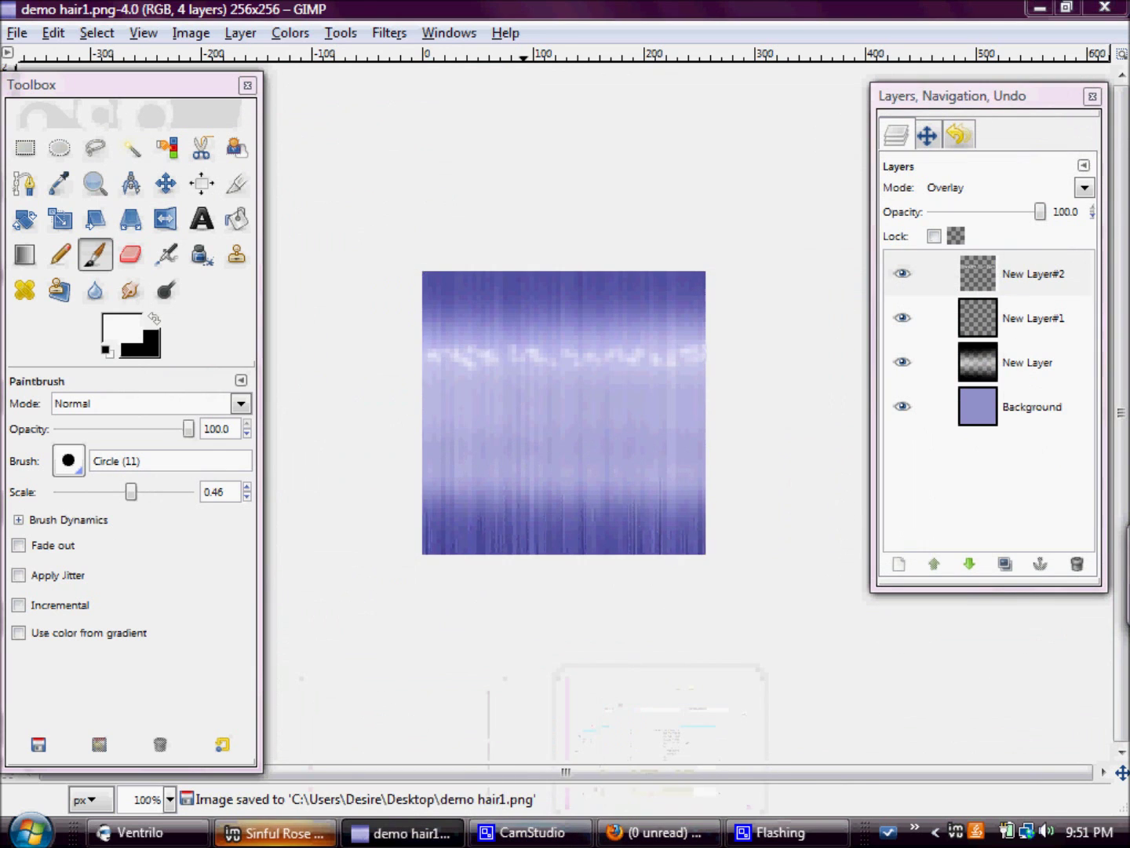
click(275, 832)
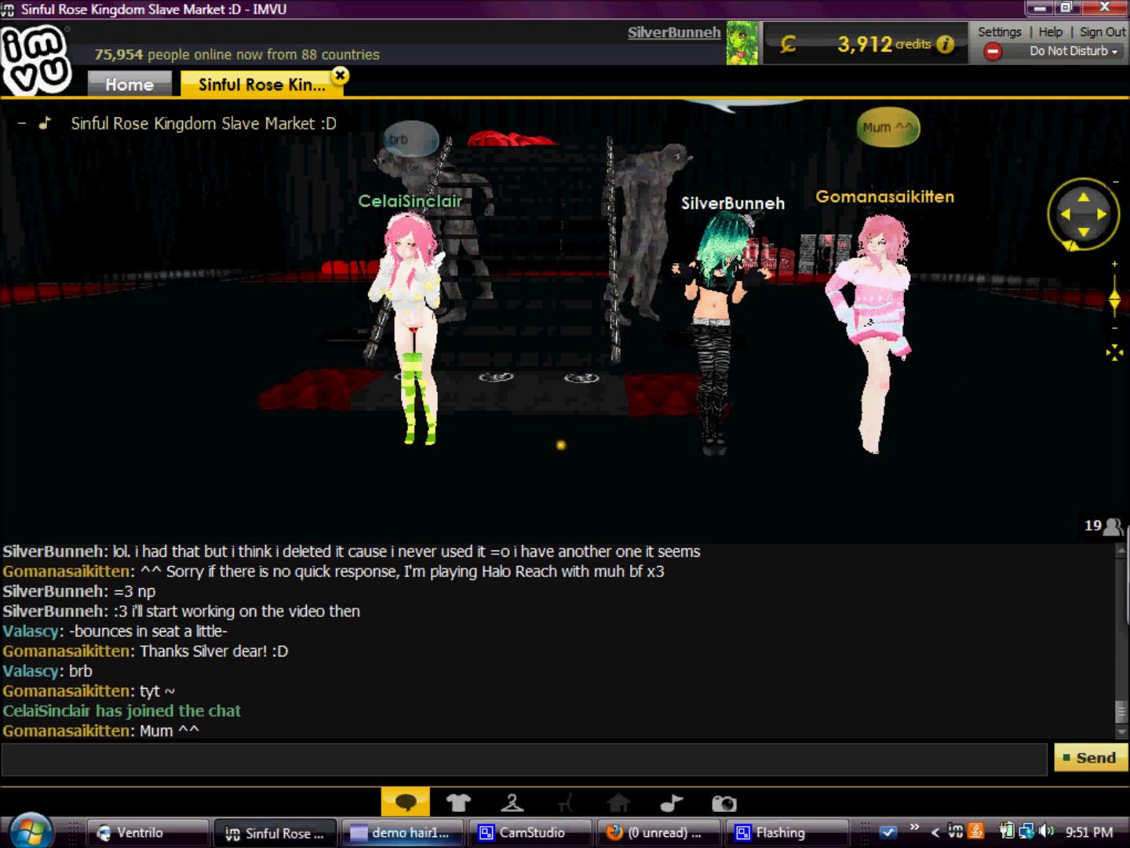
click(126, 93)
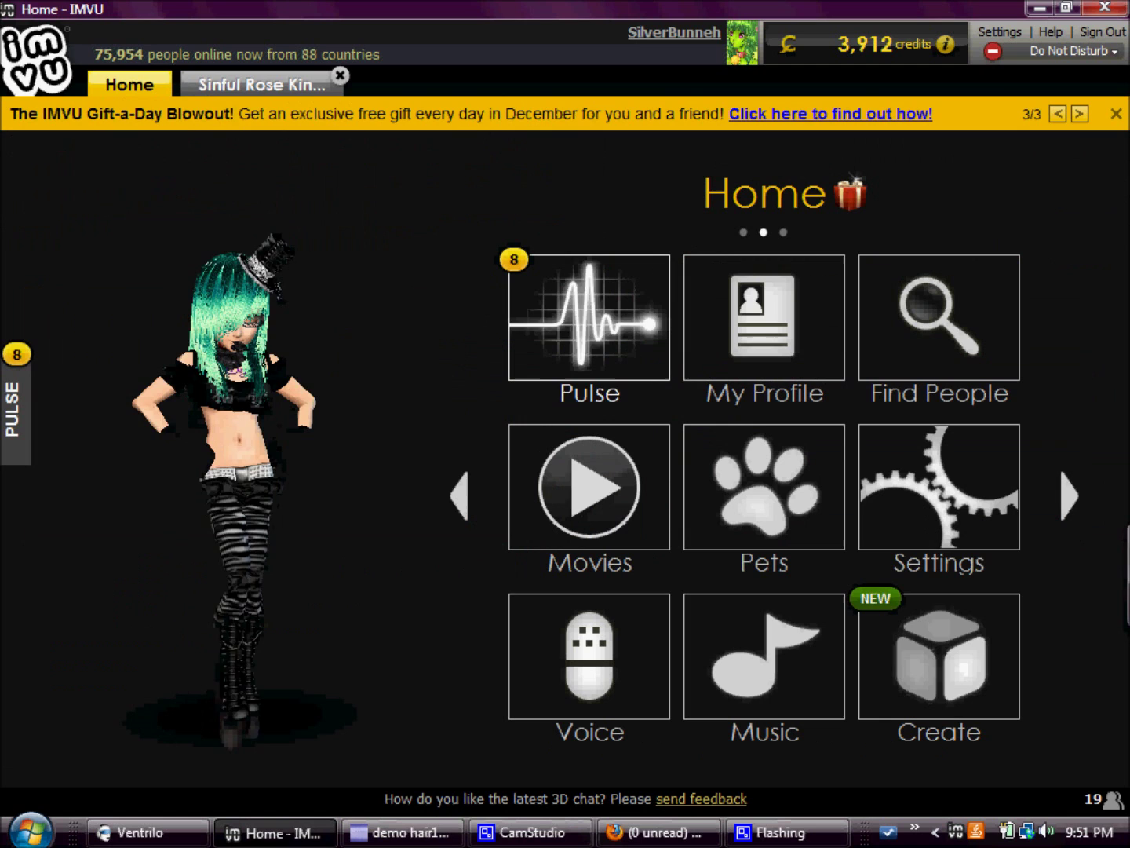
click(939, 656)
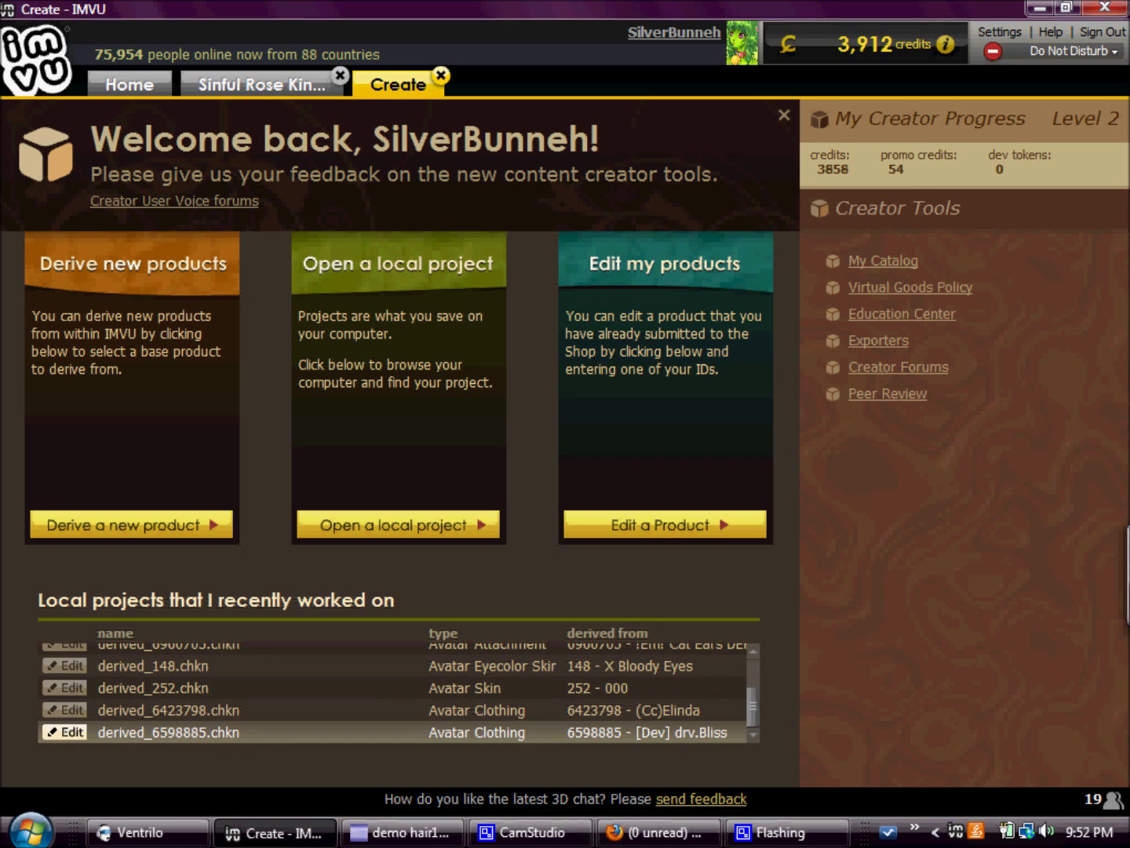
click(66, 733)
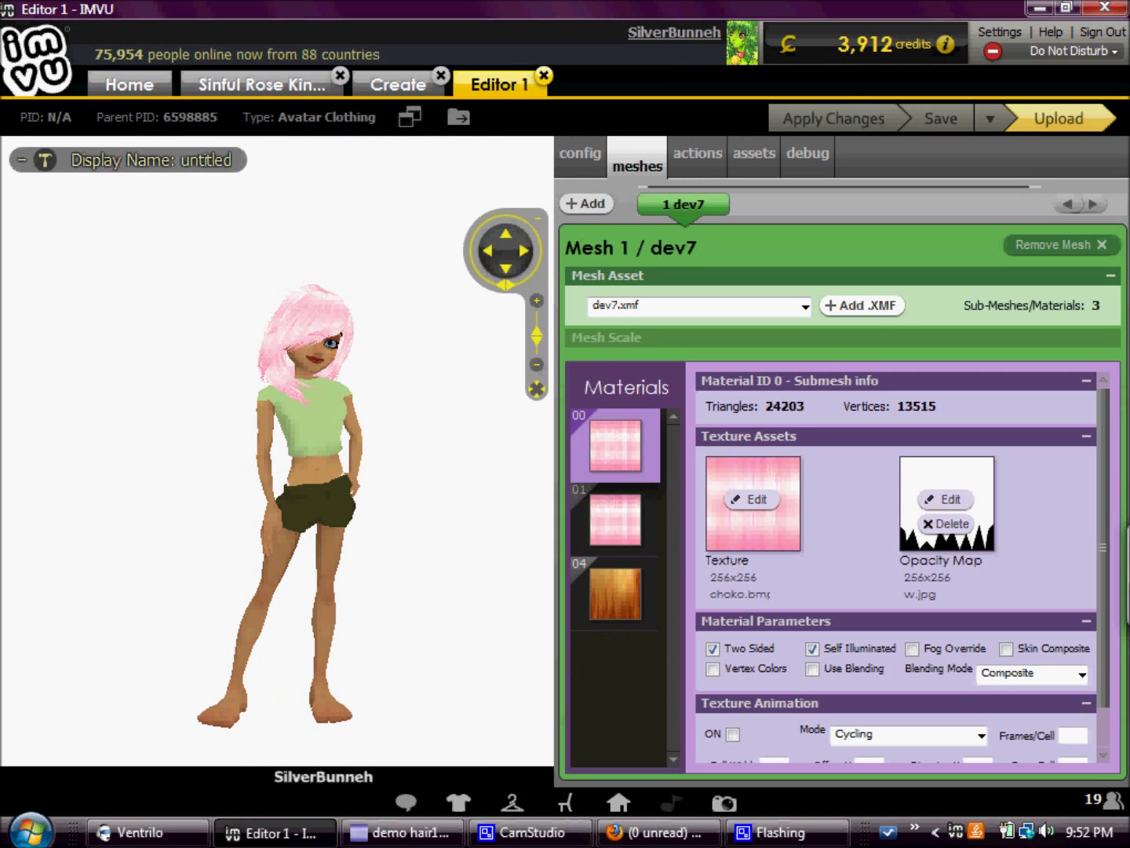
Put the first saved outfit on the preview avatar and load the Int Screenshot Jumbo scene.
click(458, 802)
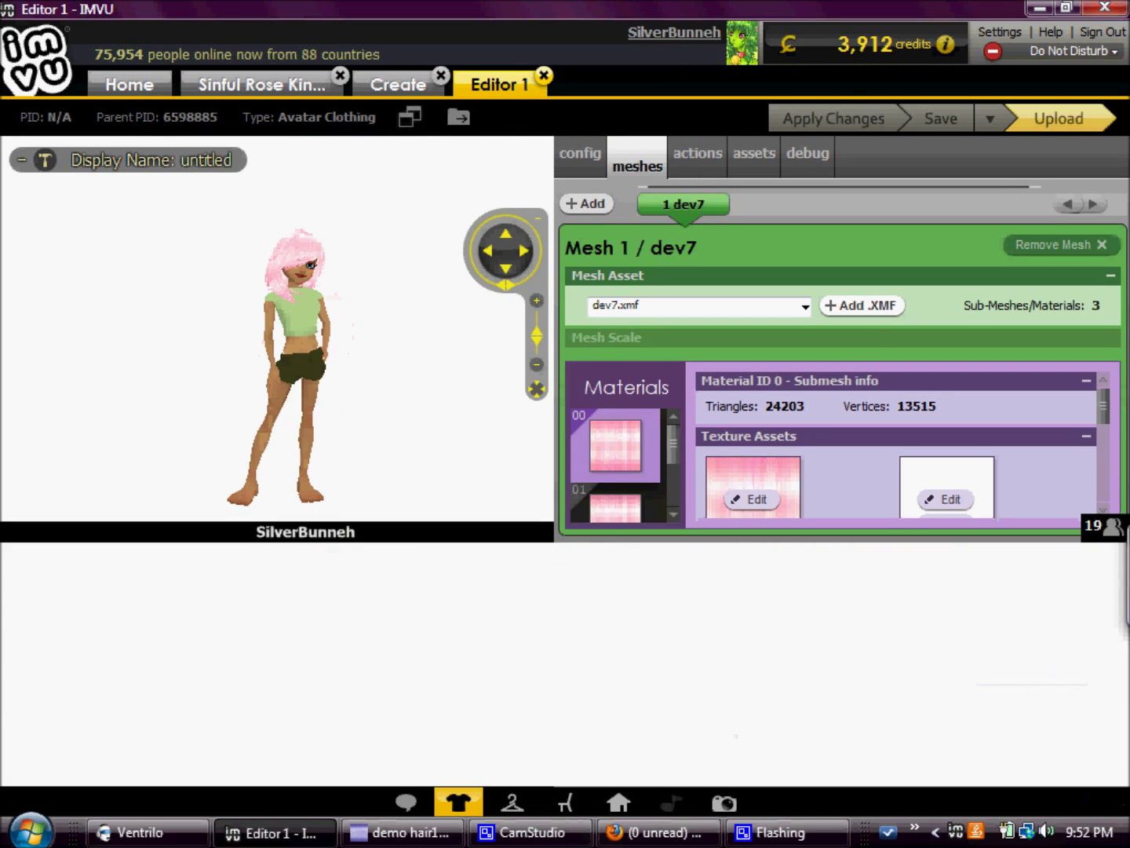
click(511, 801)
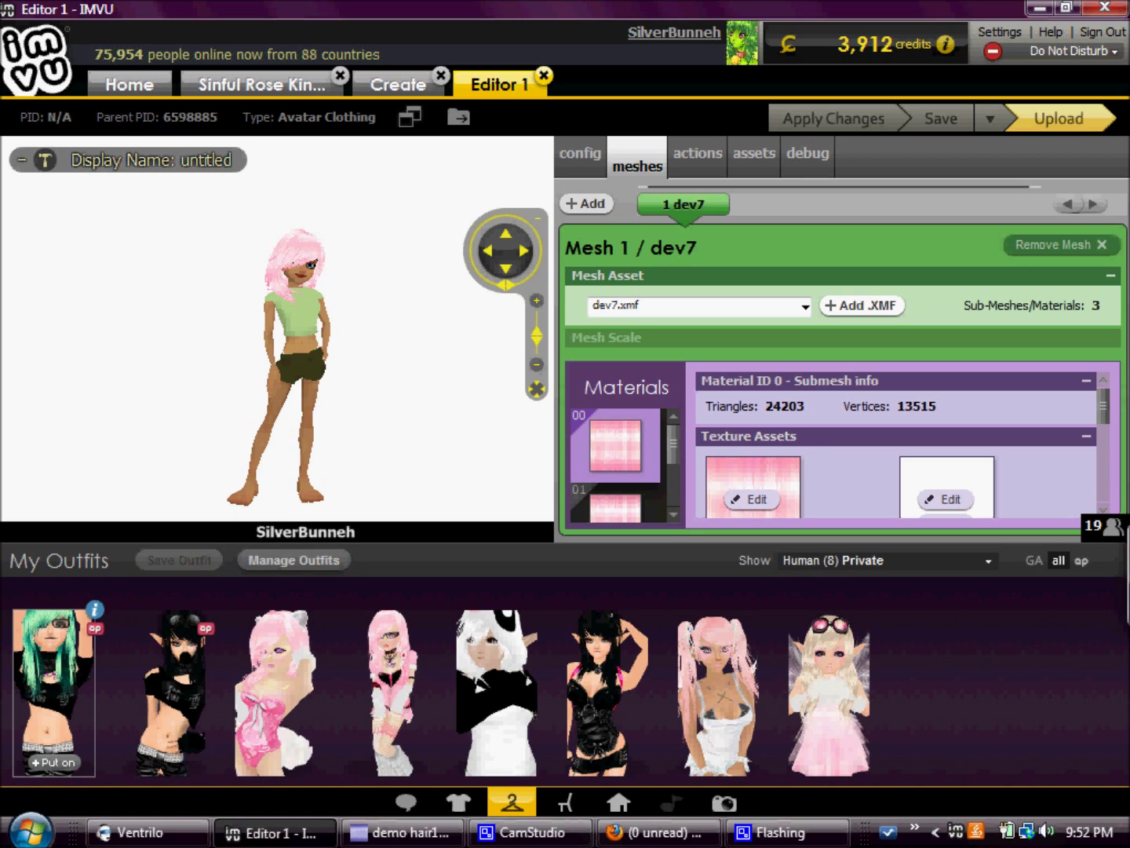
click(53, 762)
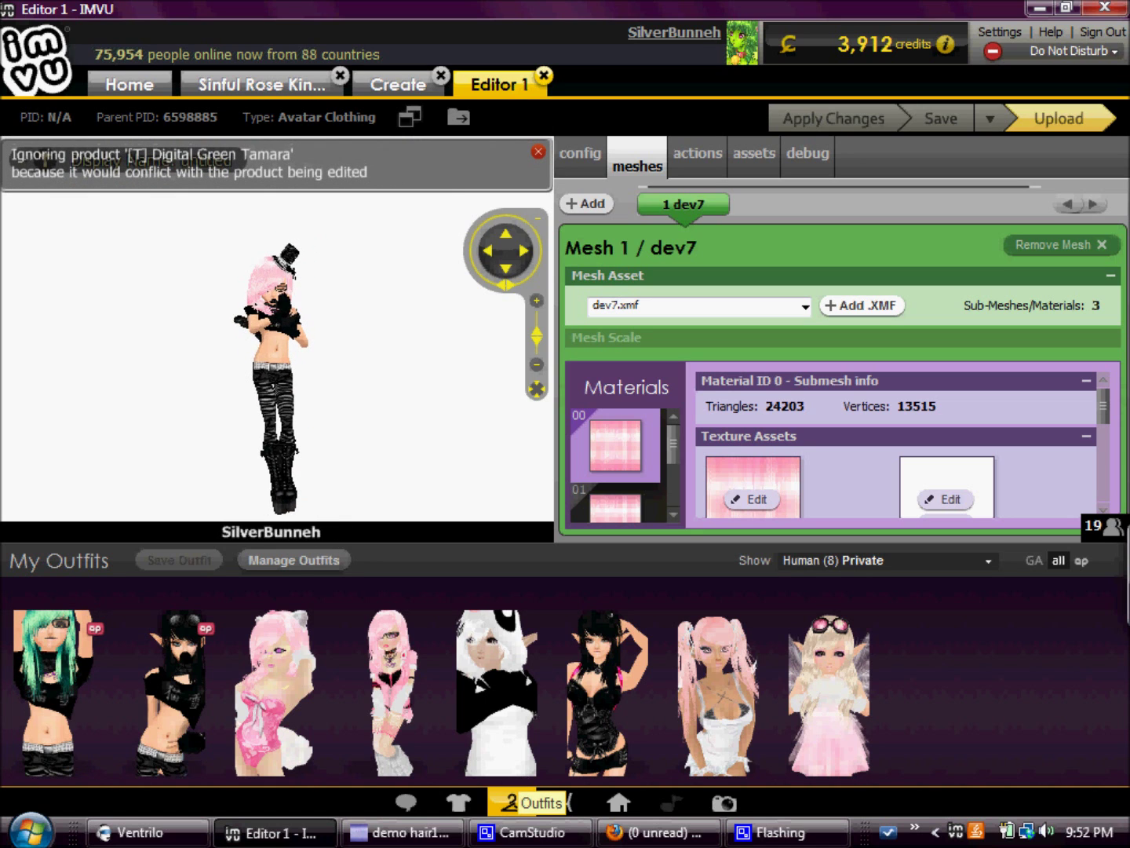
click(618, 801)
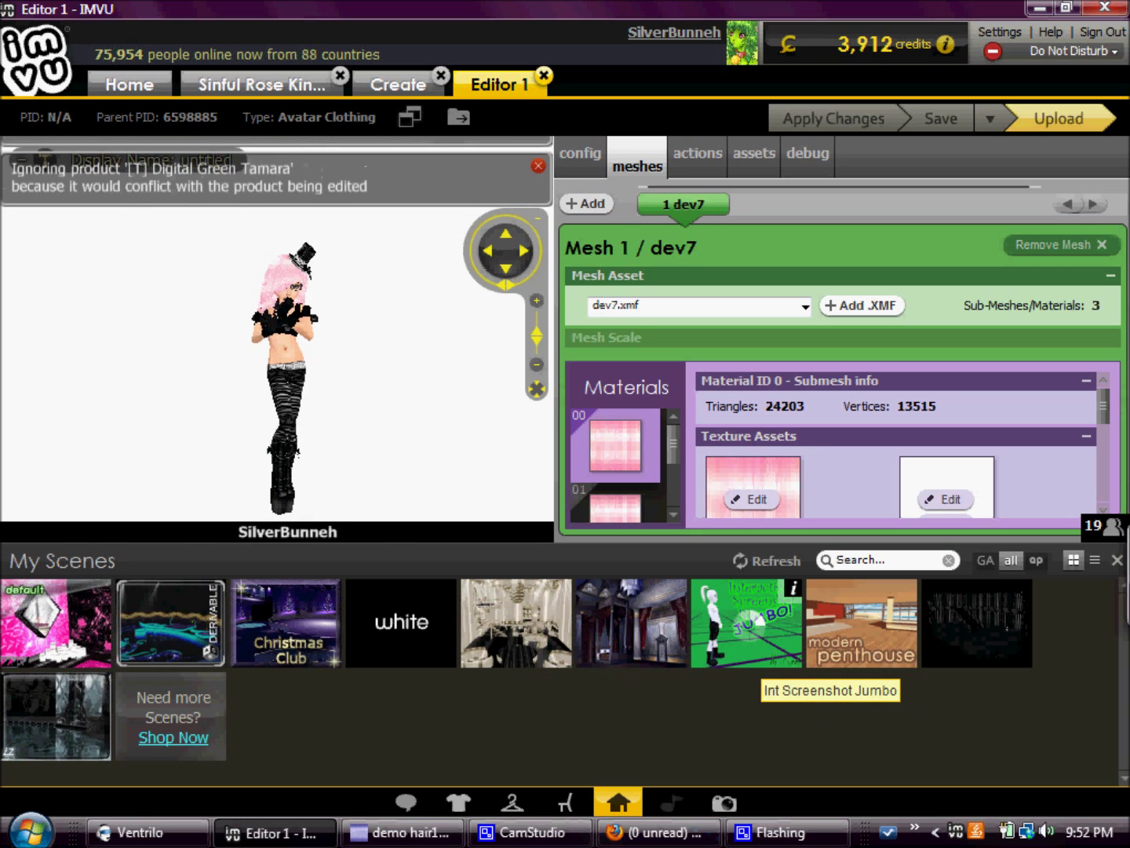
click(618, 802)
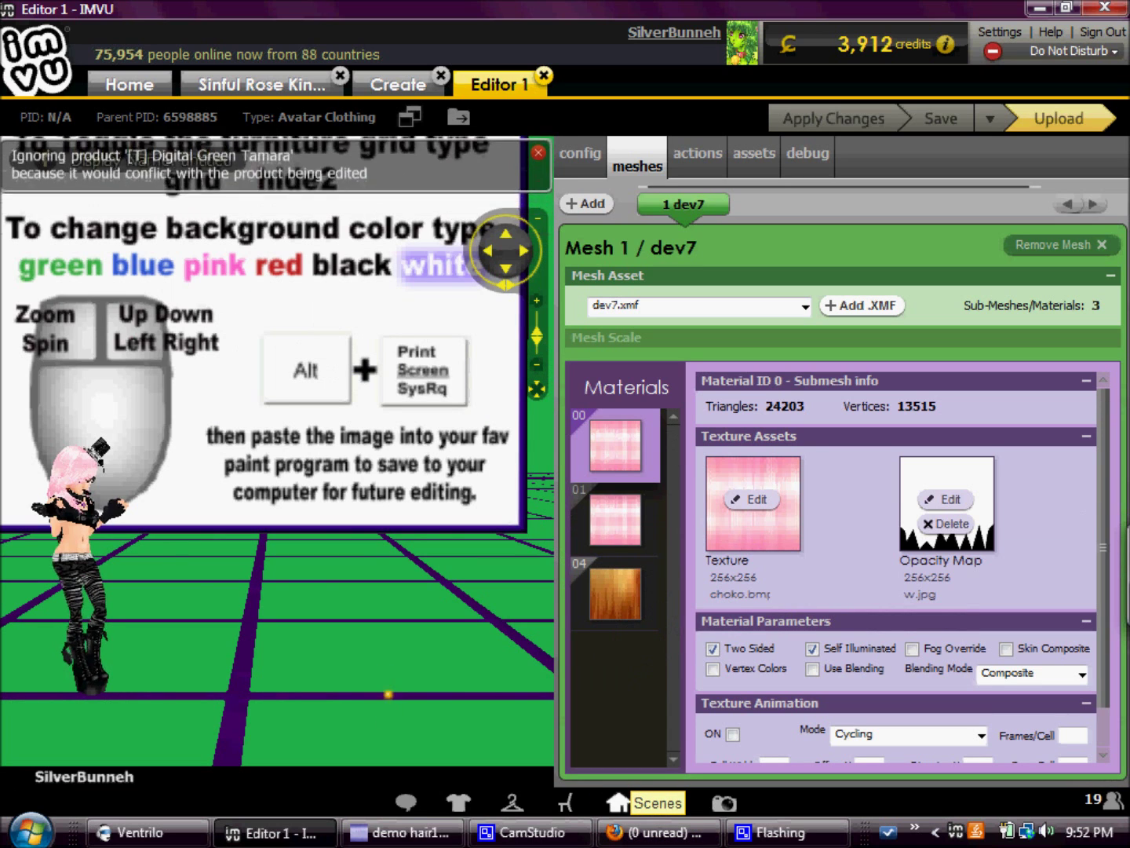
Hide the scene's instruction board and grid by sending the chat commands hide1 and hide2.
click(406, 801)
text(hide1)
key(Return)
text(hide2)
key(Return)
click(409, 800)
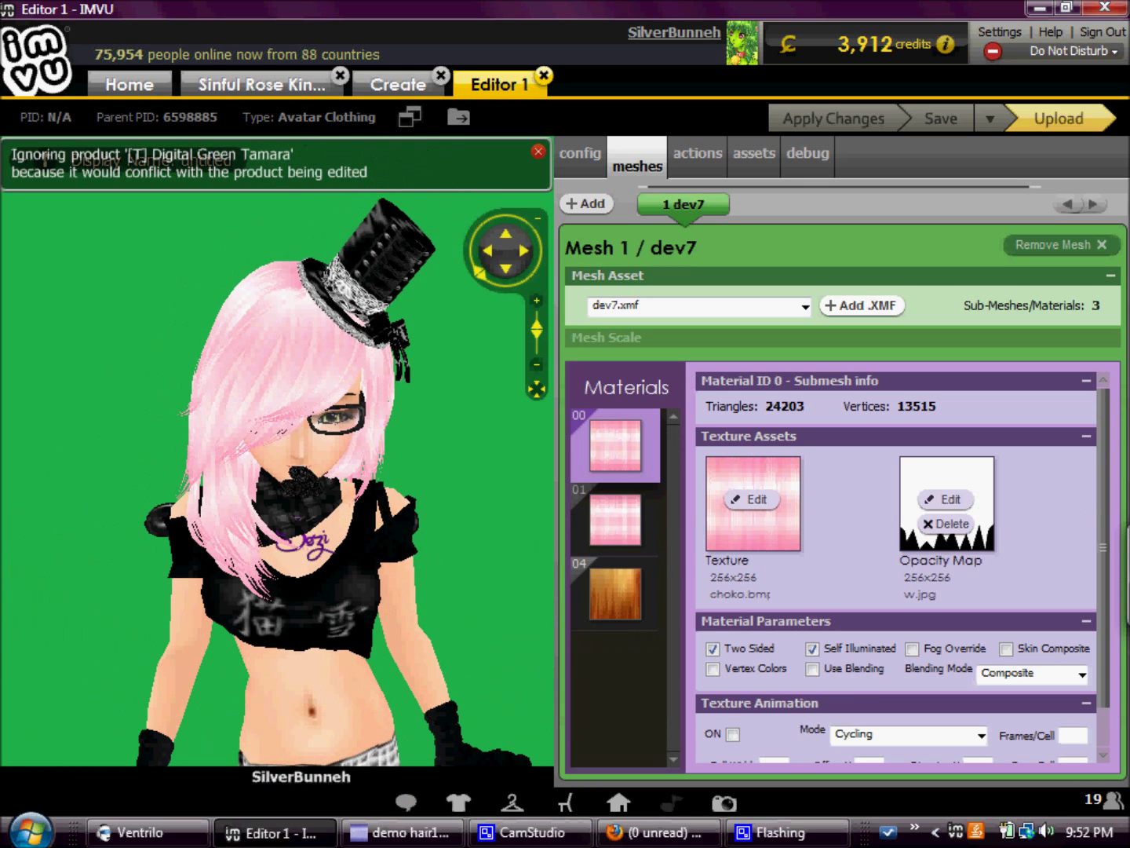
Replace the texture of material 00 on the dev7 mesh with the demo hair1 image from the Desktop.
click(753, 500)
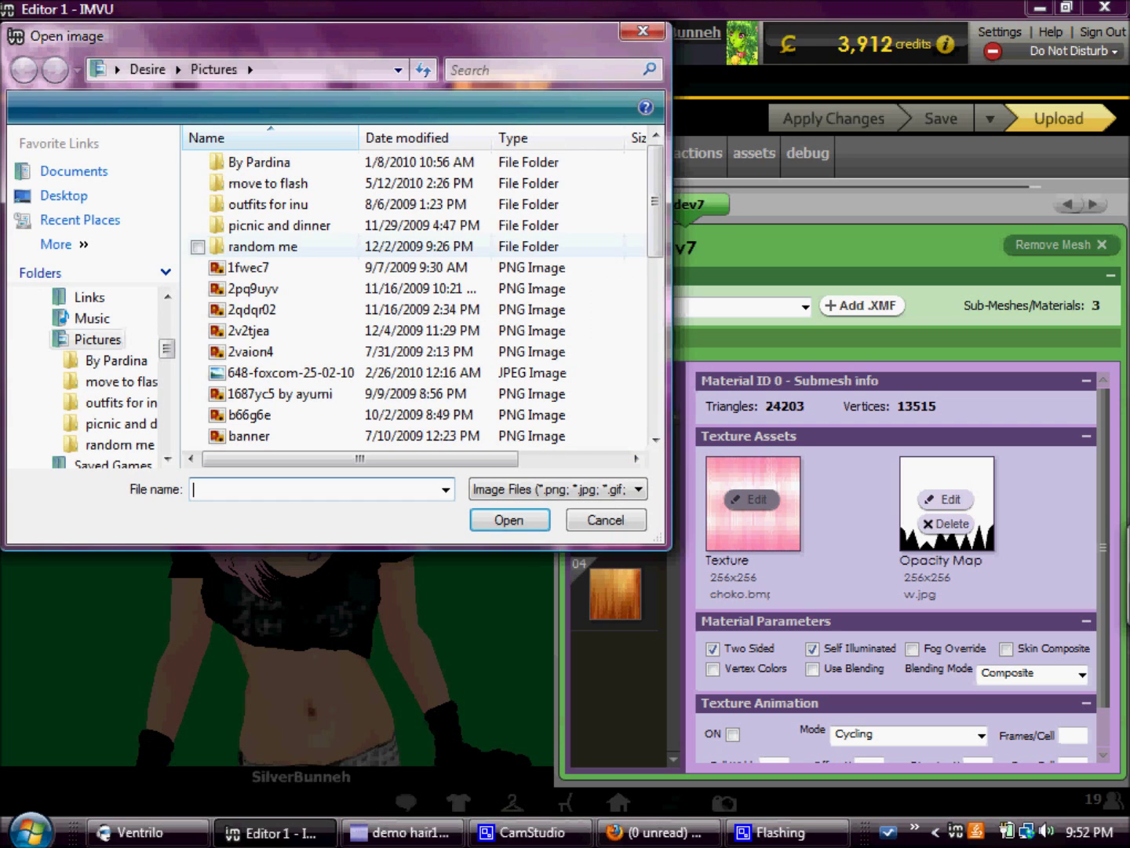
click(63, 195)
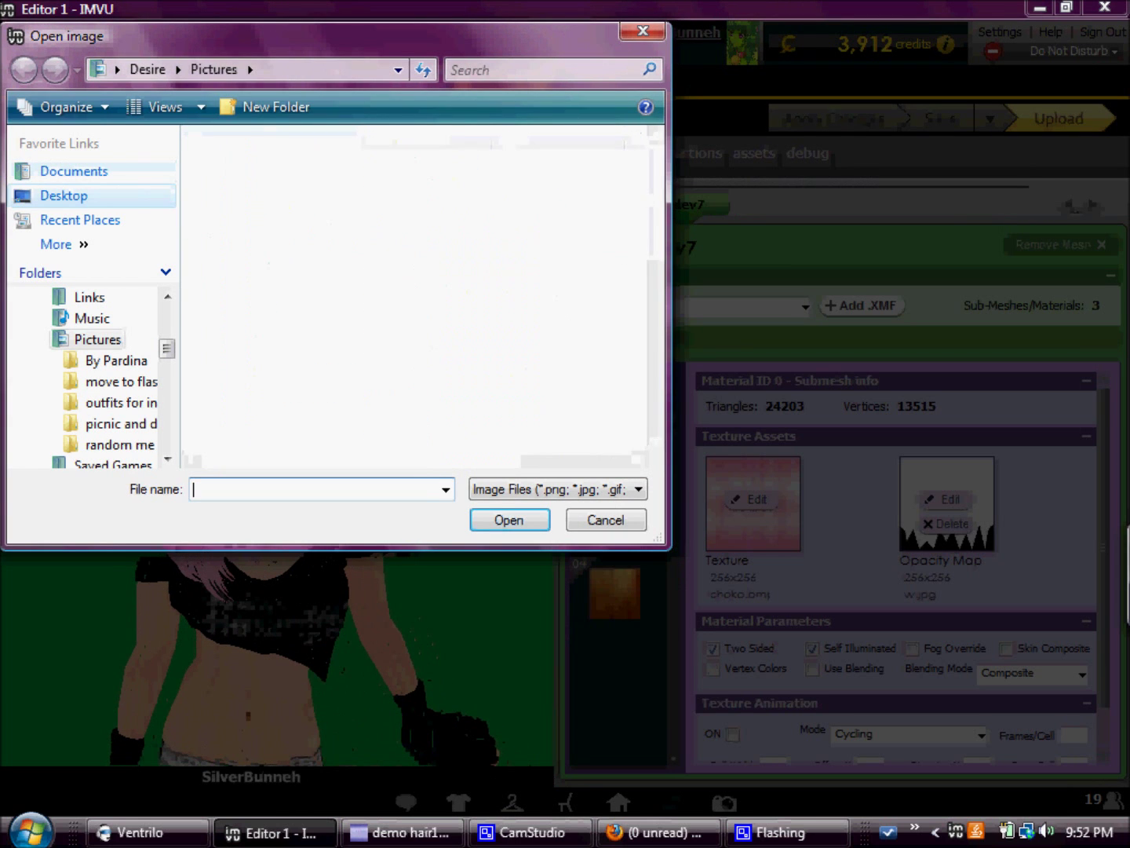
scroll(416, 306, down, 15)
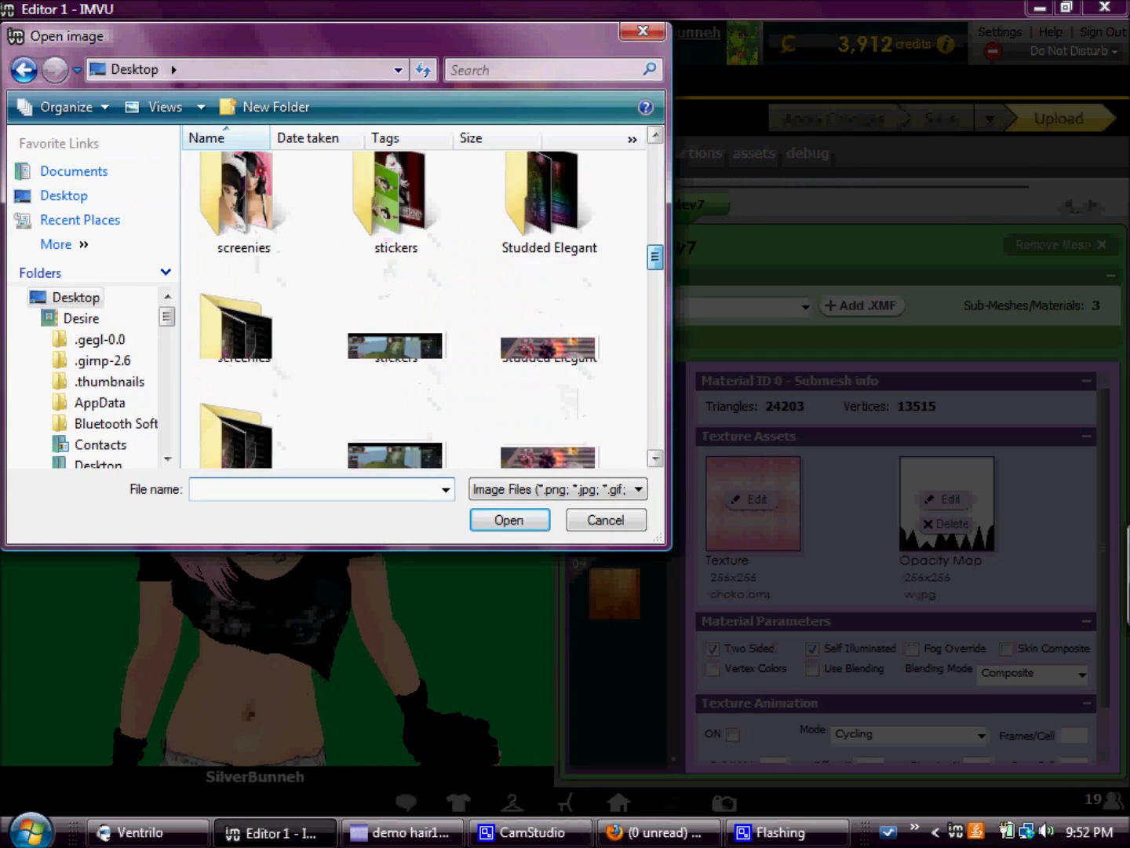
scroll(417, 307, down, 3)
scroll(416, 306, up, 6)
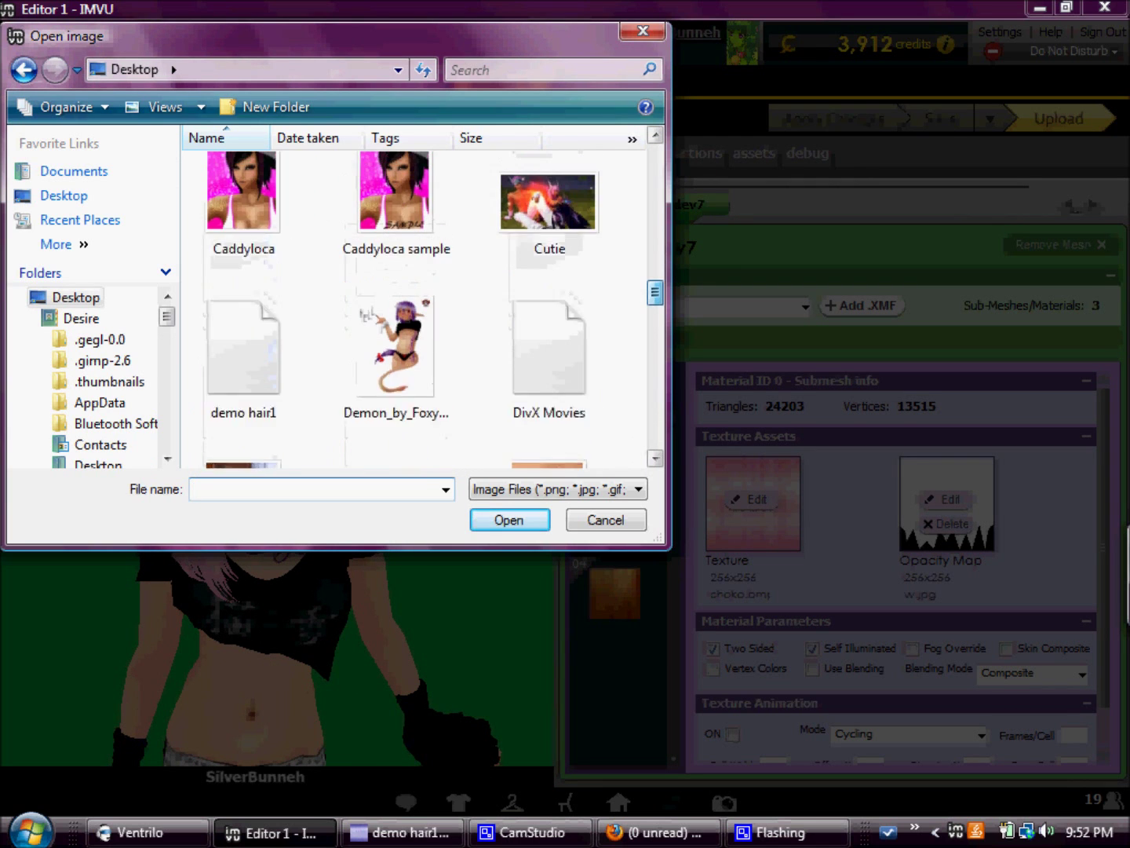
click(245, 373)
click(510, 520)
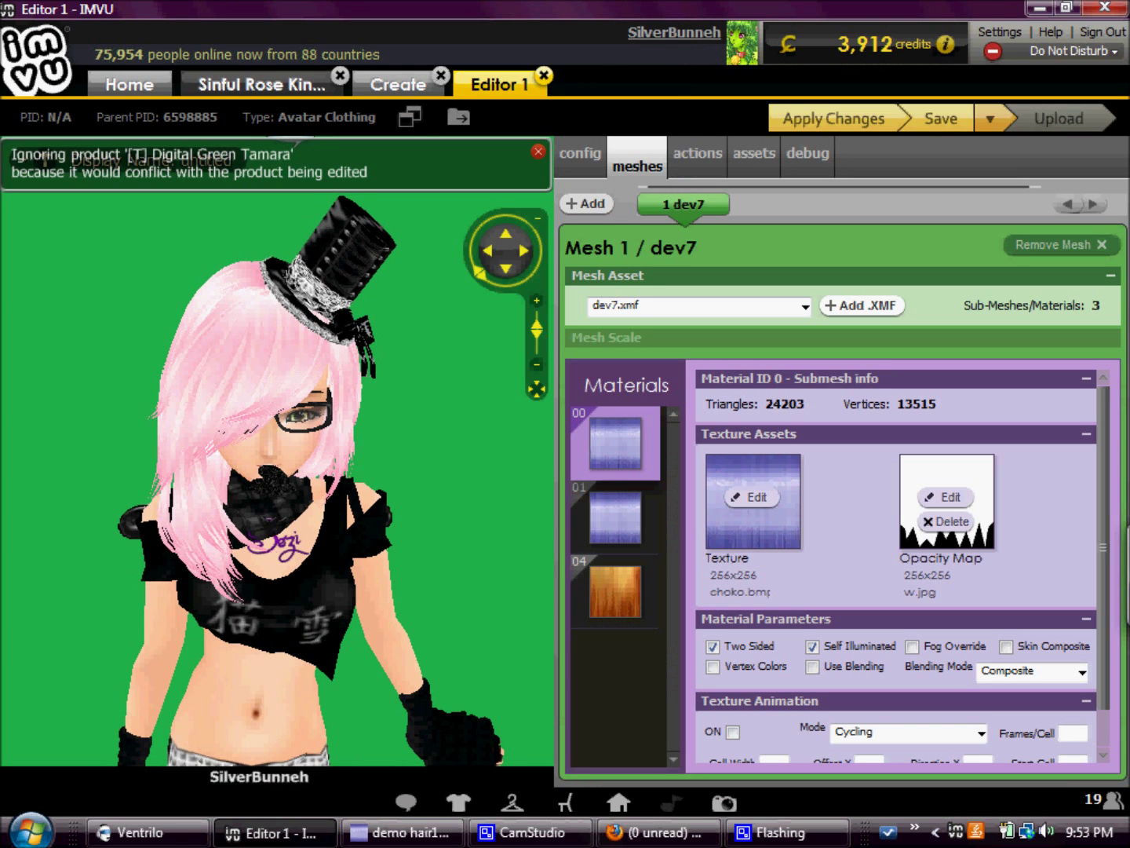
Apply the texture changes to the preview avatar and inspect the hair from several angles and distances.
click(834, 119)
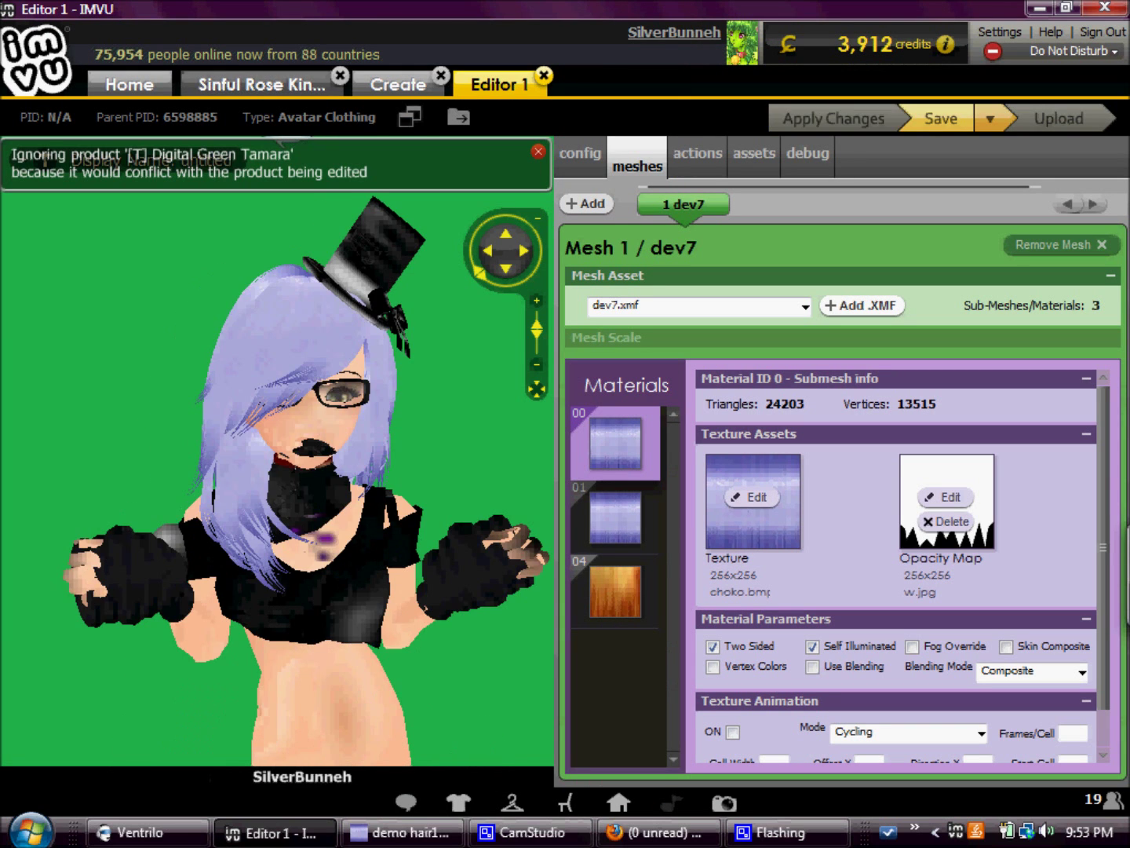
drag(236, 471, 510, 463)
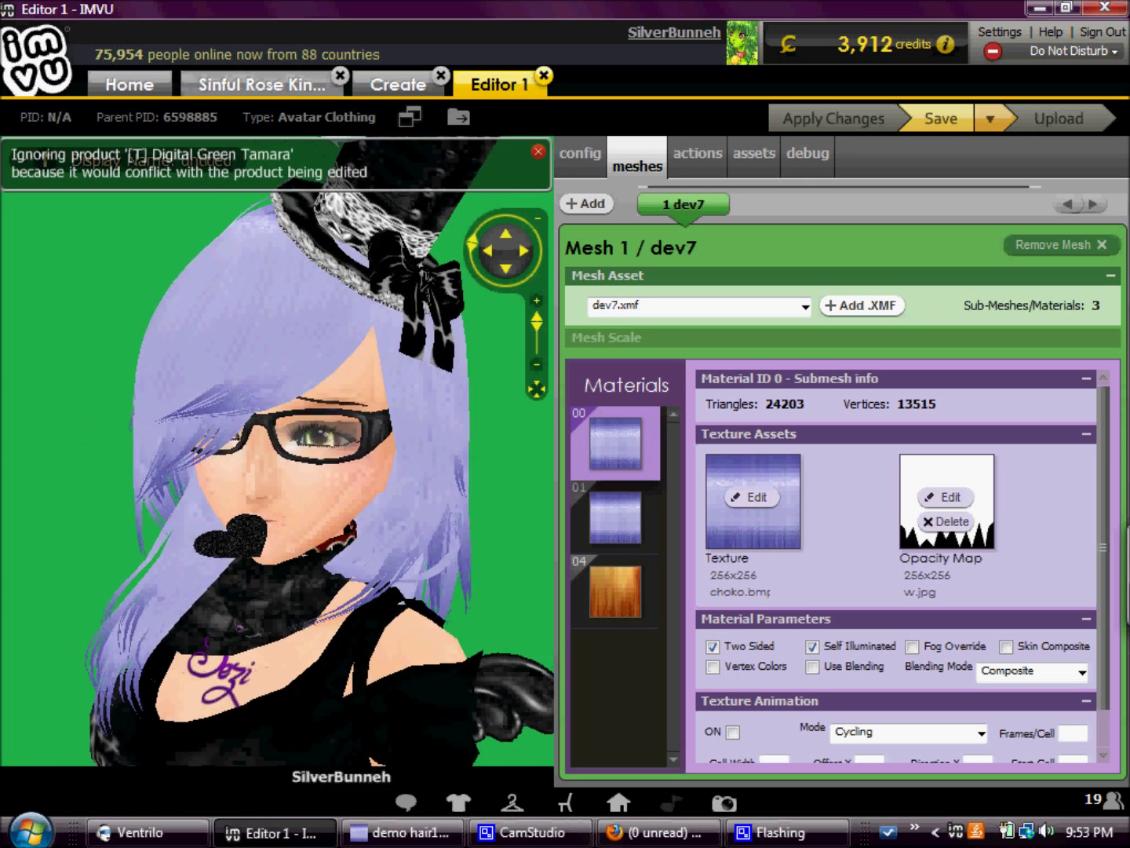
mouse_move(196, 462)
mouse_down()
mouse_move(456, 472)
mouse_move(592, 463)
mouse_move(503, 466)
mouse_up()
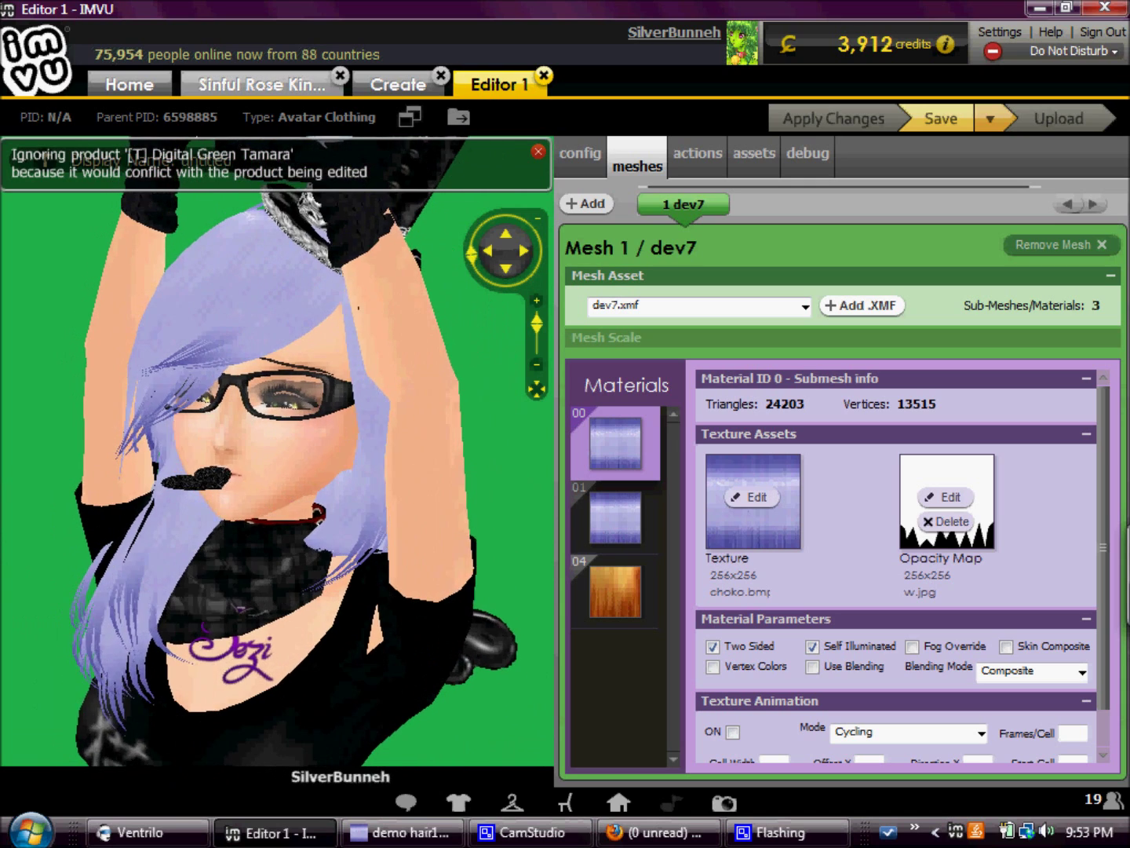
scroll(276, 462, down, 2)
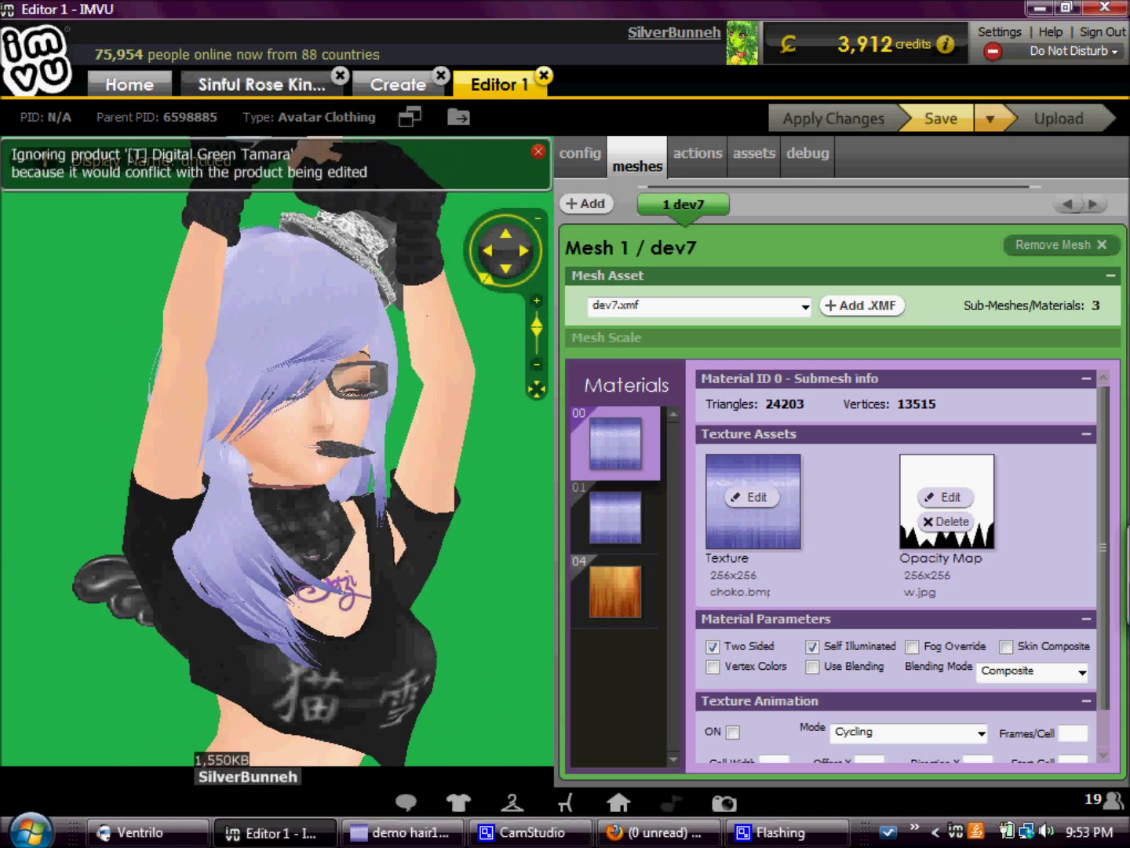